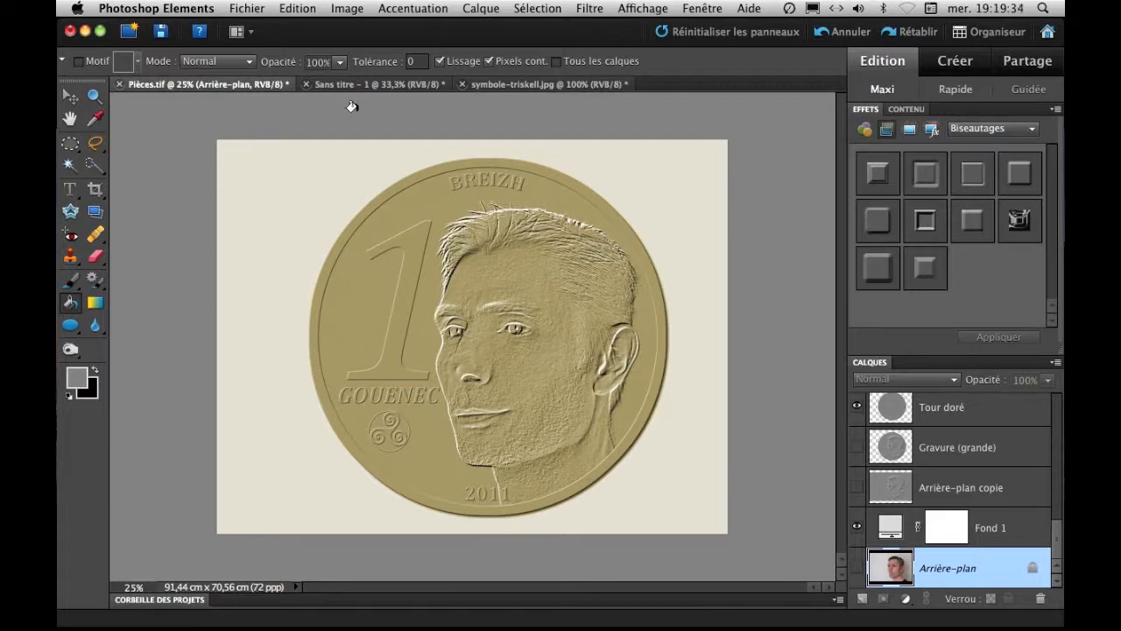
# Switch to the portrait photo document Sans titre – 1.
pyautogui.click(369, 84)
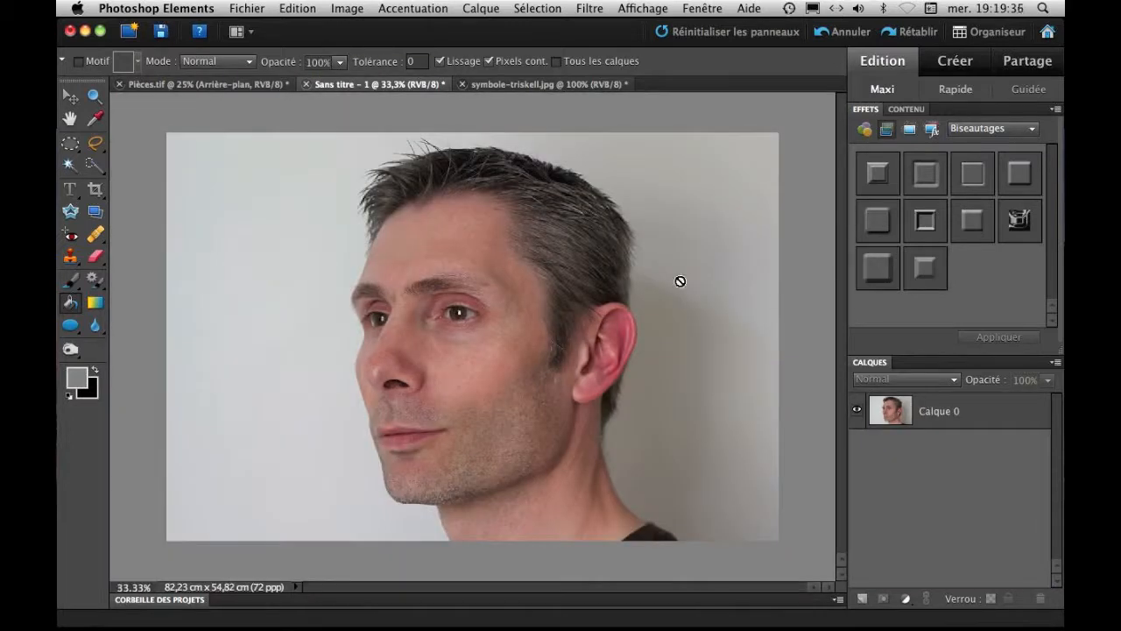
pyautogui.click(71, 145)
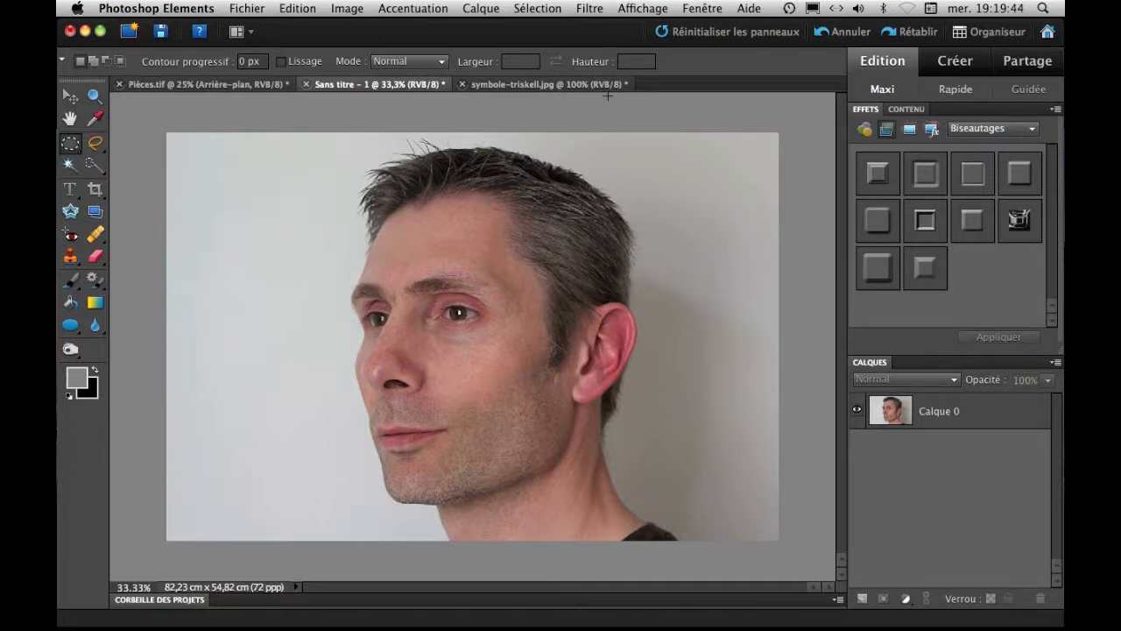
pyautogui.moveTo(394, 326); pyautogui.dragTo(607, 538)
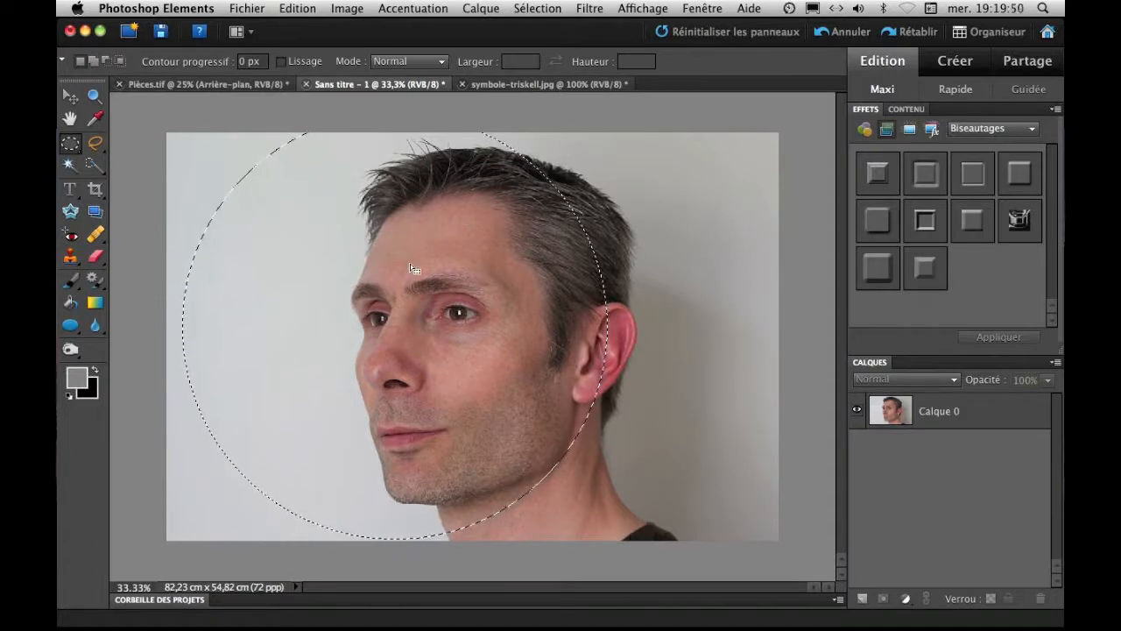
pyautogui.press('super+c')
pyautogui.click(834, 267)
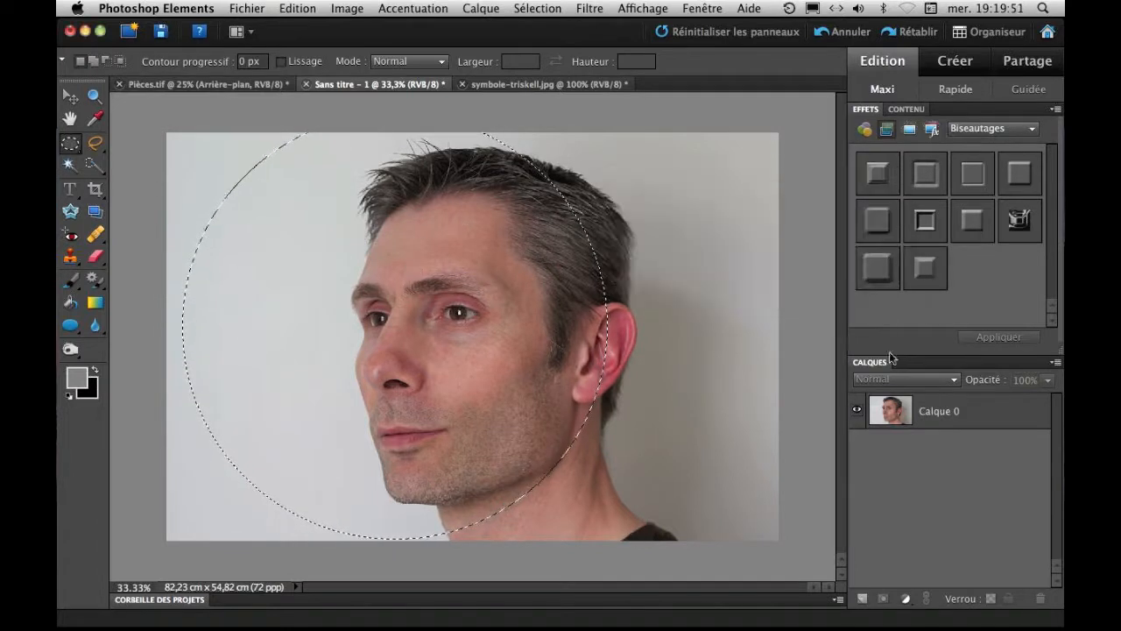
pyautogui.click(954, 409)
pyautogui.moveTo(445, 370); pyautogui.dragTo(483, 372)
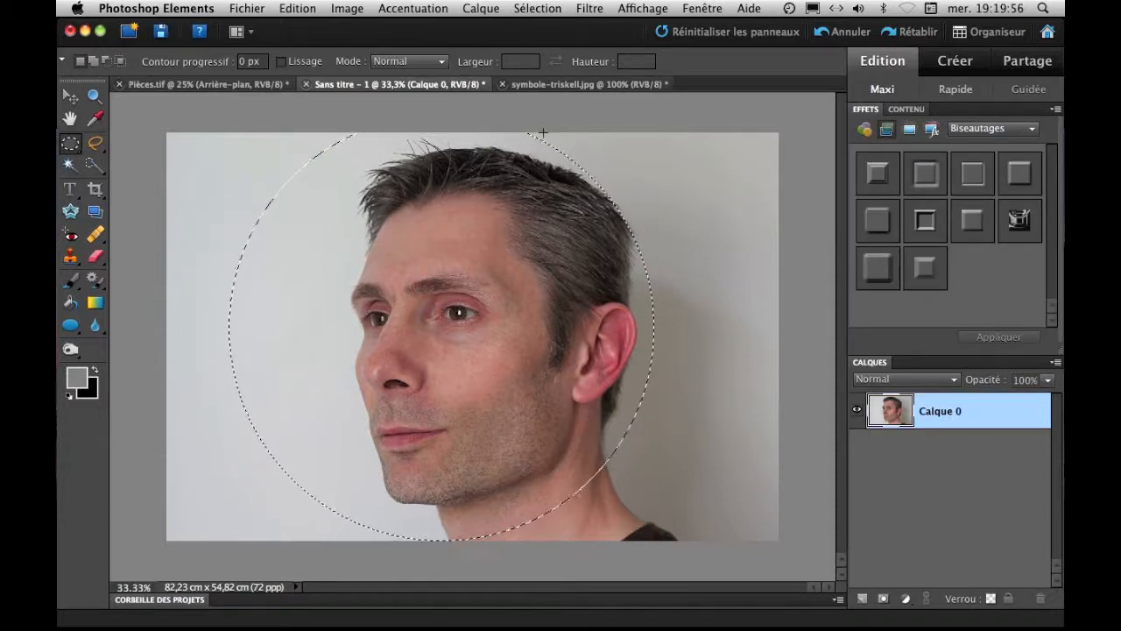
pyautogui.click(435, 287)
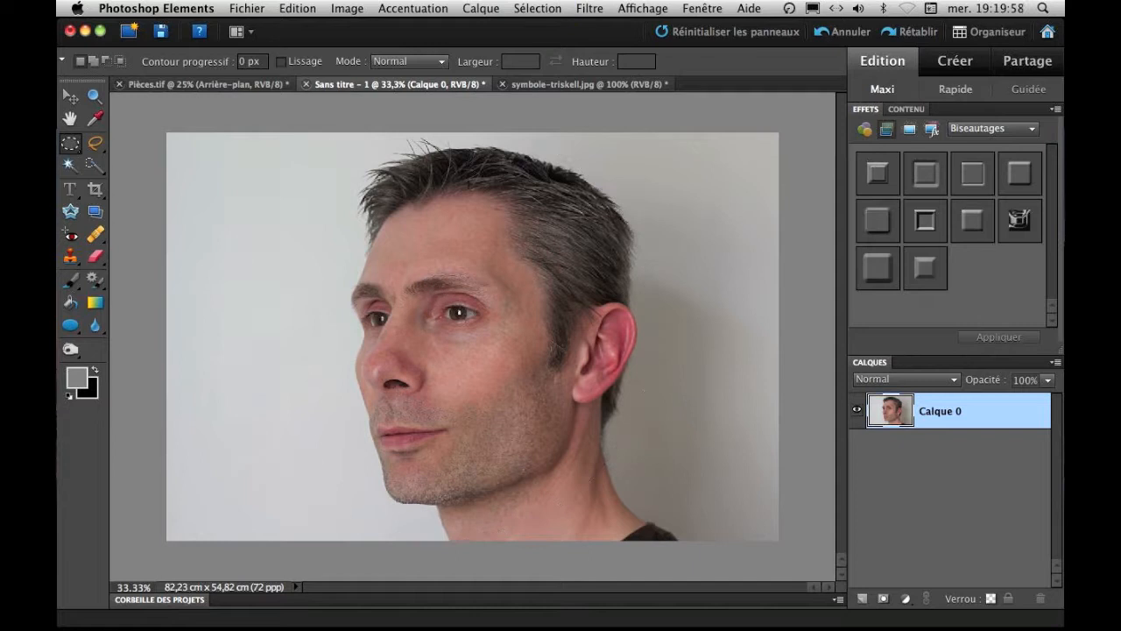
# Enlarge the portrait's canvas to 150% of its height while keeping the width at 100%.
pyautogui.click(343, 11)
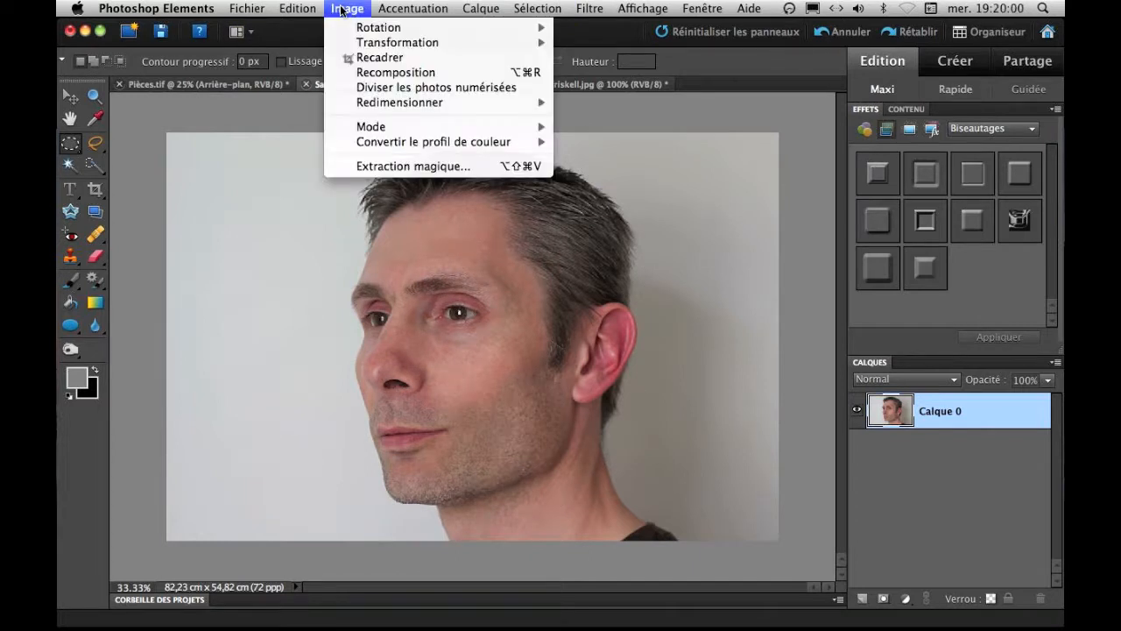
pyautogui.moveTo(377, 103)
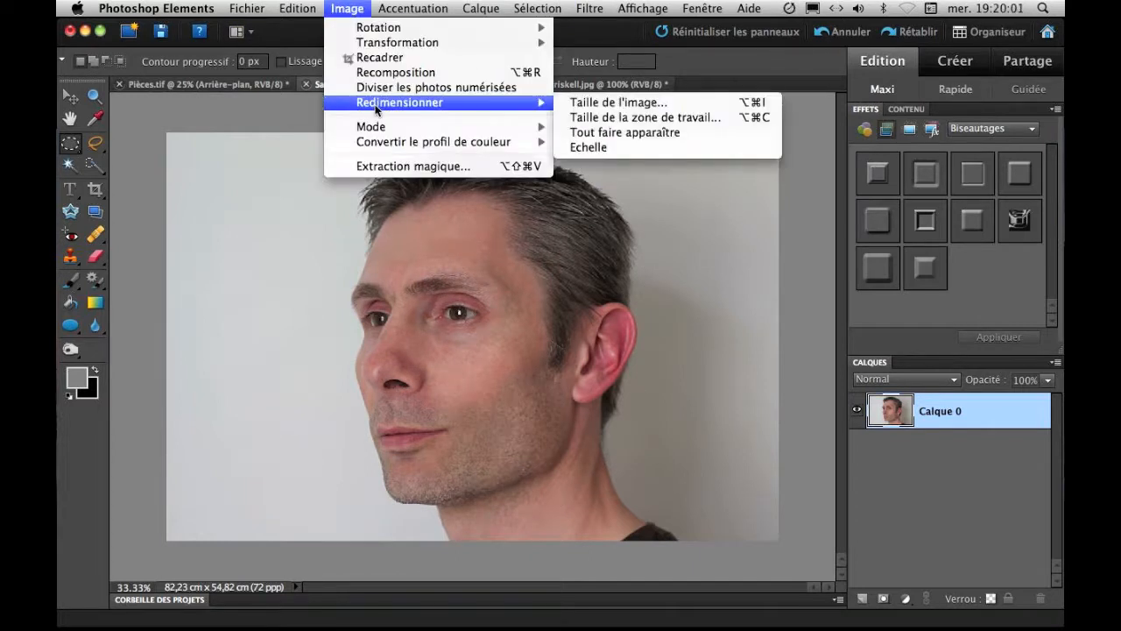
pyautogui.click(627, 118)
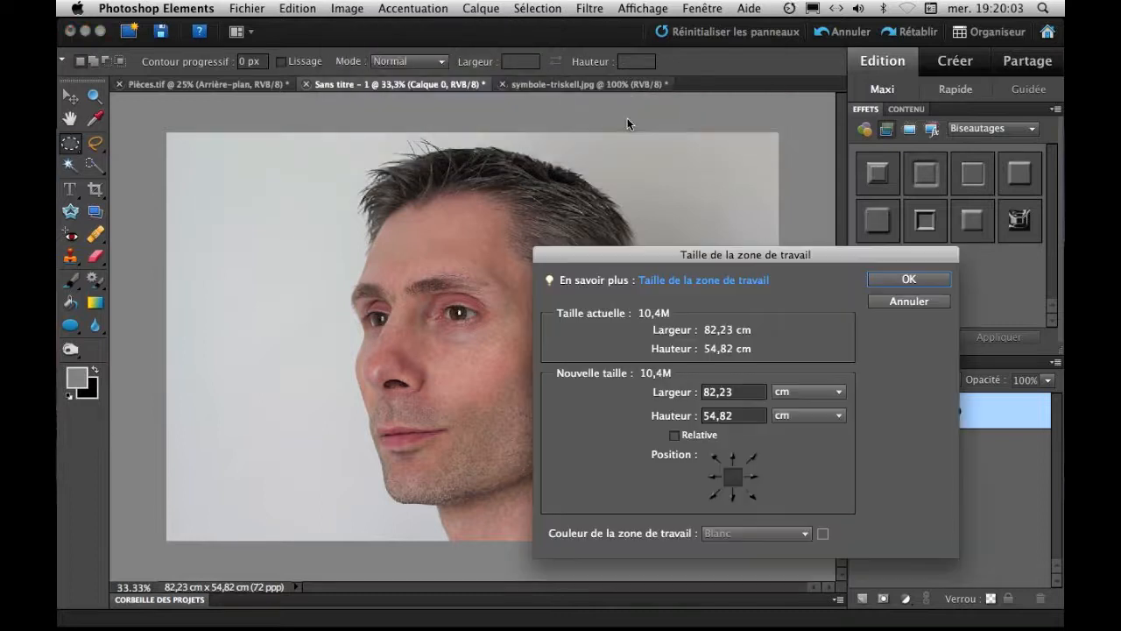
pyautogui.click(811, 391)
pyautogui.click(791, 348)
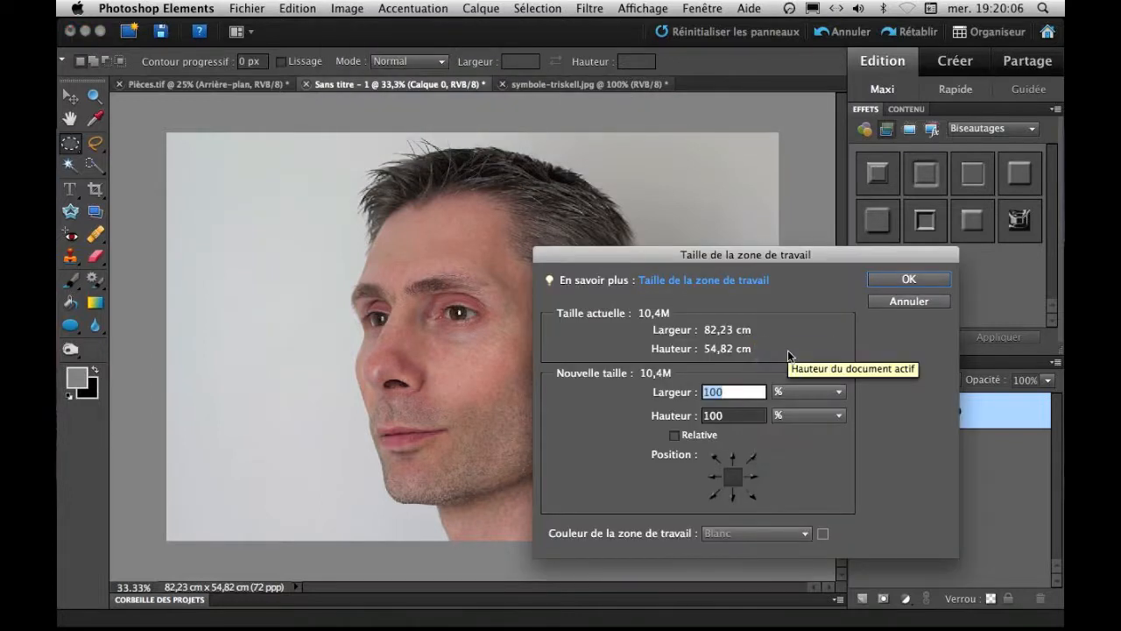
pyautogui.press('Tab')
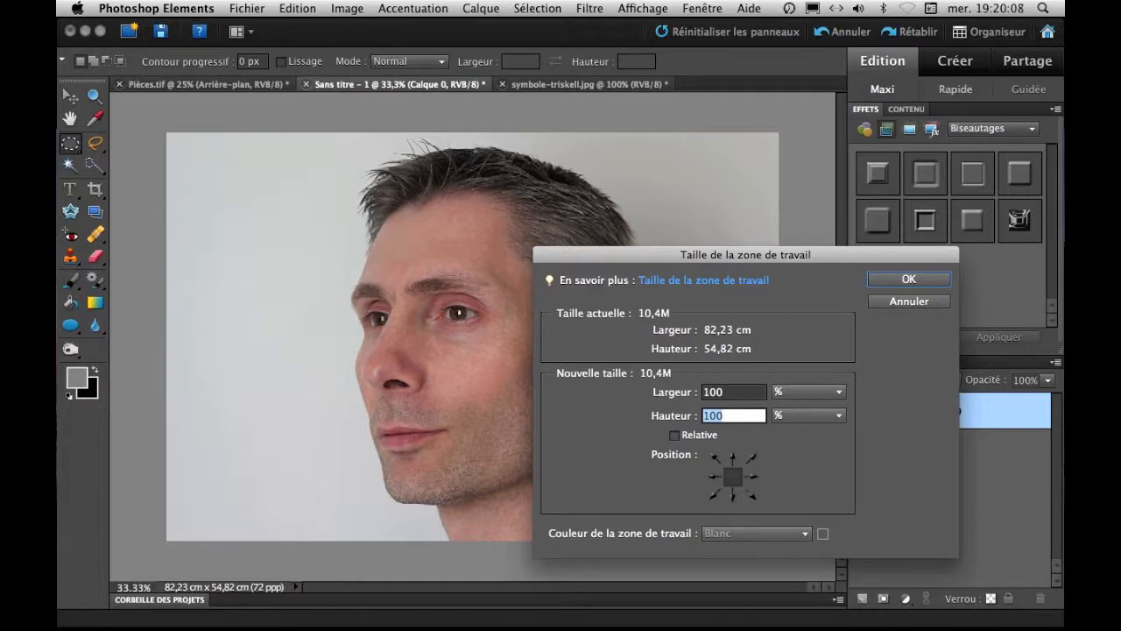
pyautogui.write('150')
pyautogui.click(908, 279)
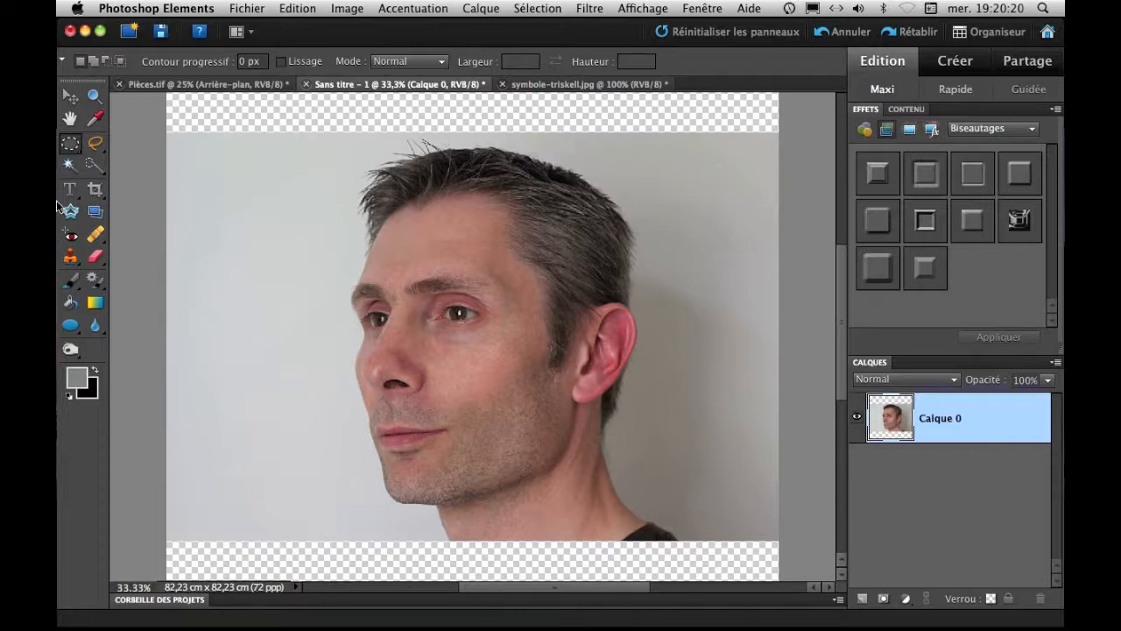
# Select the grey background on both sides of the head with the Magic Wand at tolerance 30 and invert the selection.
pyautogui.click(71, 165)
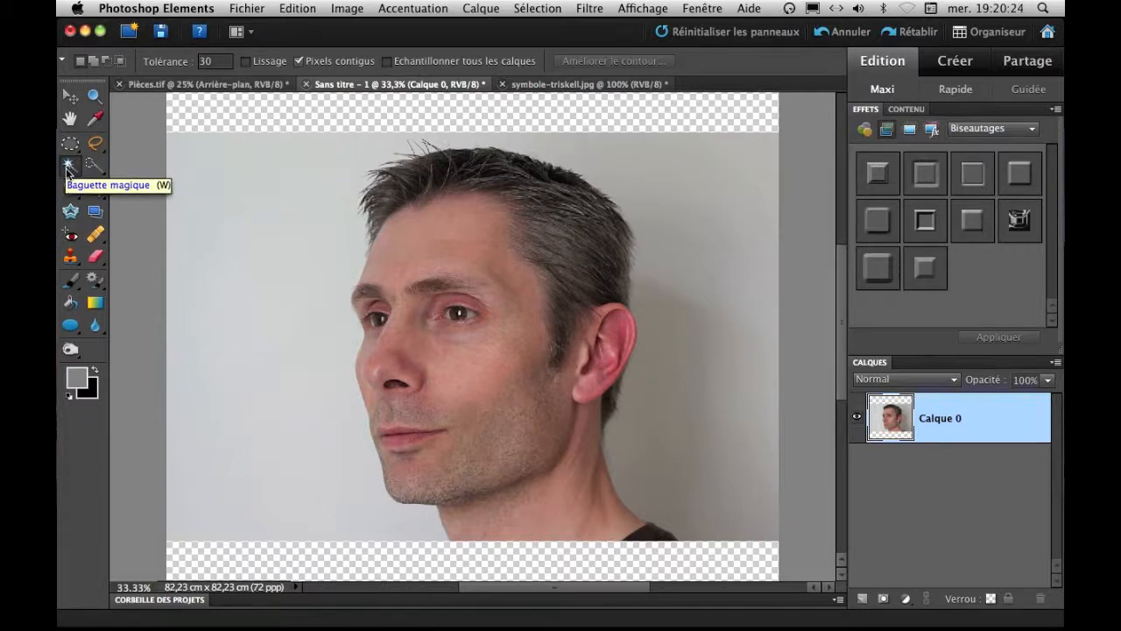
pyautogui.click(283, 200)
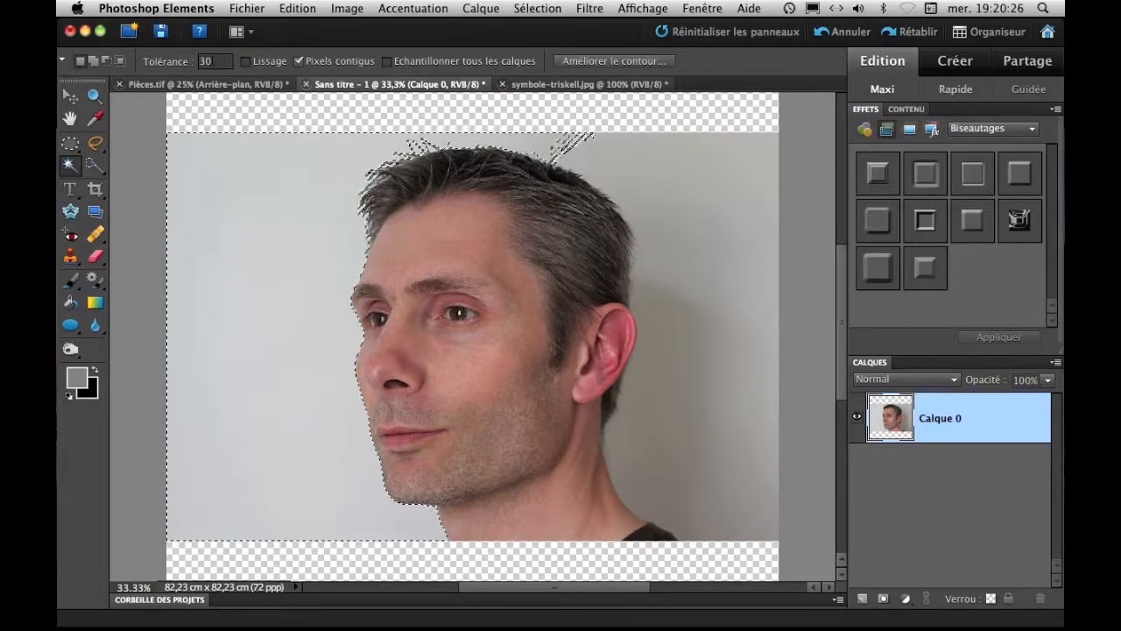
pyautogui.click(300, 63)
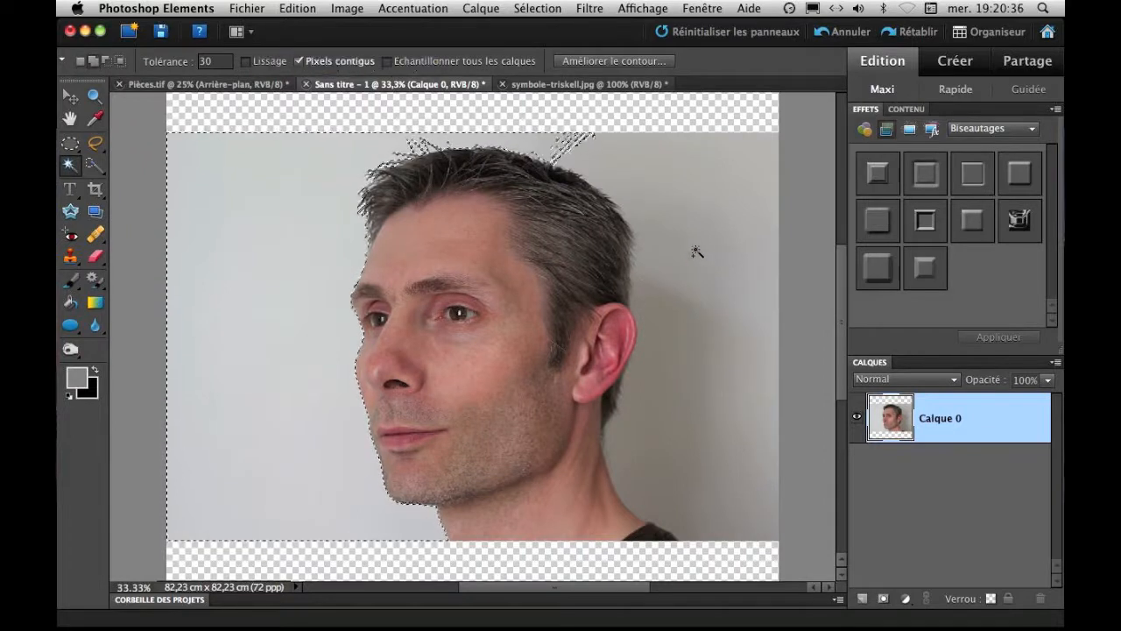
pyautogui.keyDown('shift'); pyautogui.click(643, 177); pyautogui.keyUp('shift')
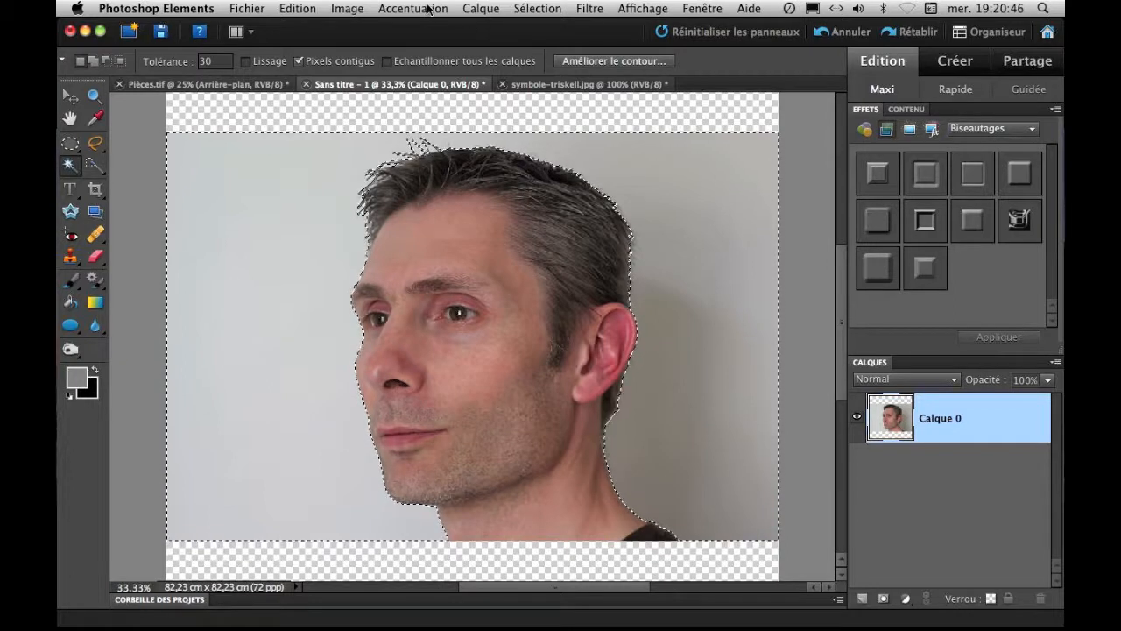
pyautogui.click(543, 8)
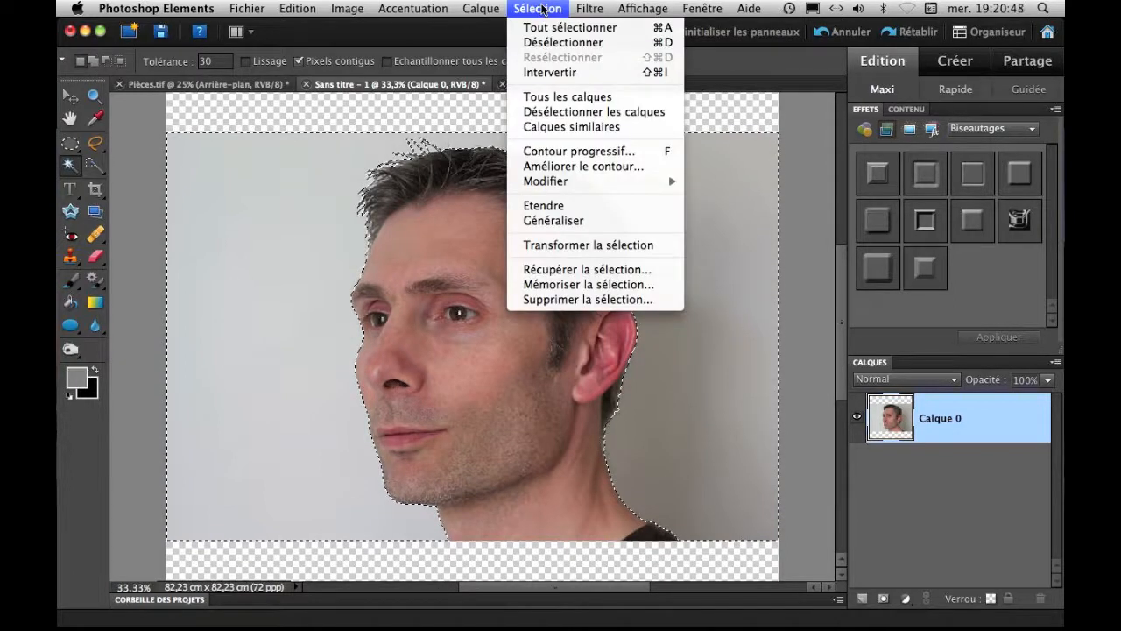
pyautogui.click(547, 74)
pyautogui.click(530, 11)
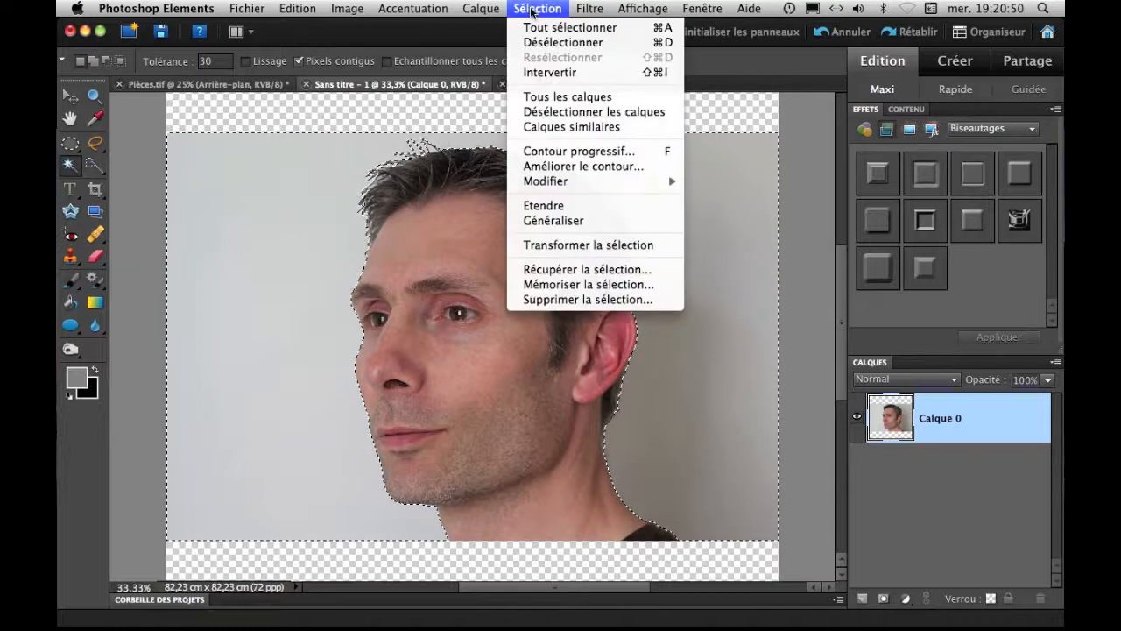
pyautogui.click(549, 75)
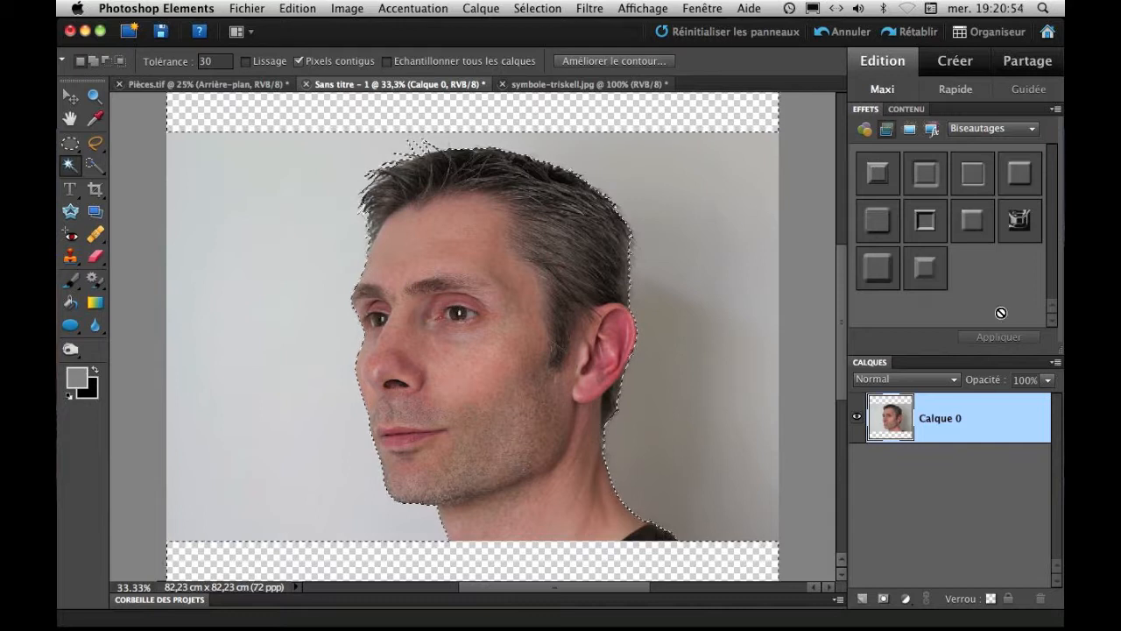
# Paste the cut-out head onto a new layer and delete the original photo layer Calque 0.
pyautogui.click(862, 598)
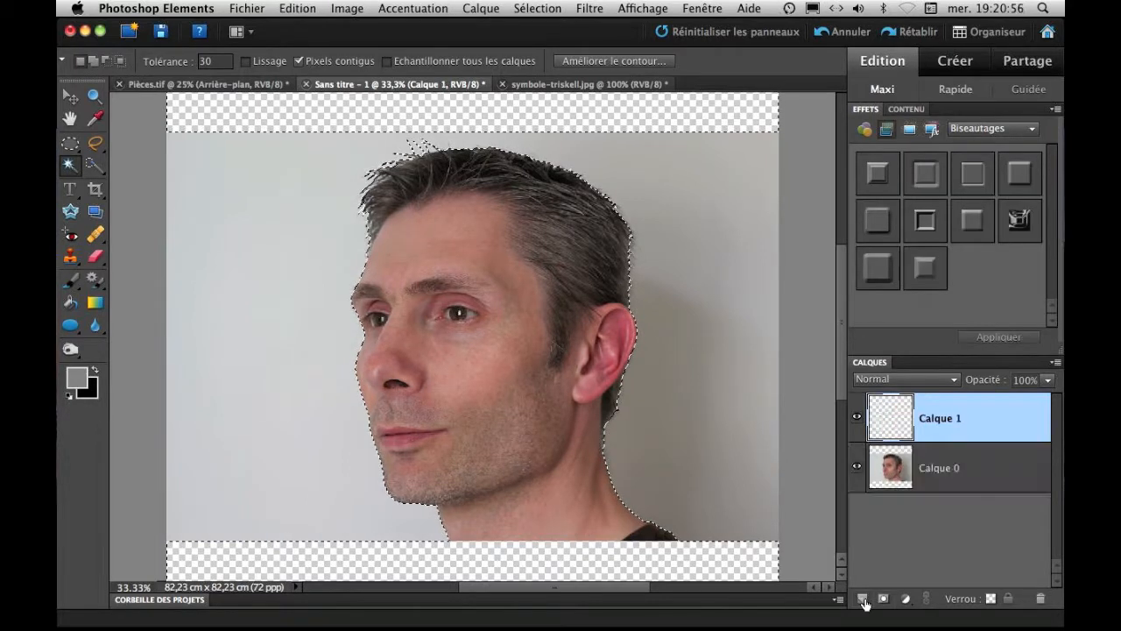
pyautogui.press('super+v')
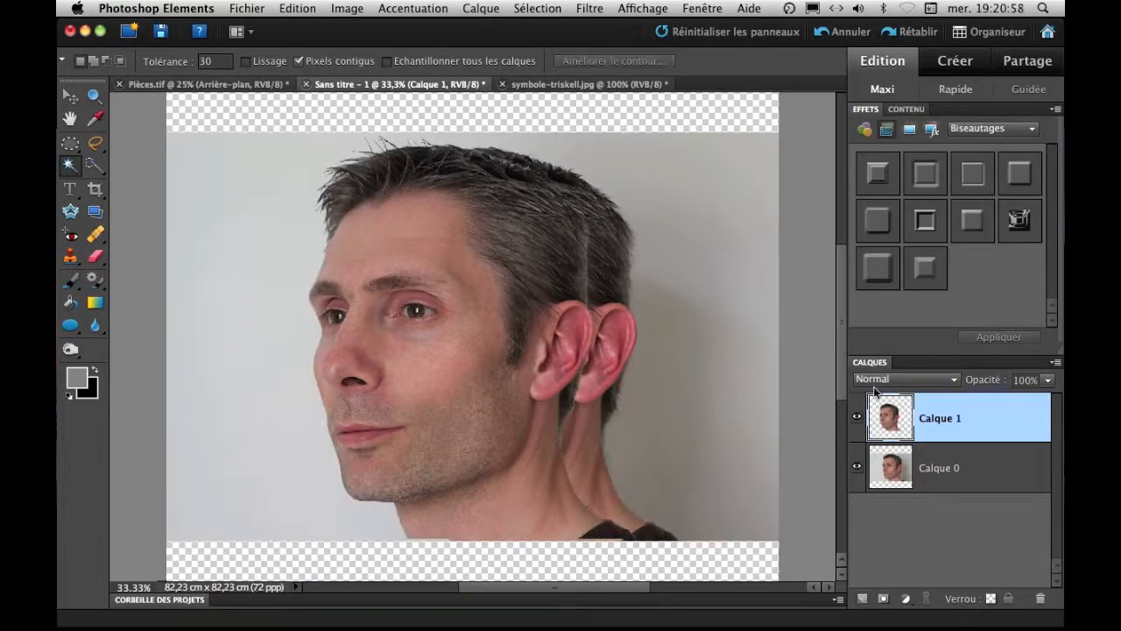
pyautogui.click(857, 467)
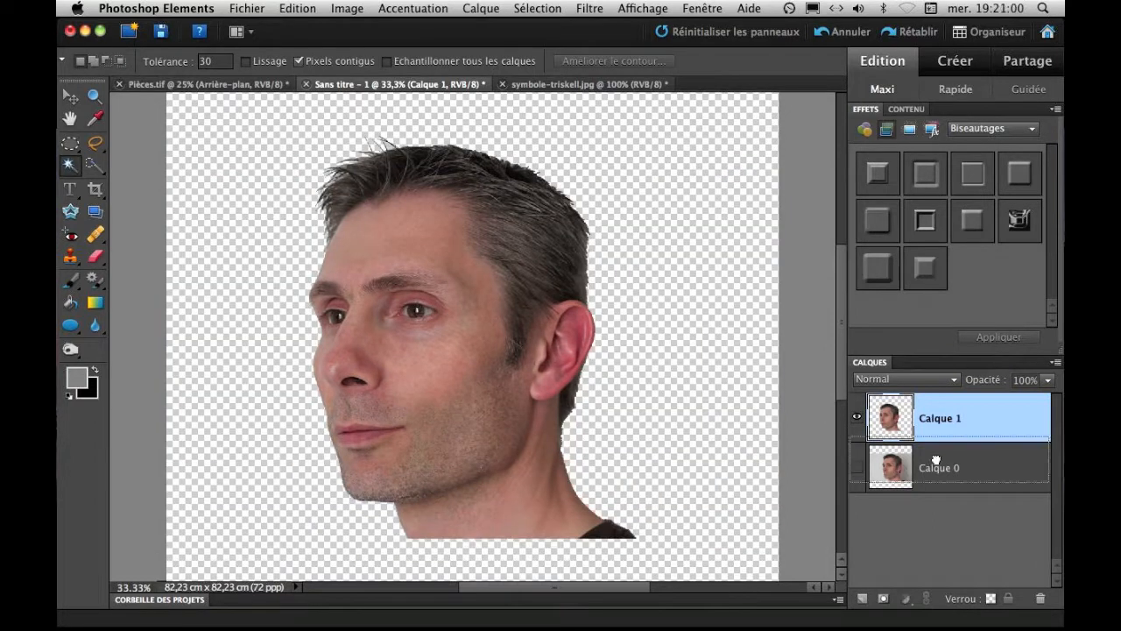
pyautogui.moveTo(1060, 598); pyautogui.dragTo(1041, 598)
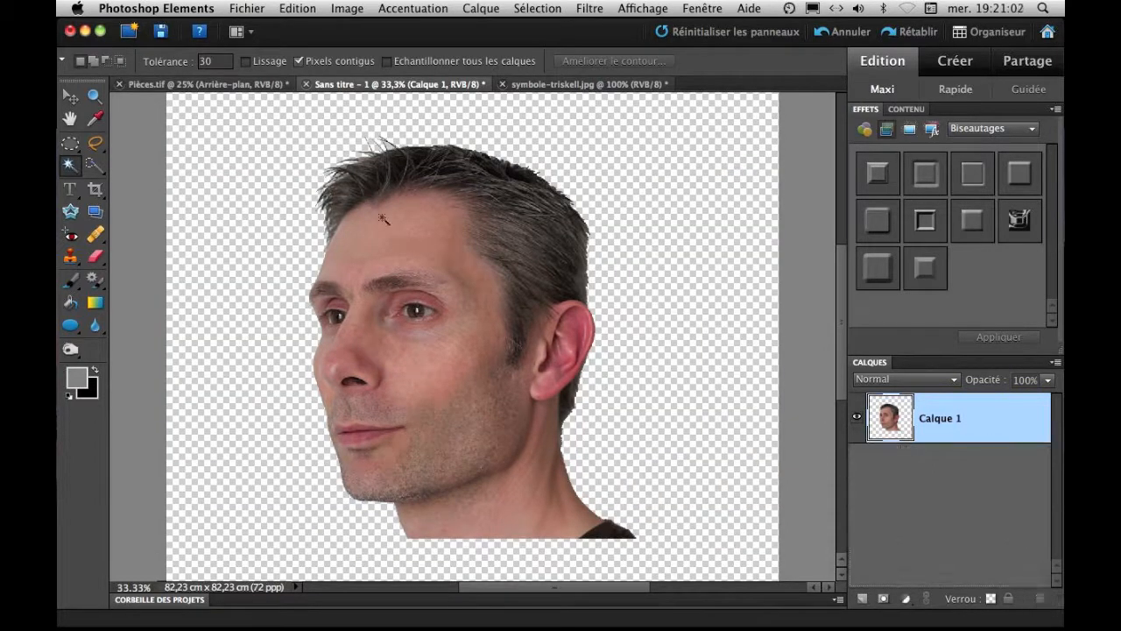
# Move the cut-out head into the right half of the canvas, vertically near the middle.
pyautogui.click(70, 99)
pyautogui.moveTo(476, 260); pyautogui.dragTo(568, 257)
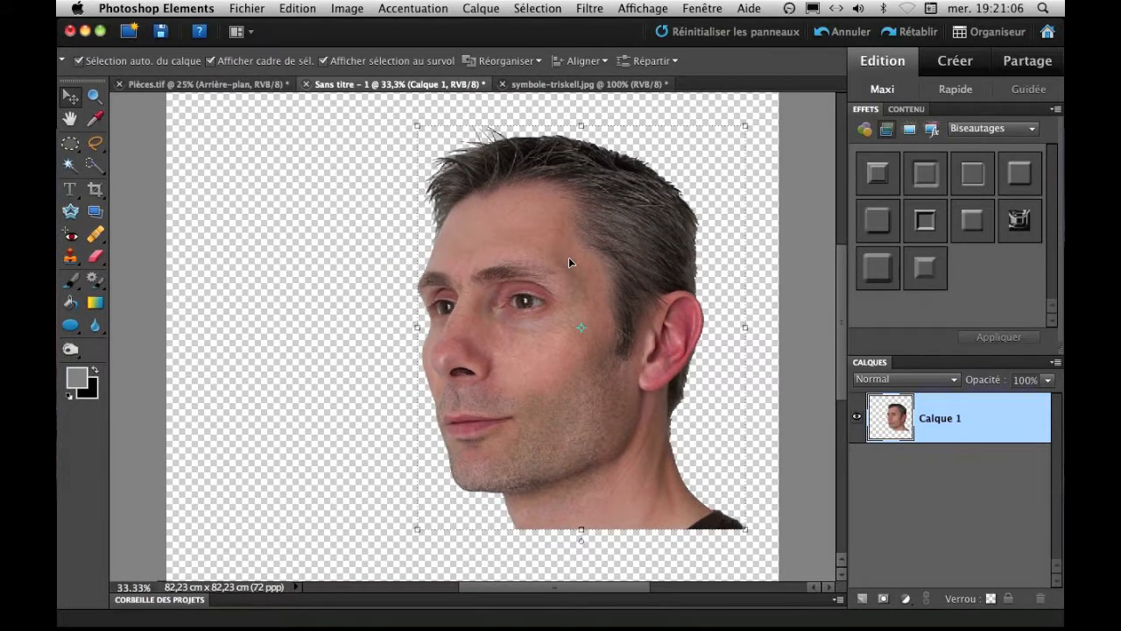
pyautogui.press('super+minus')
pyautogui.moveTo(580, 266); pyautogui.dragTo(591, 263)
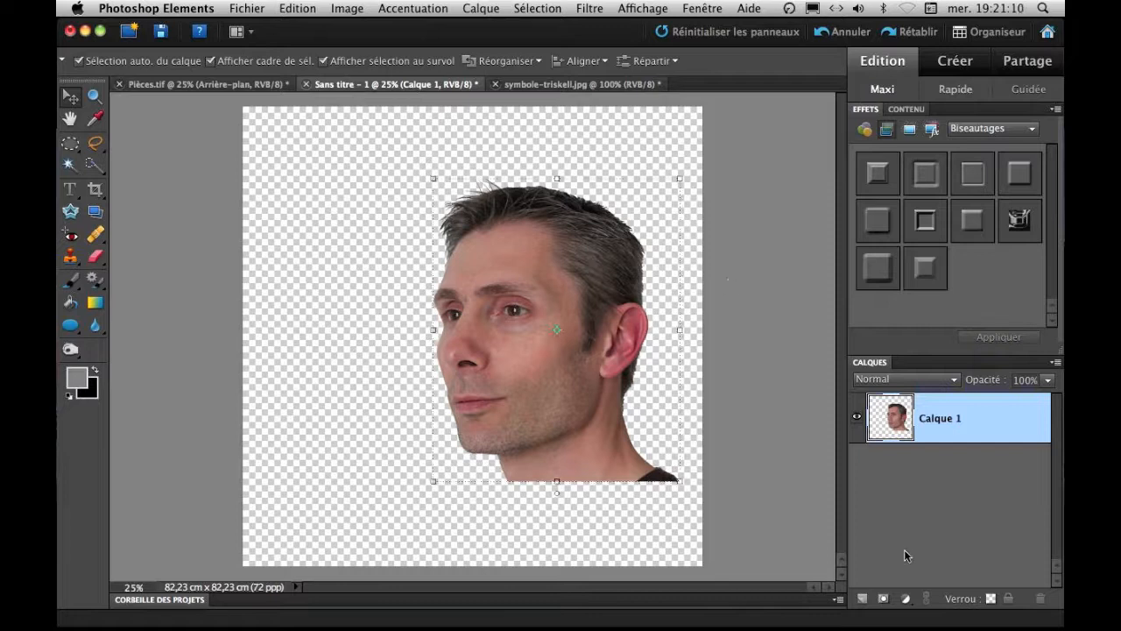
# Add a pattern fill layer using the Chagriné paper texture at 100% scale.
pyautogui.click(905, 601)
pyautogui.click(907, 448)
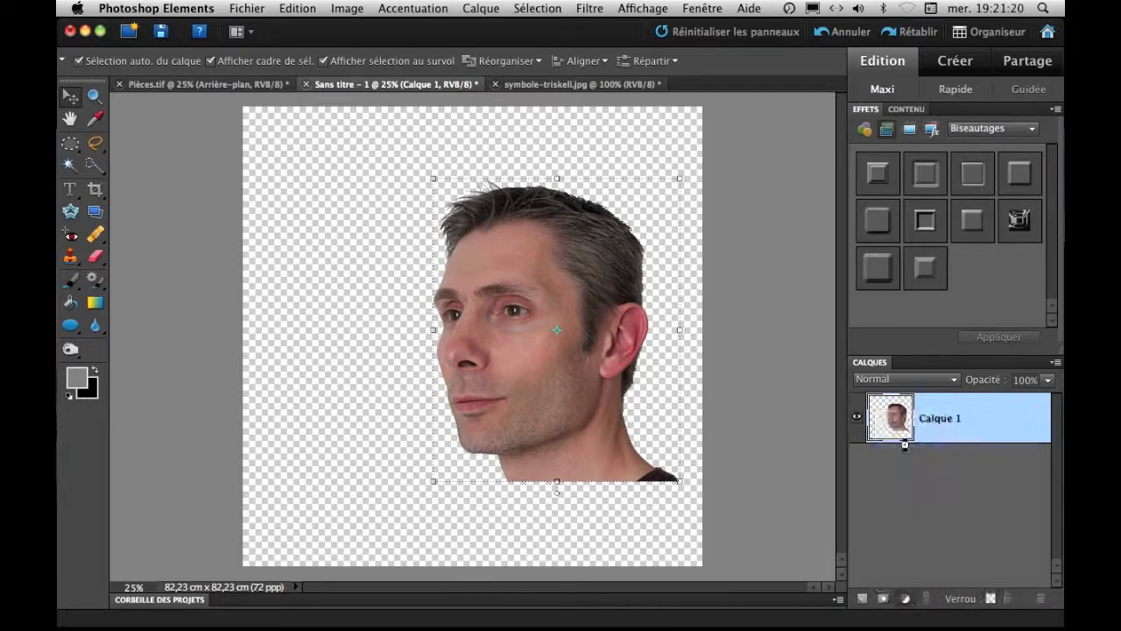
pyautogui.click(447, 254)
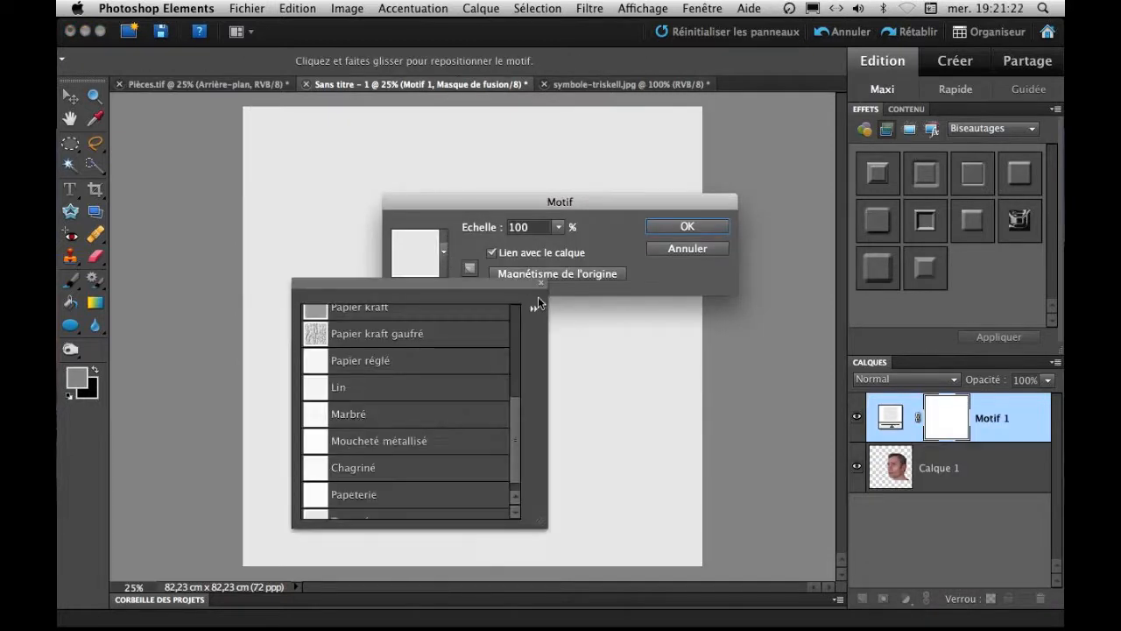
pyautogui.click(534, 308)
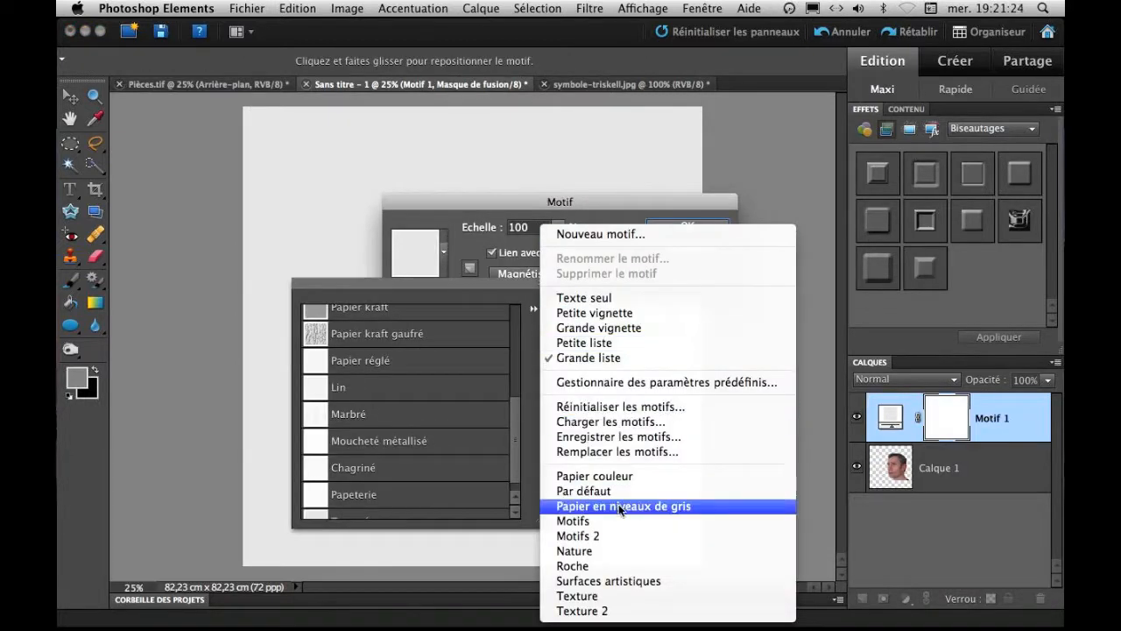
pyautogui.click(459, 292)
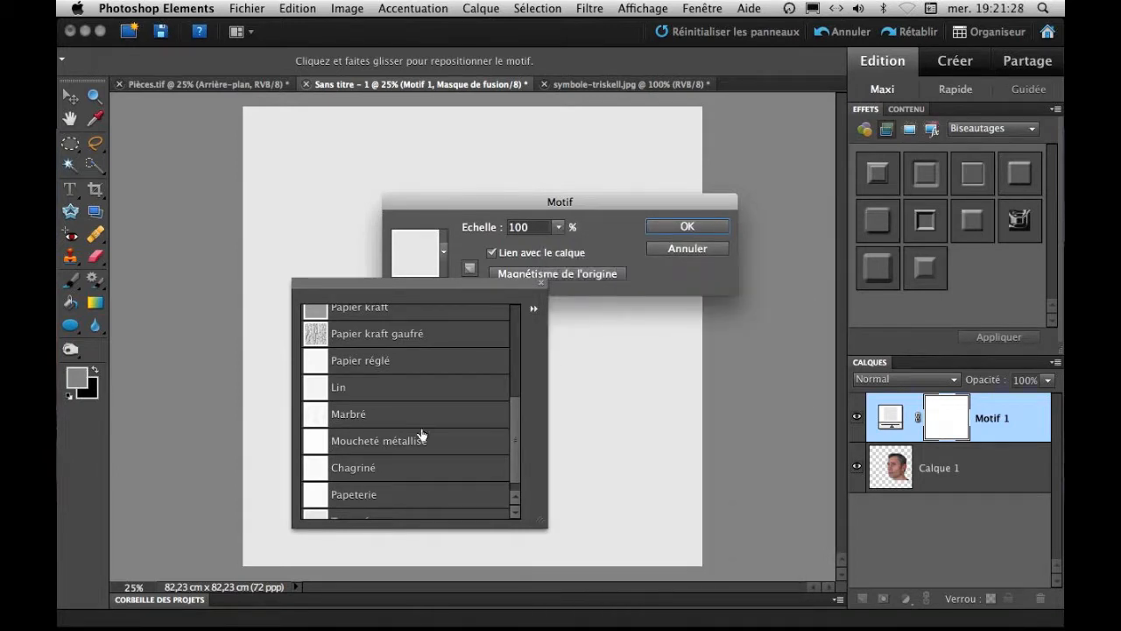
pyautogui.click(353, 470)
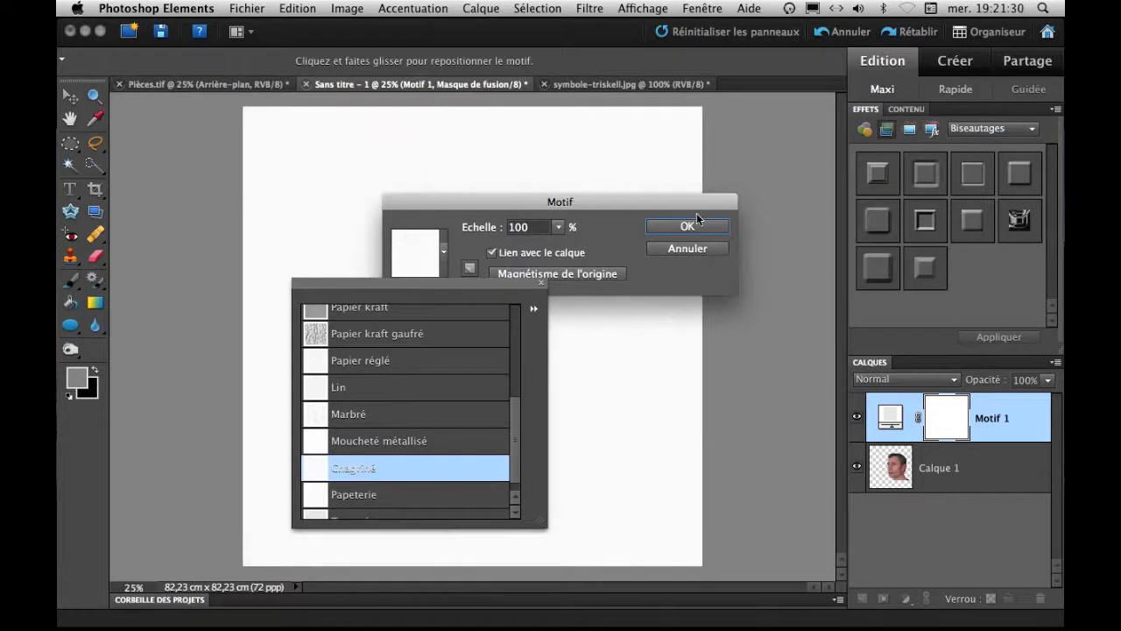
pyautogui.click(541, 283)
pyautogui.click(687, 226)
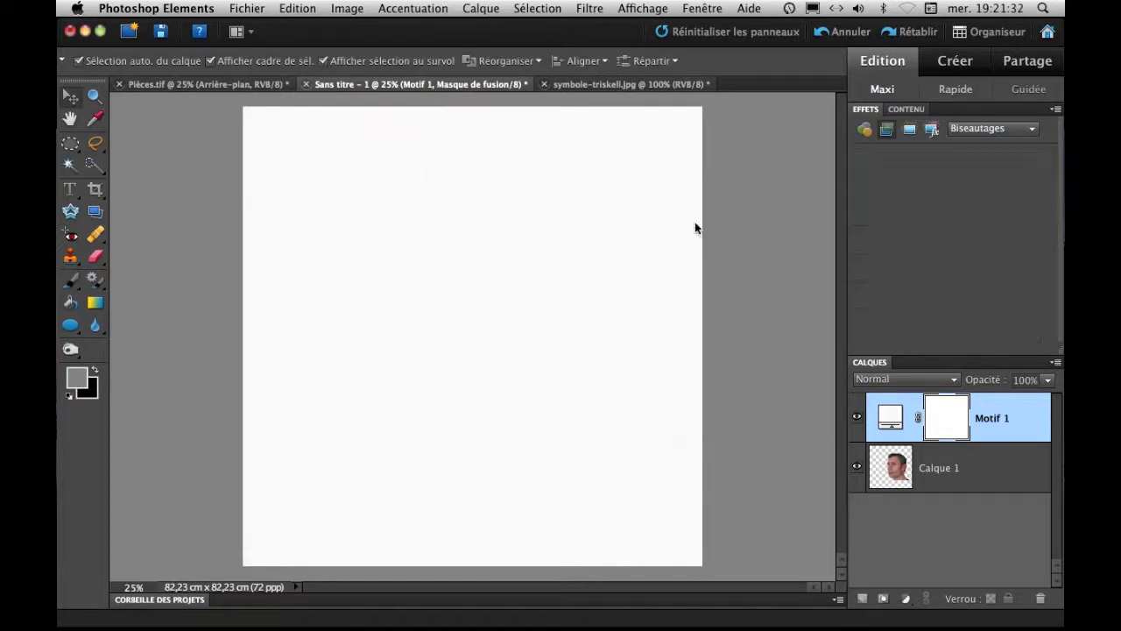
# Check the pattern's grain up close, and place the head layer Calque 1 above the Motif 1 fill layer.
pyautogui.press('super+plus')
pyautogui.press('super+plus')
pyautogui.press('super+plus')
pyautogui.press('super+plus')
pyautogui.press('super+plus')
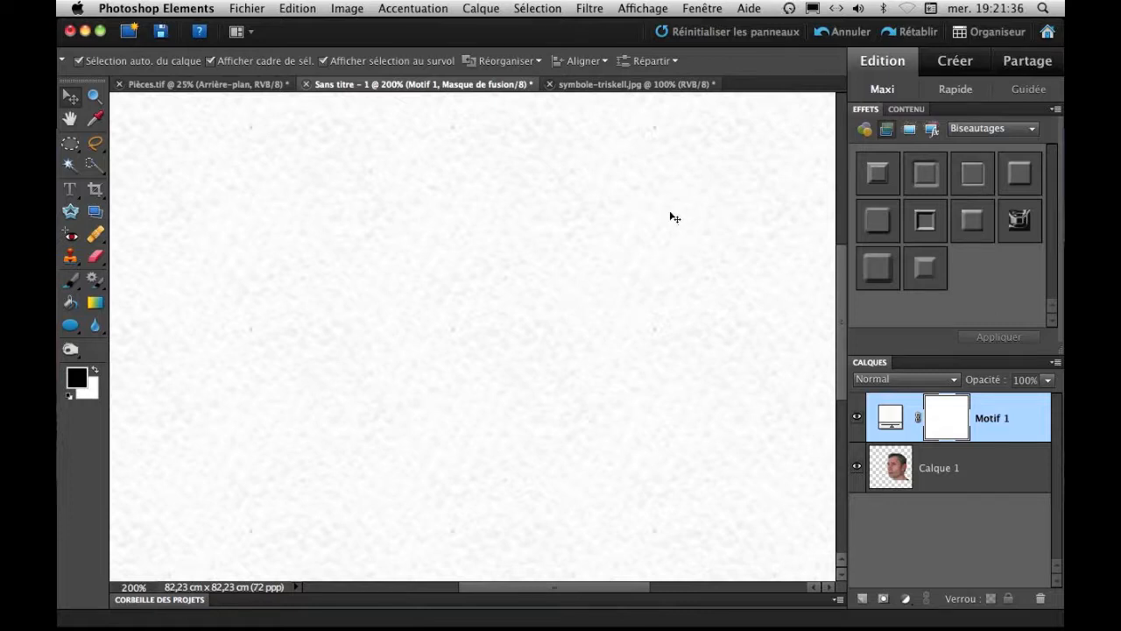
pyautogui.press('super+minus')
pyautogui.press('super+minus')
pyautogui.press('super+minus')
pyautogui.press('super+minus')
pyautogui.press('super+minus')
pyautogui.press('super+minus')
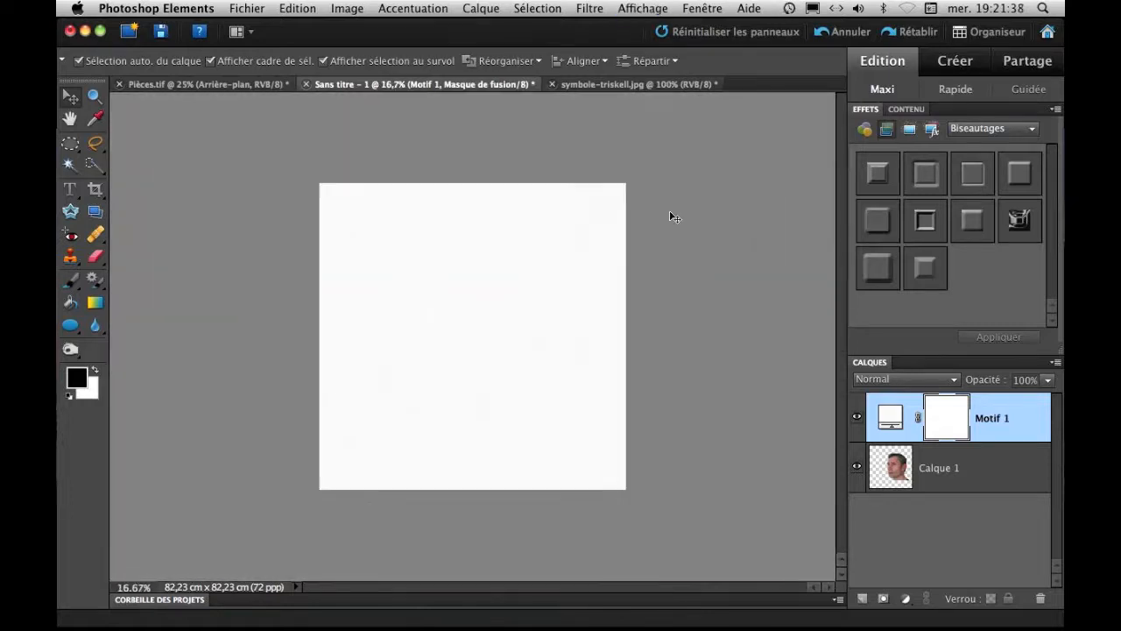
pyautogui.click(965, 487)
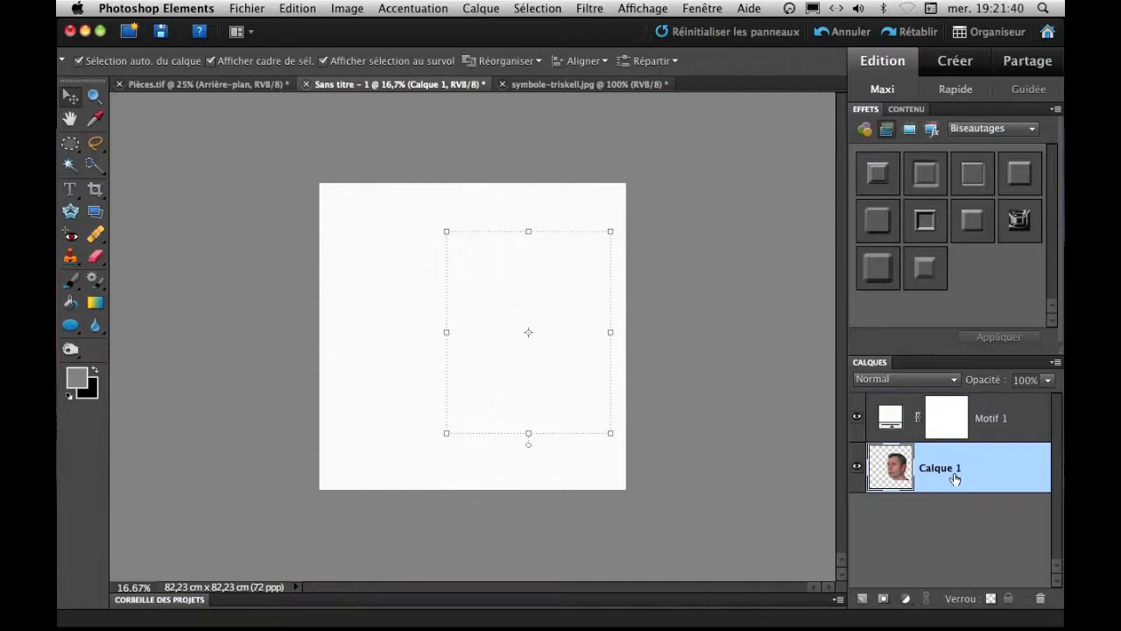
pyautogui.moveTo(956, 395); pyautogui.dragTo(956, 398)
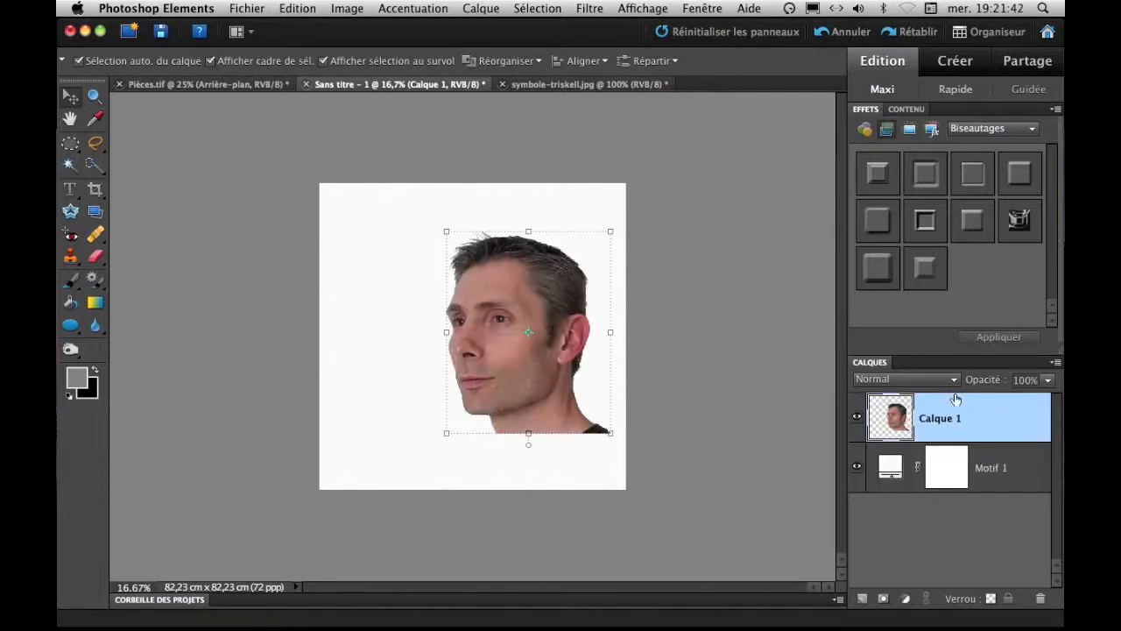
# Convert the head layer Calque 1 to black and white with the Portraits style.
pyautogui.click(692, 286)
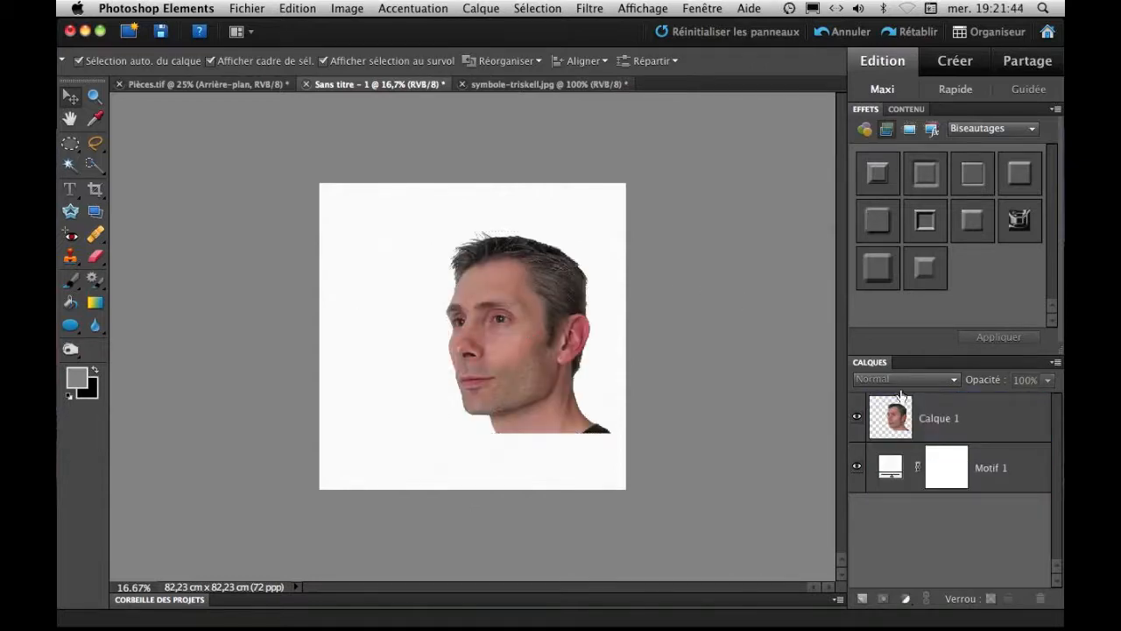
pyautogui.click(928, 428)
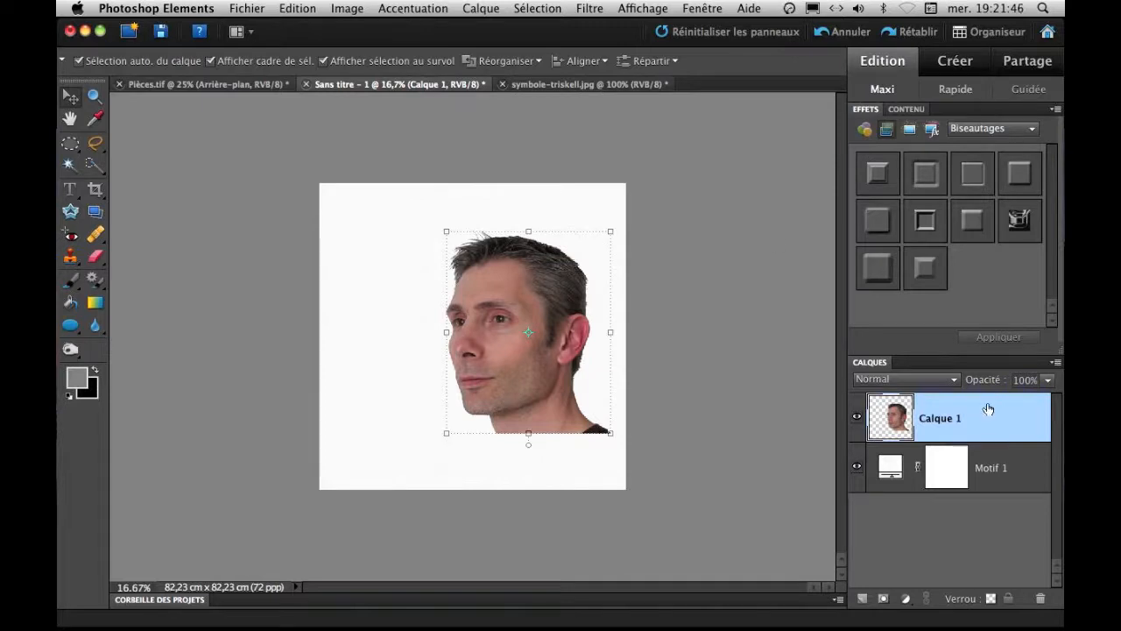
pyautogui.click(401, 13)
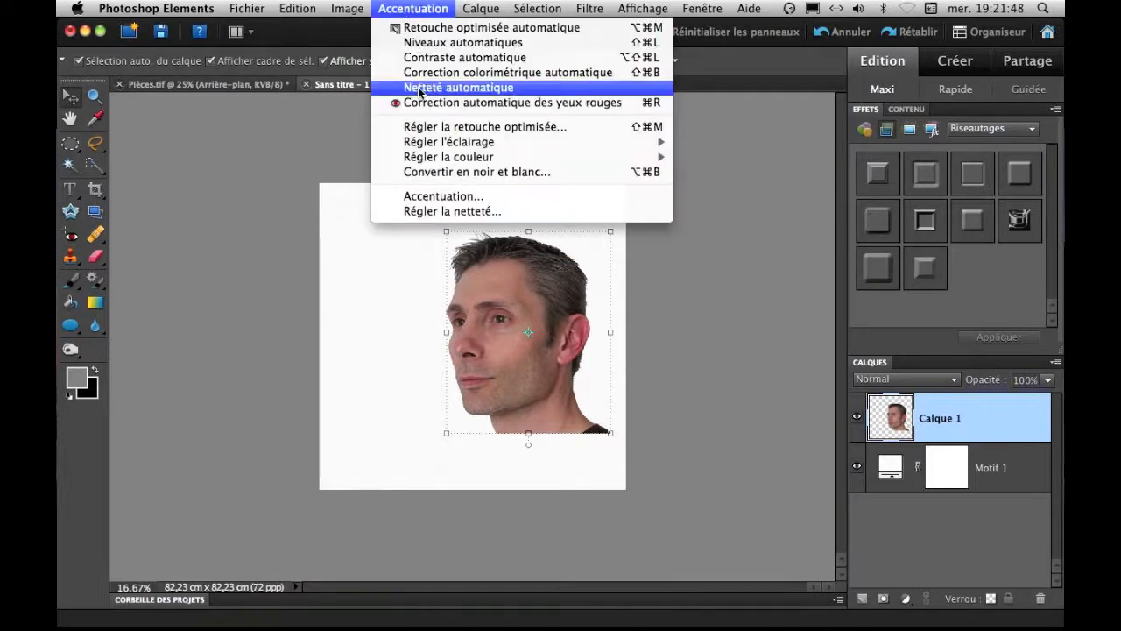
pyautogui.click(467, 171)
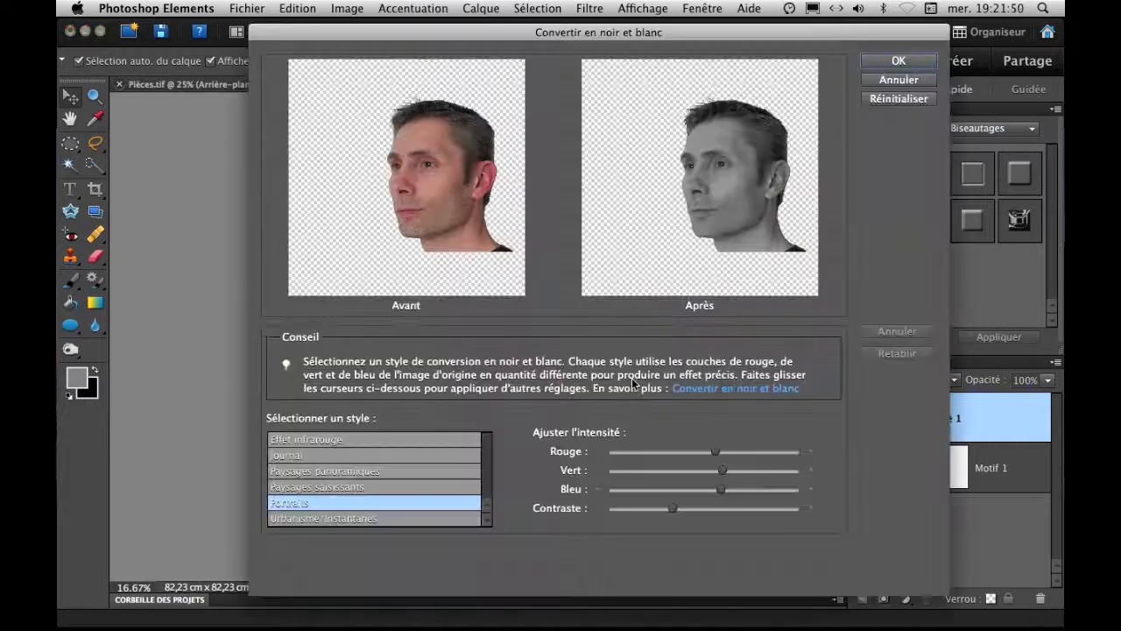
pyautogui.click(902, 61)
pyautogui.click(700, 311)
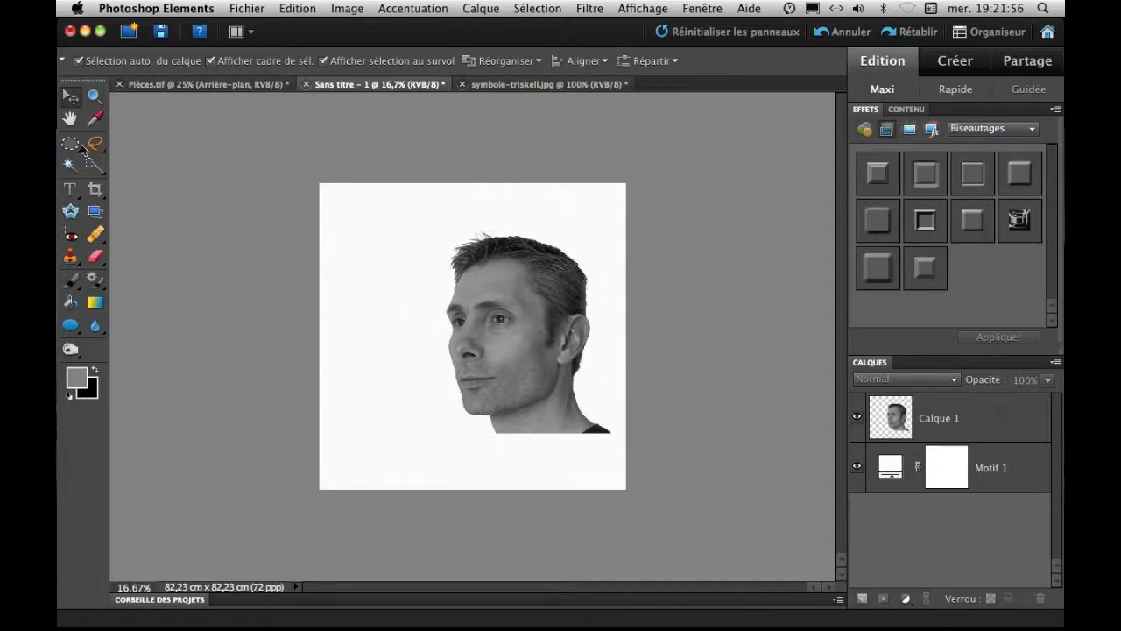
# Shift the head slightly left, and draw a circular selection enclosing the face and cutting across the neck.
pyautogui.moveTo(508, 318); pyautogui.dragTo(493, 307)
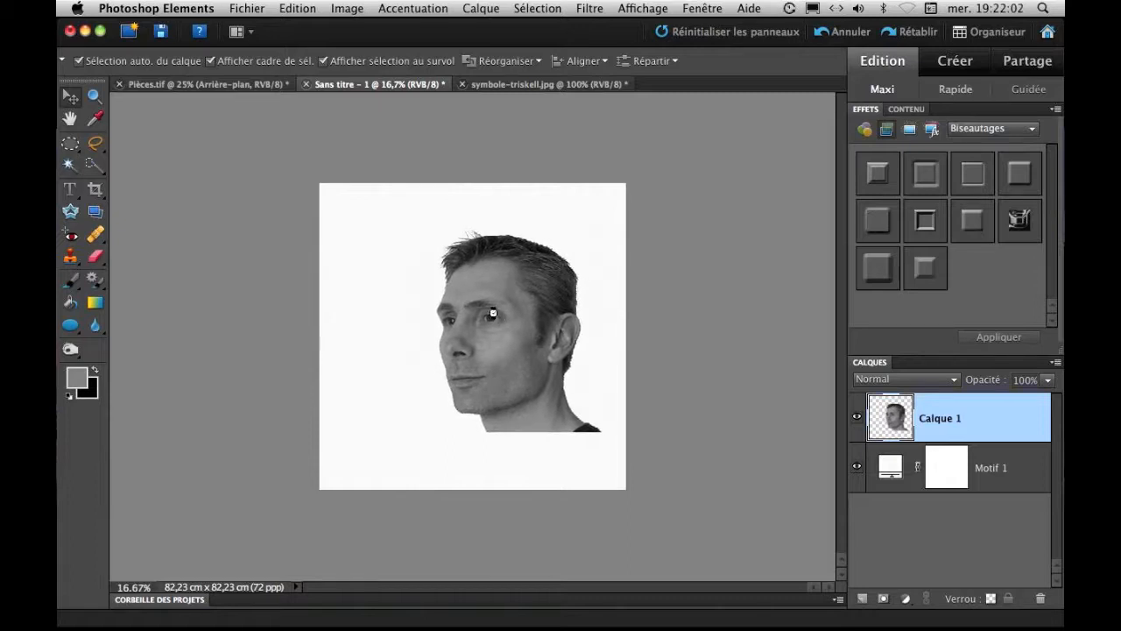
pyautogui.click(70, 145)
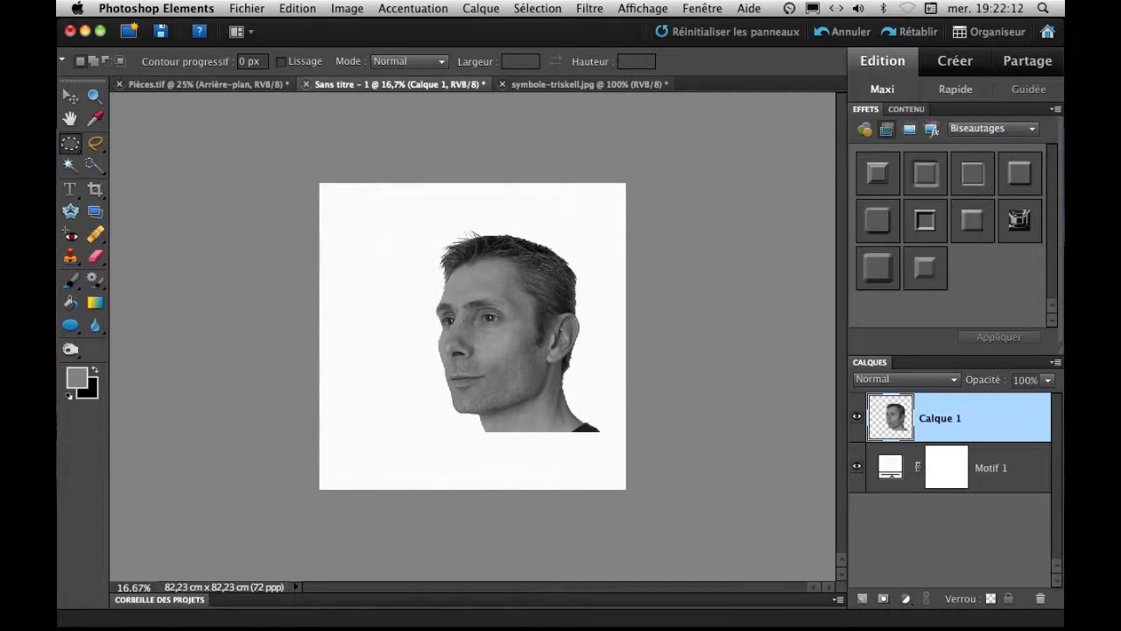
pyautogui.moveTo(501, 361); pyautogui.dragTo(583, 442)
pyautogui.moveTo(485, 341); pyautogui.dragTo(496, 346)
pyautogui.press('Right')
# Start extending the front edge of the neck below the chin using the Clone Stamp with a 200 px soft brush.
pyautogui.press('super+equal')
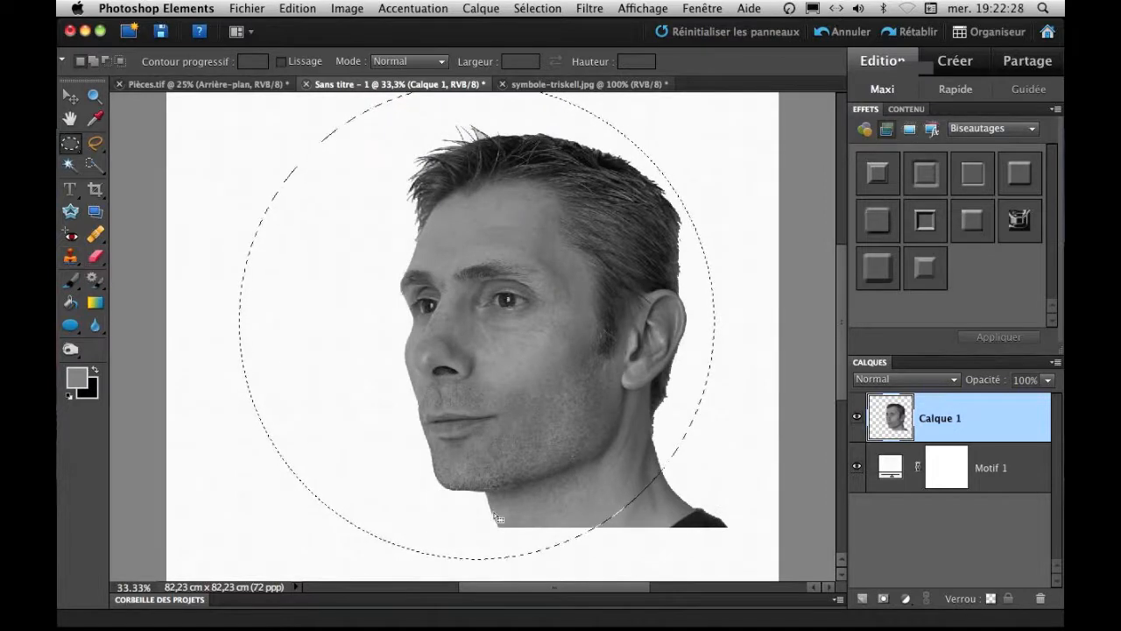
pyautogui.click(71, 260)
pyautogui.click(137, 259)
pyautogui.rightClick(514, 456)
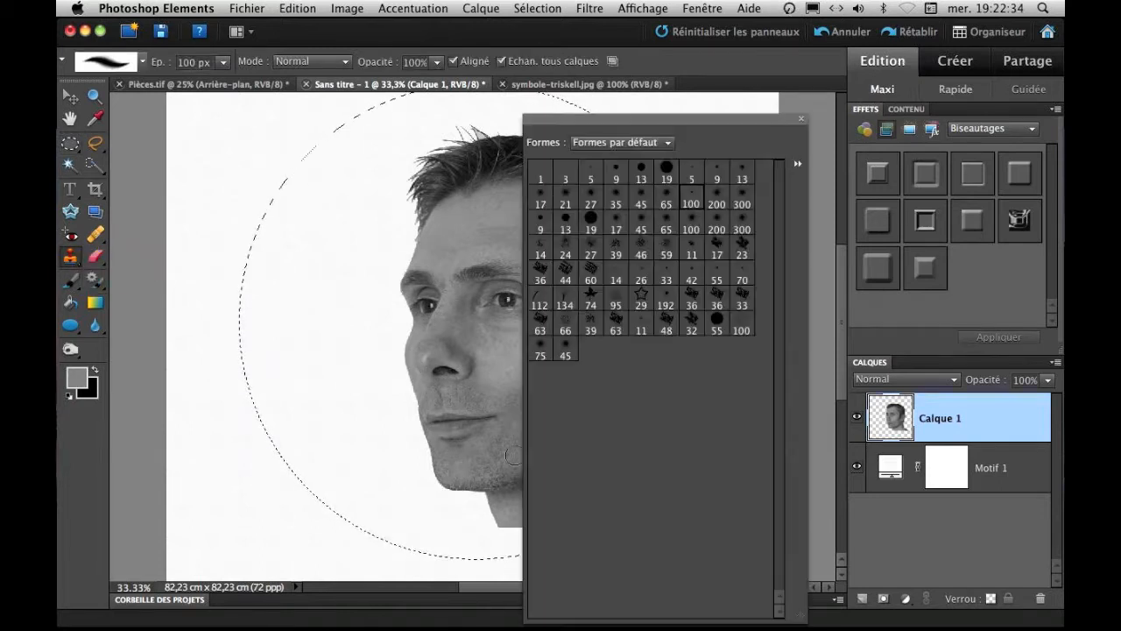
pyautogui.click(710, 201)
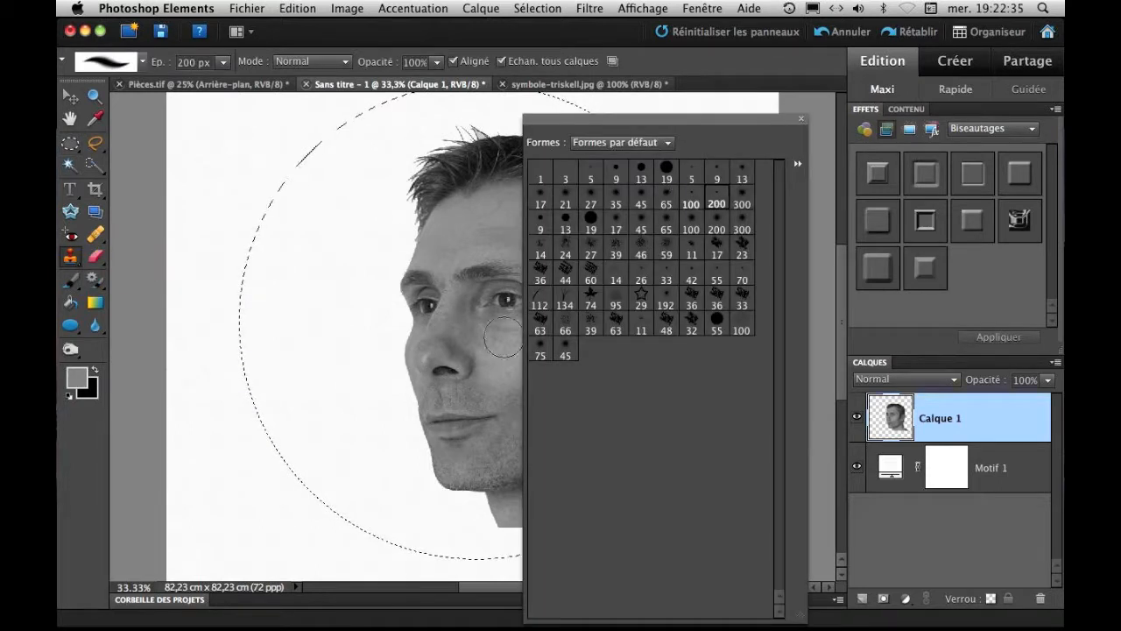
pyautogui.click(486, 508)
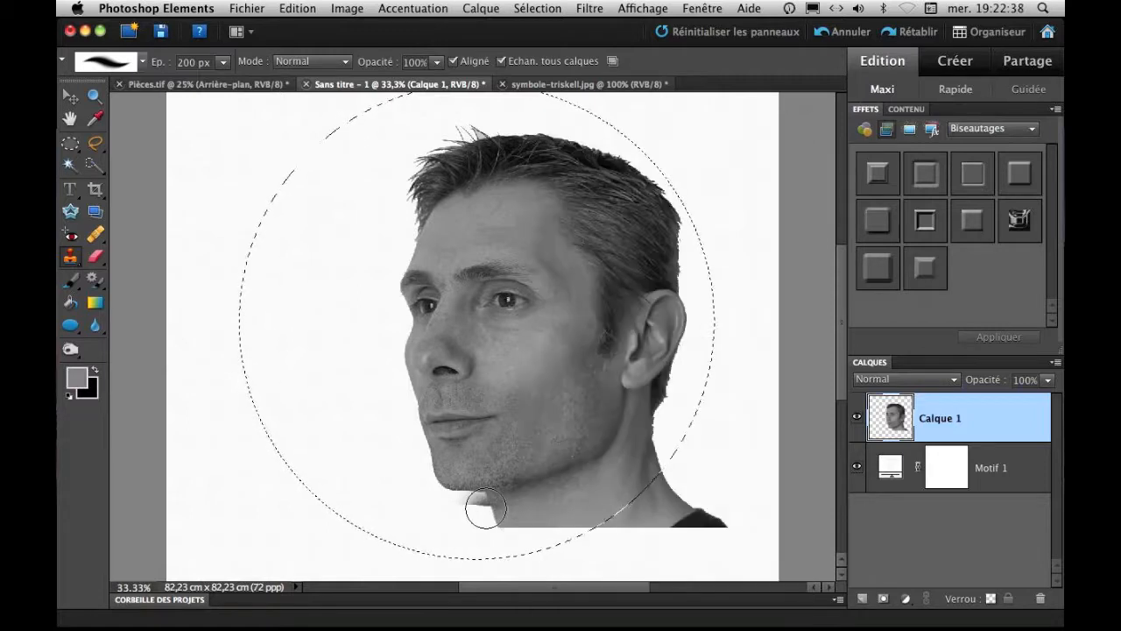
pyautogui.moveTo(490, 508); pyautogui.dragTo(496, 516)
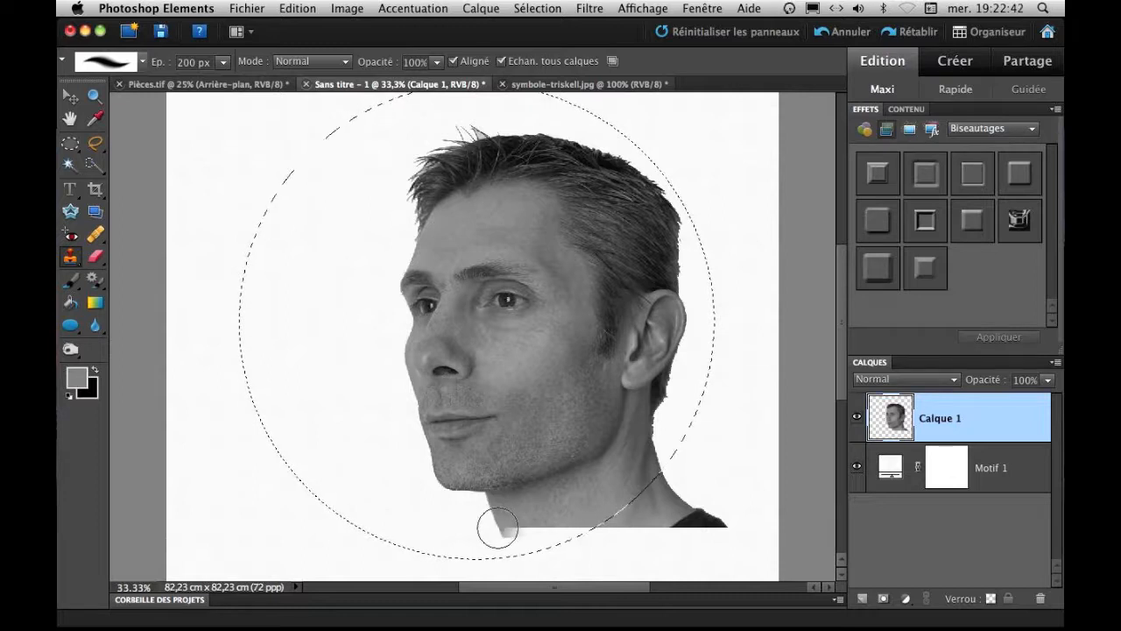
# Clone skin along the neck's lower edge down to the circular selection with a 100 px brush, undoing the last stray stroke.
pyautogui.rightClick(499, 530)
pyautogui.click(679, 205)
pyautogui.click(450, 543)
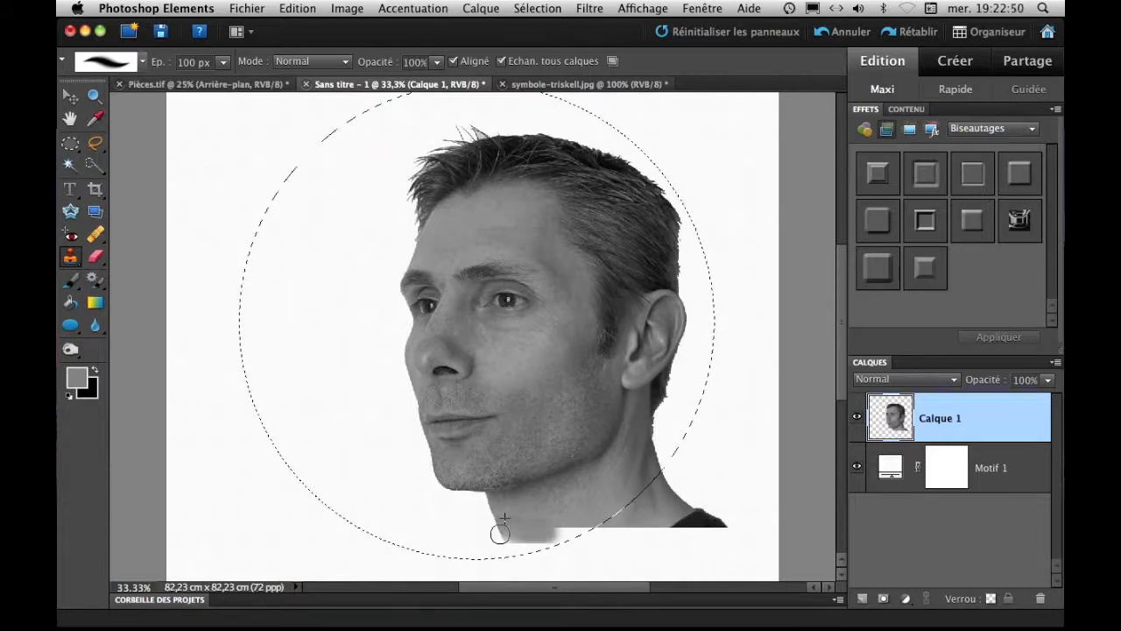
pyautogui.moveTo(555, 530); pyautogui.dragTo(602, 524)
pyautogui.keyDown('alt'); pyautogui.click(500, 530); pyautogui.keyUp('alt')
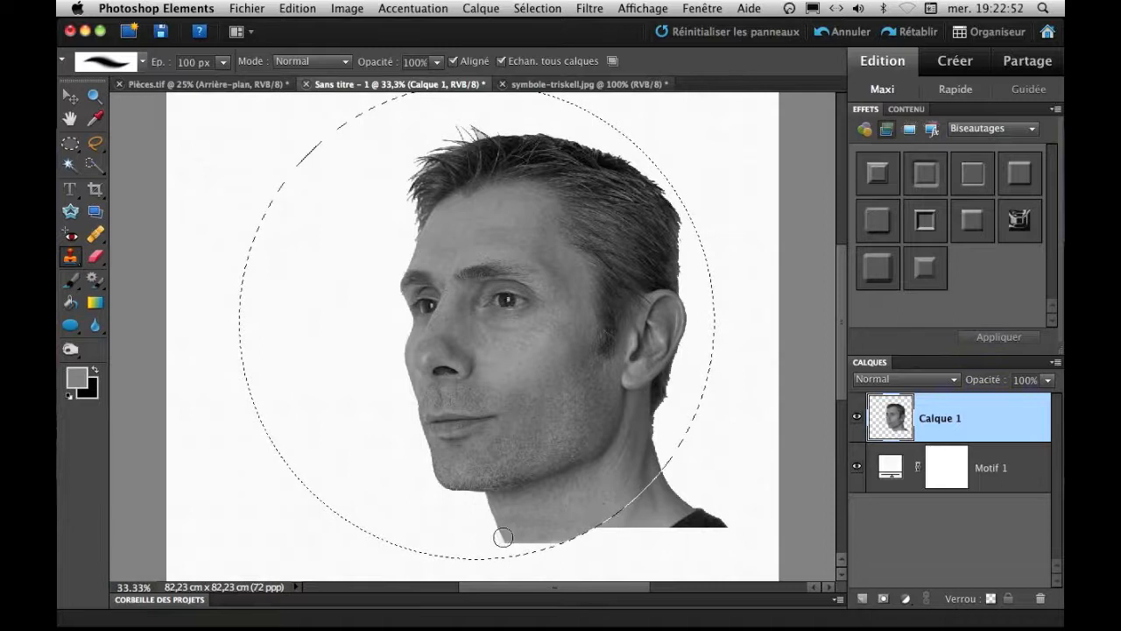
pyautogui.moveTo(505, 542)
pyautogui.mouseDown()
pyautogui.moveTo(515, 552)
pyautogui.moveTo(561, 539)
pyautogui.moveTo(511, 519)
pyautogui.moveTo(513, 528)
pyautogui.moveTo(619, 529)
pyautogui.mouseUp()
pyautogui.keyDown('alt'); pyautogui.click(525, 501); pyautogui.keyUp('alt')
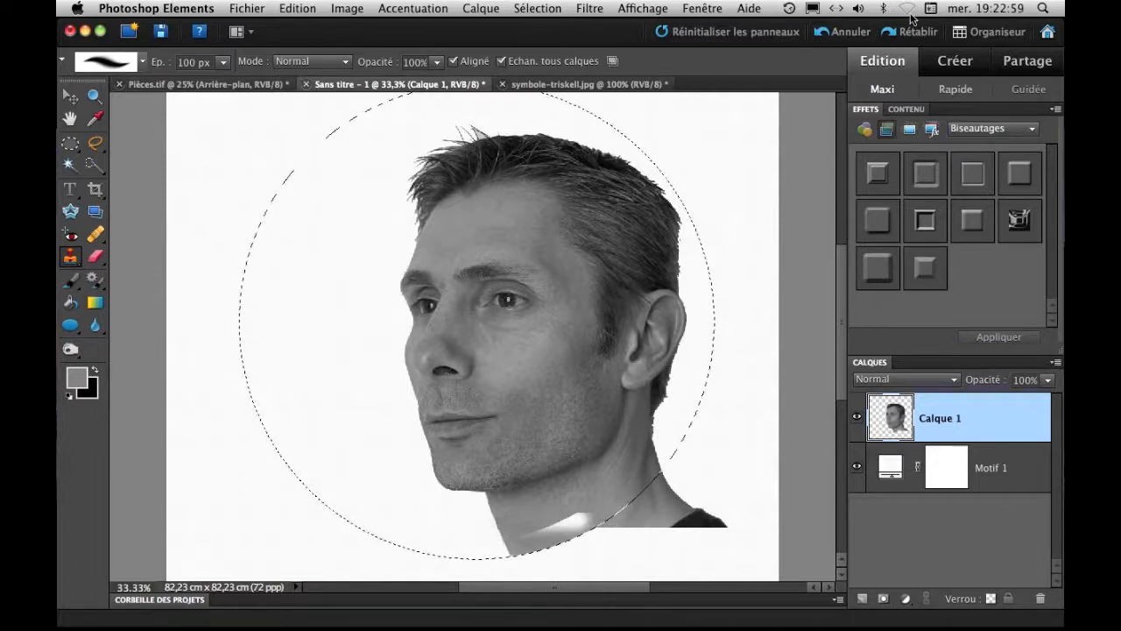
pyautogui.click(842, 32)
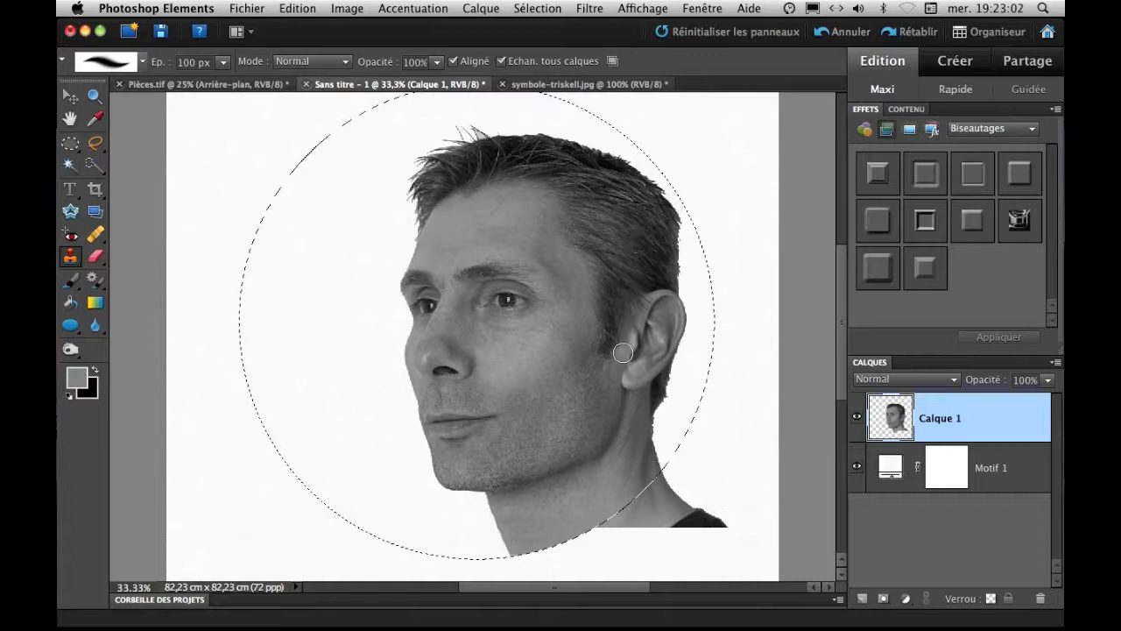
pyautogui.press('super+minus')
pyautogui.press('super+minus')
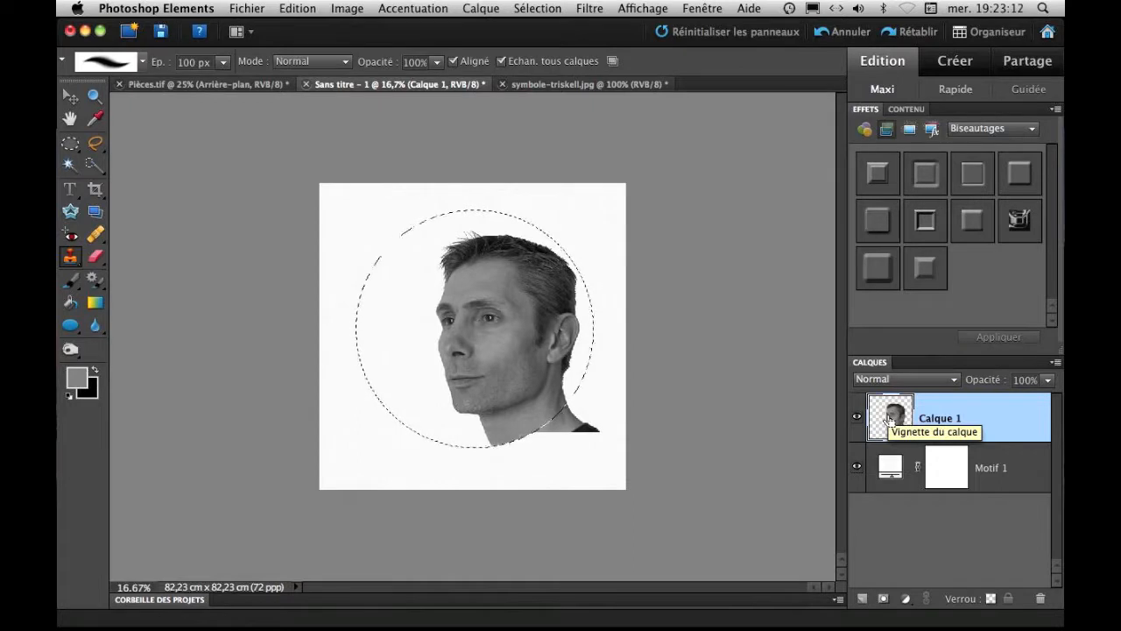
pyautogui.press('super+j')
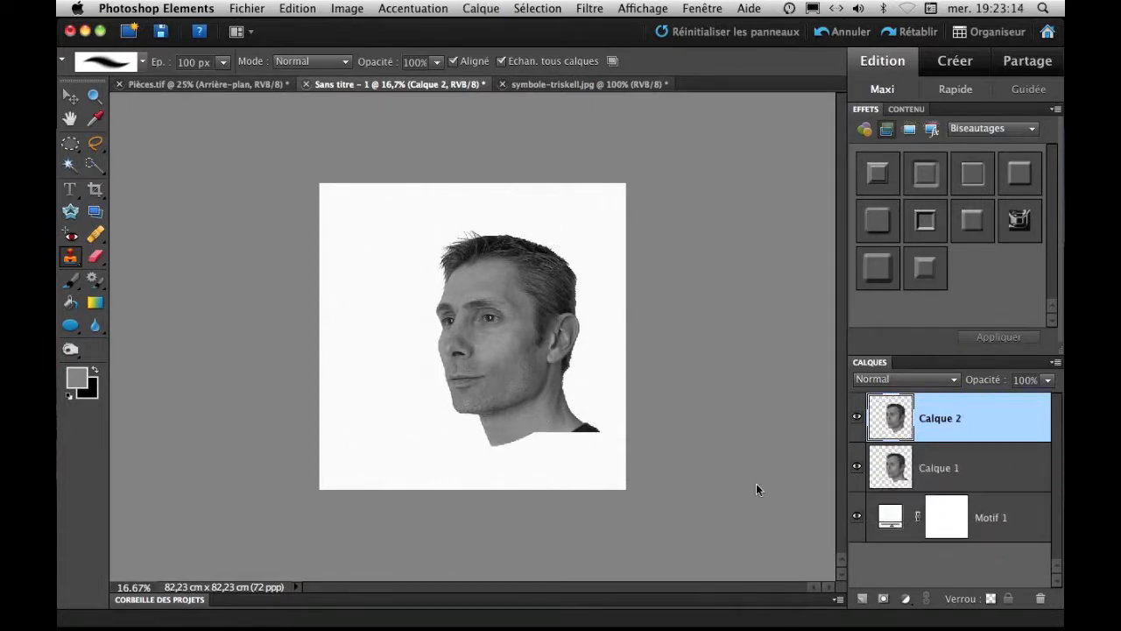
pyautogui.click(836, 31)
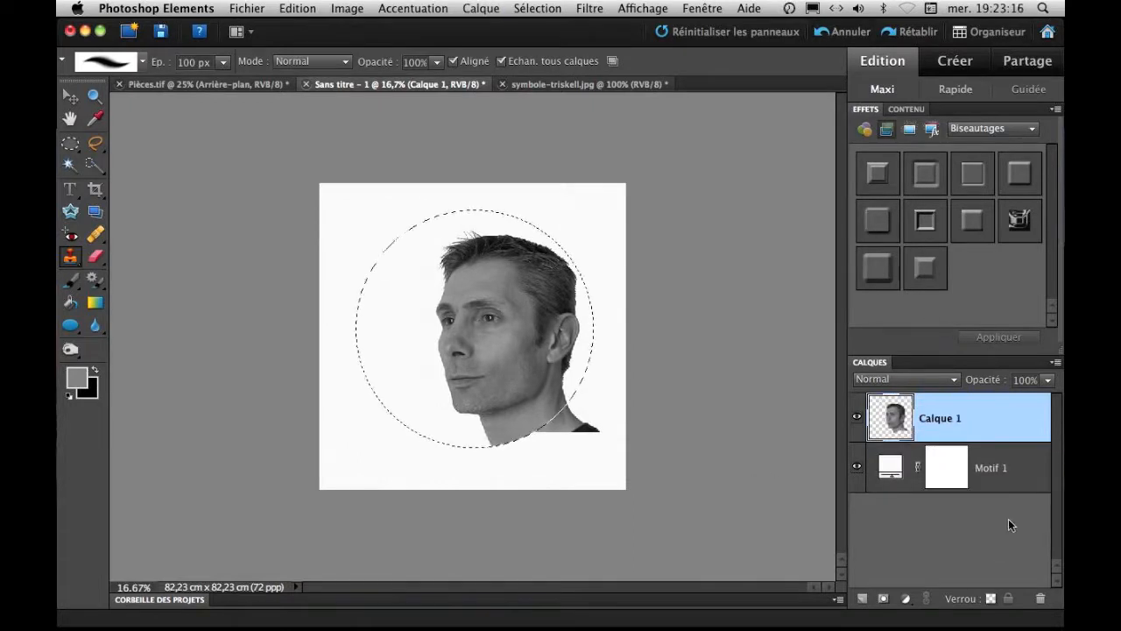
# Merge Calque 1 with the Motif 1 fill layer, and copy the circular selection onto a new layer.
pyautogui.keyDown('shift'); pyautogui.click(984, 467); pyautogui.keyUp('shift')
pyautogui.rightClick(983, 467)
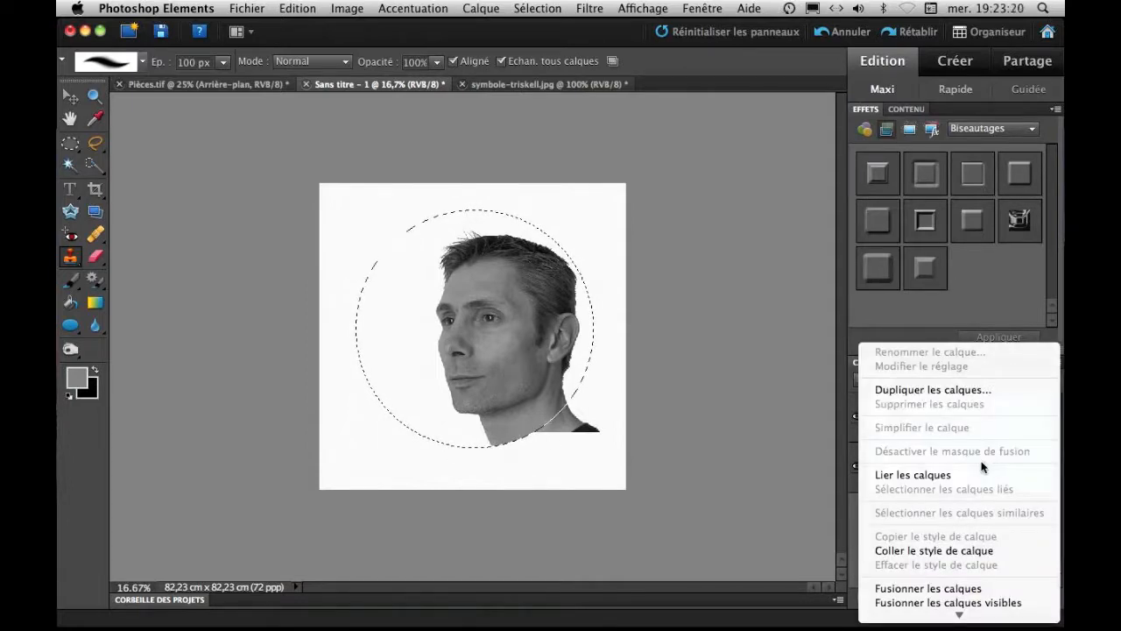
pyautogui.click(780, 468)
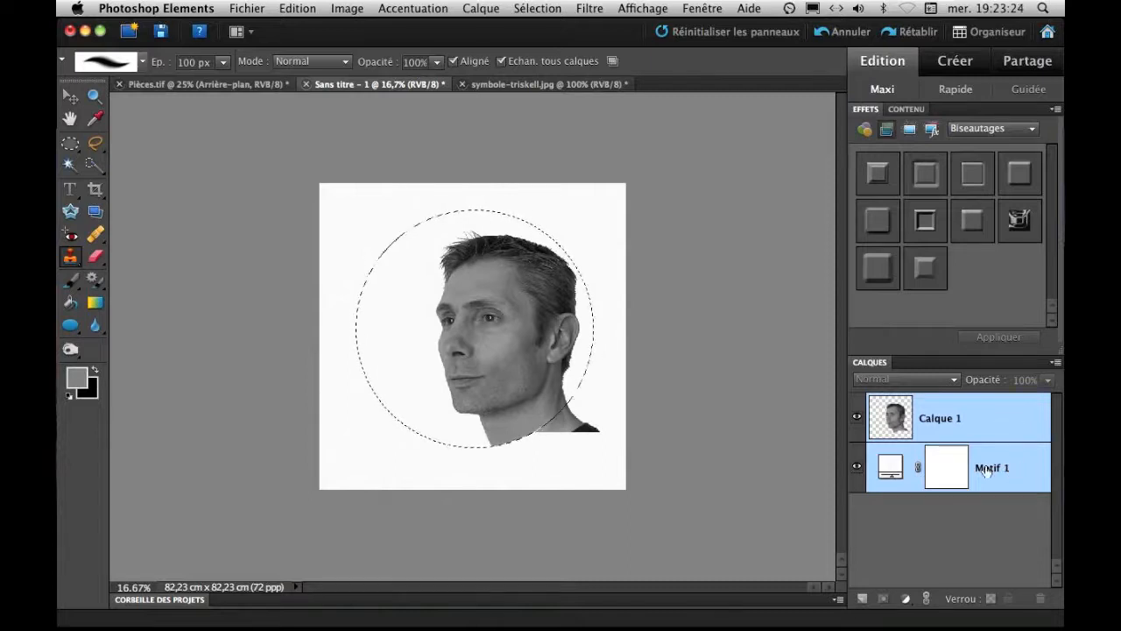
pyautogui.rightClick(986, 469)
pyautogui.click(894, 590)
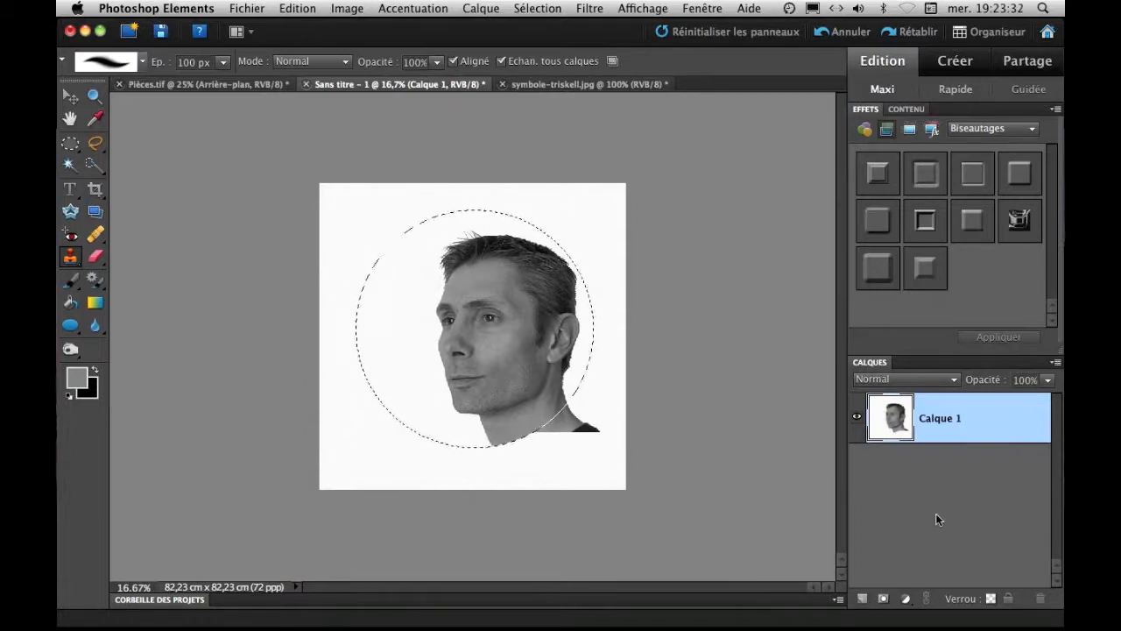
pyautogui.press('super+j')
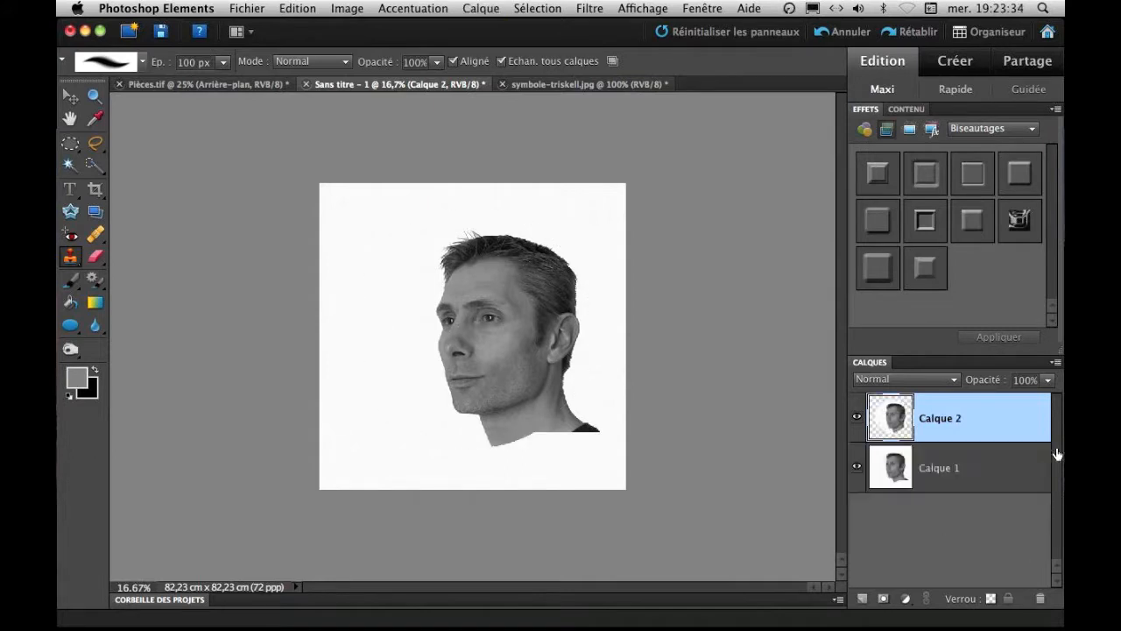
# Hide Calque 1, and apply the Estampage filter to Calque 2 with angle 135°, height 8 pixels and factor 100%.
pyautogui.click(856, 469)
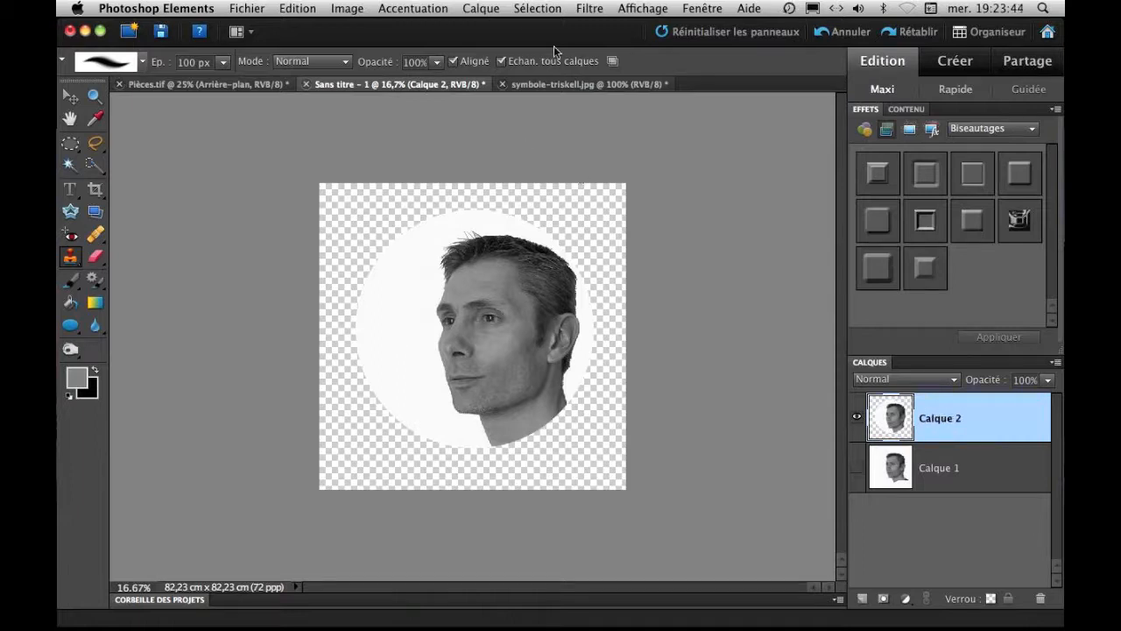
pyautogui.click(599, 9)
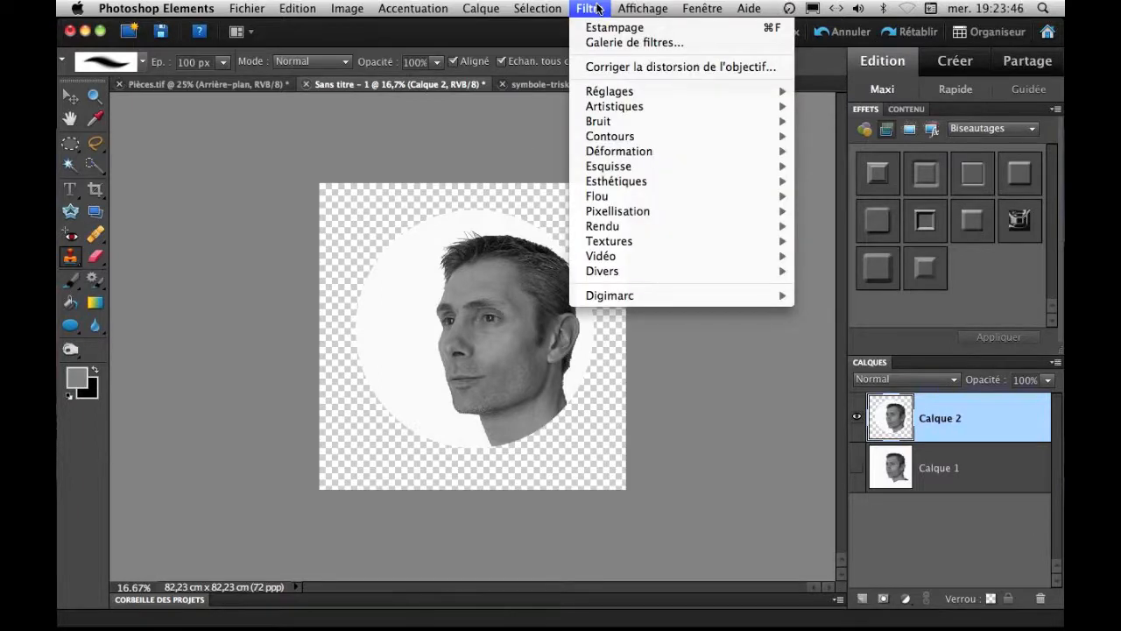
pyautogui.moveTo(609, 184)
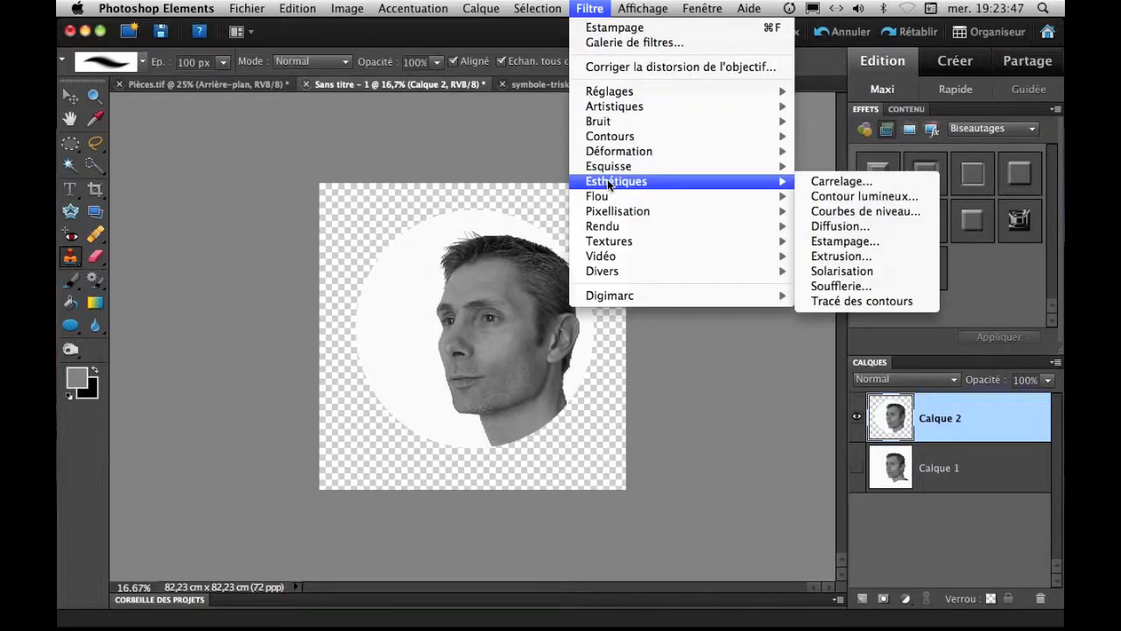
pyautogui.click(840, 242)
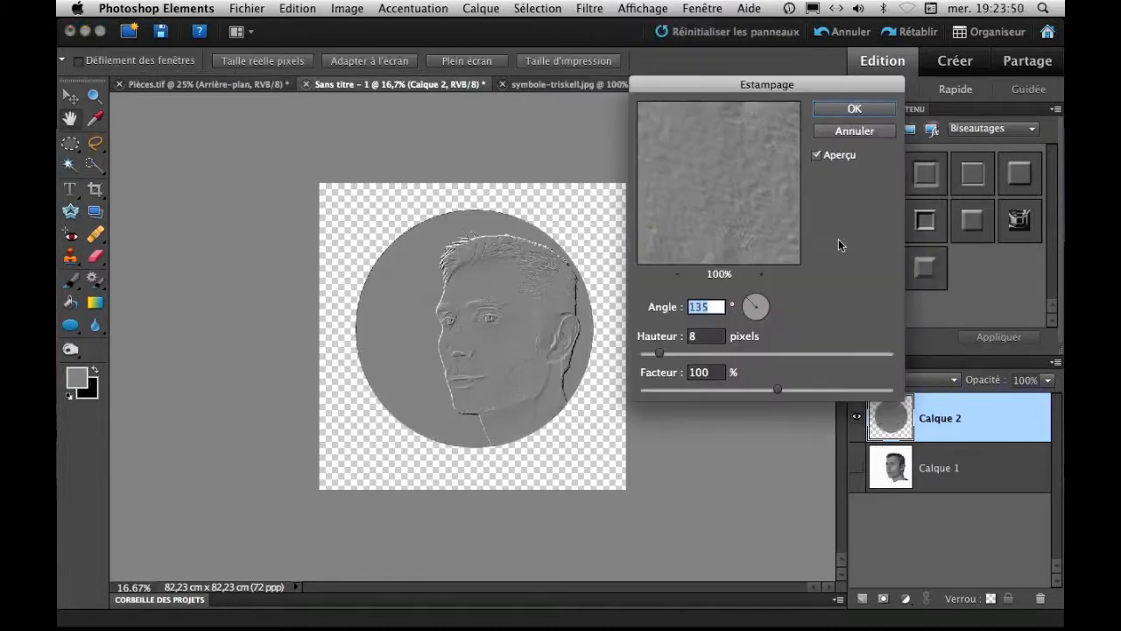
pyautogui.press('super+plus')
pyautogui.press('super+plus')
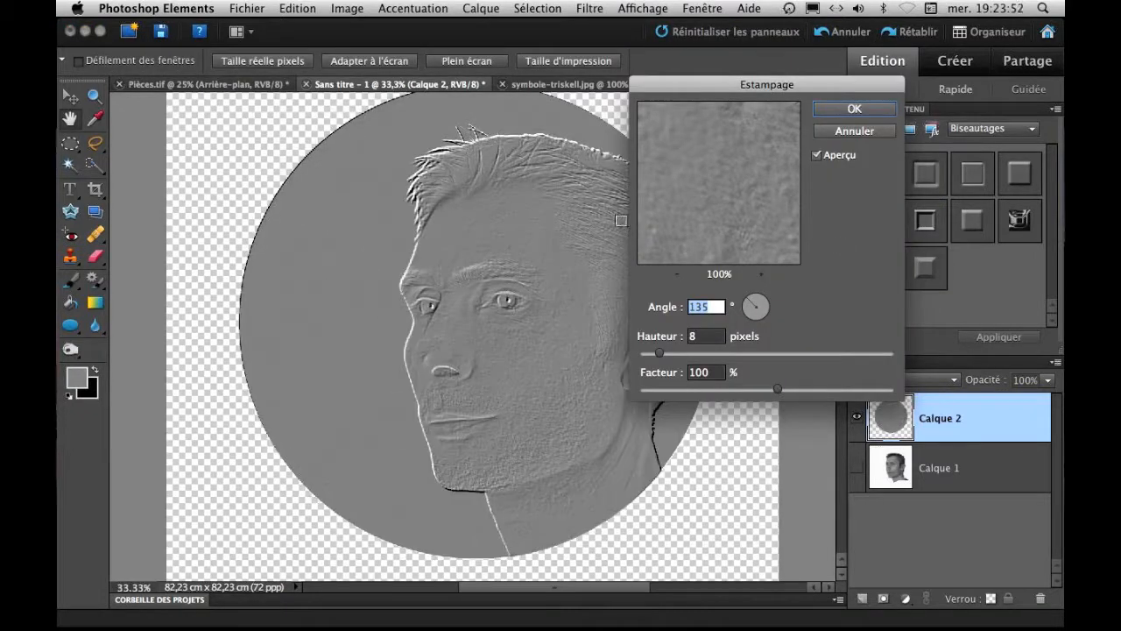
pyautogui.moveTo(660, 354)
pyautogui.mouseDown()
pyautogui.moveTo(637, 355)
pyautogui.moveTo(657, 354)
pyautogui.mouseUp()
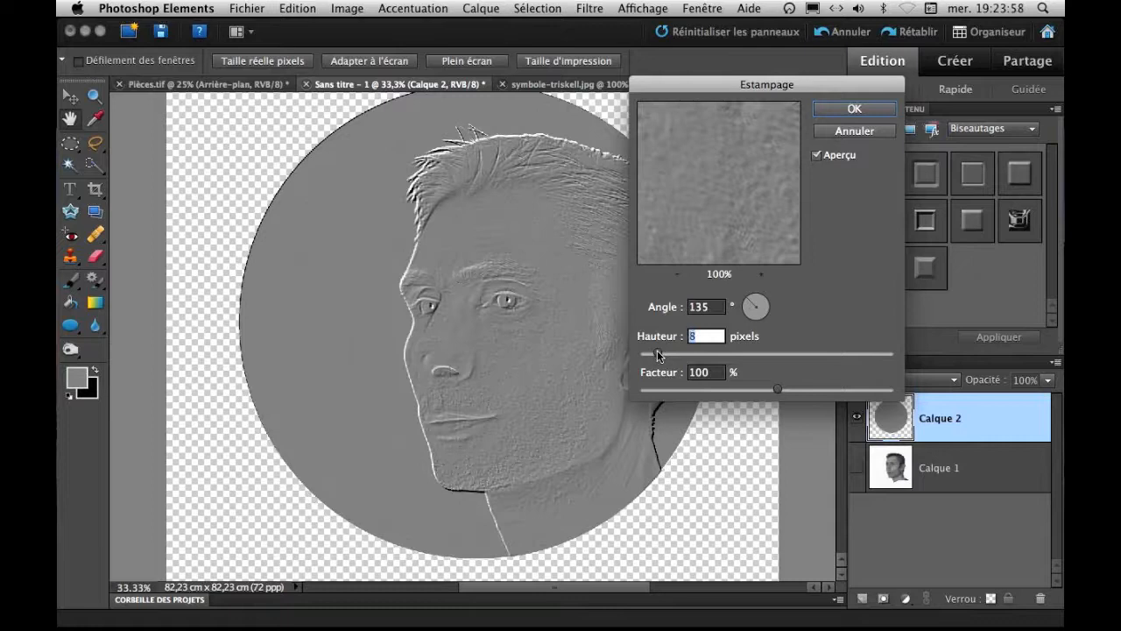
pyautogui.click(850, 109)
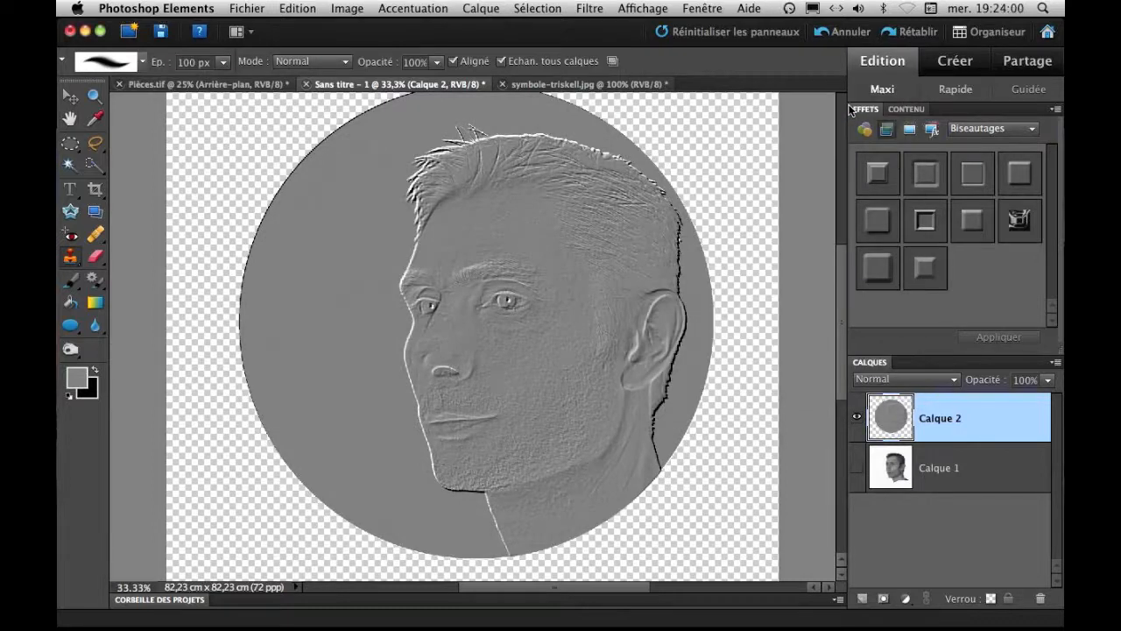
# Rename the embossed circle layer Calque 2 as Gravure.
pyautogui.press('super+minus')
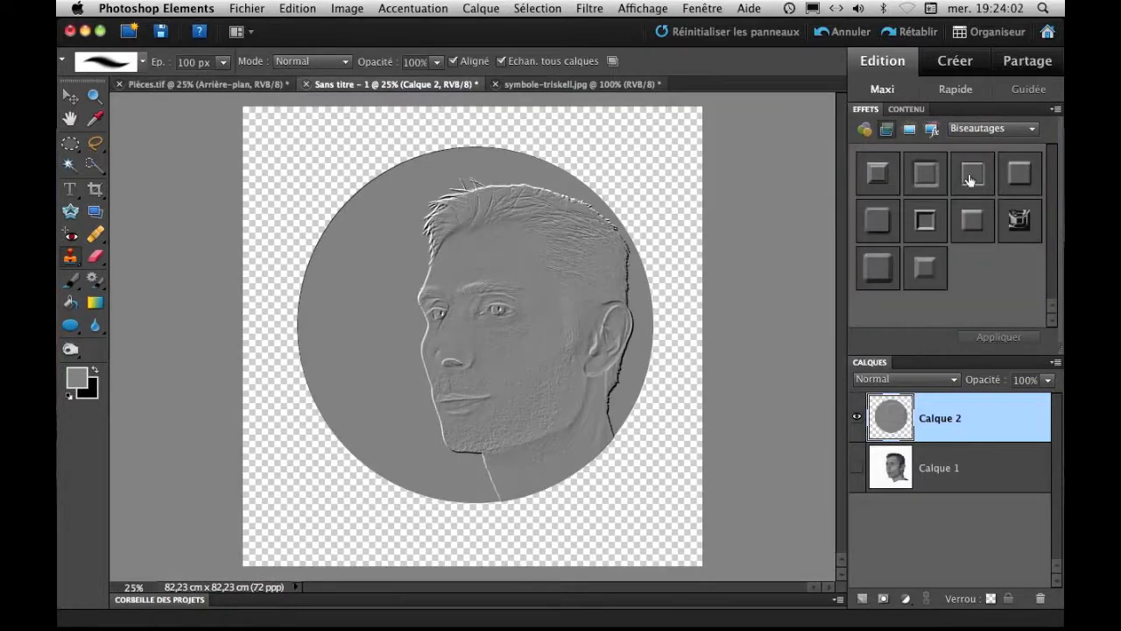
pyautogui.doubleClick(944, 420)
pyautogui.write('Gravure')
pyautogui.press('Return')
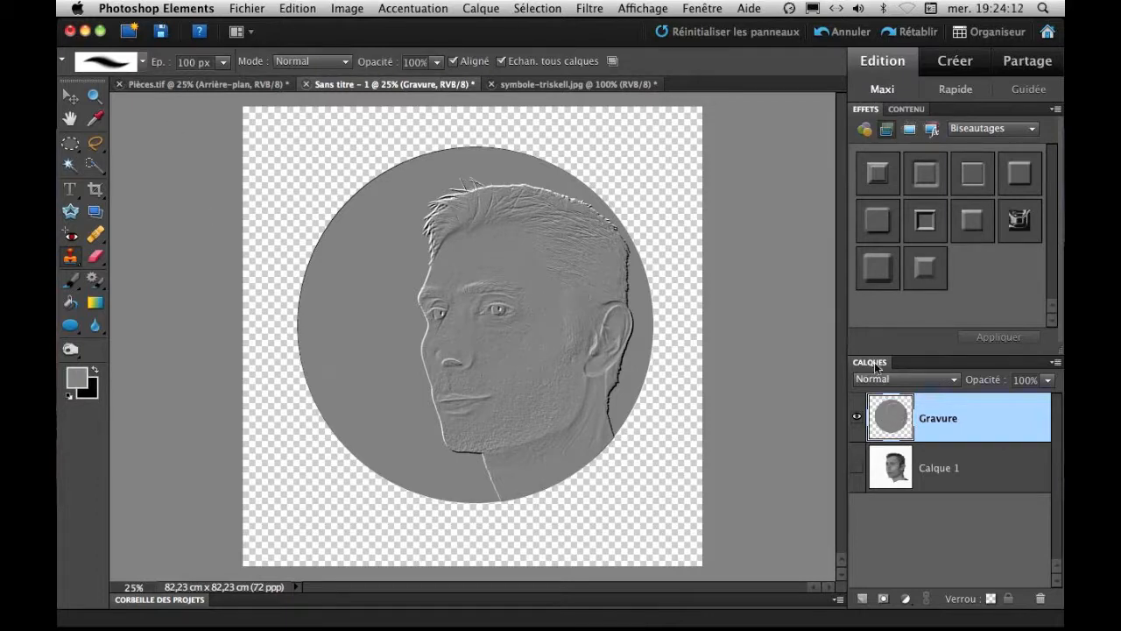
# Check the finished coin in Pièces.tif for reference, and add a new empty layer above Gravure in the untitled document.
pyautogui.click(247, 85)
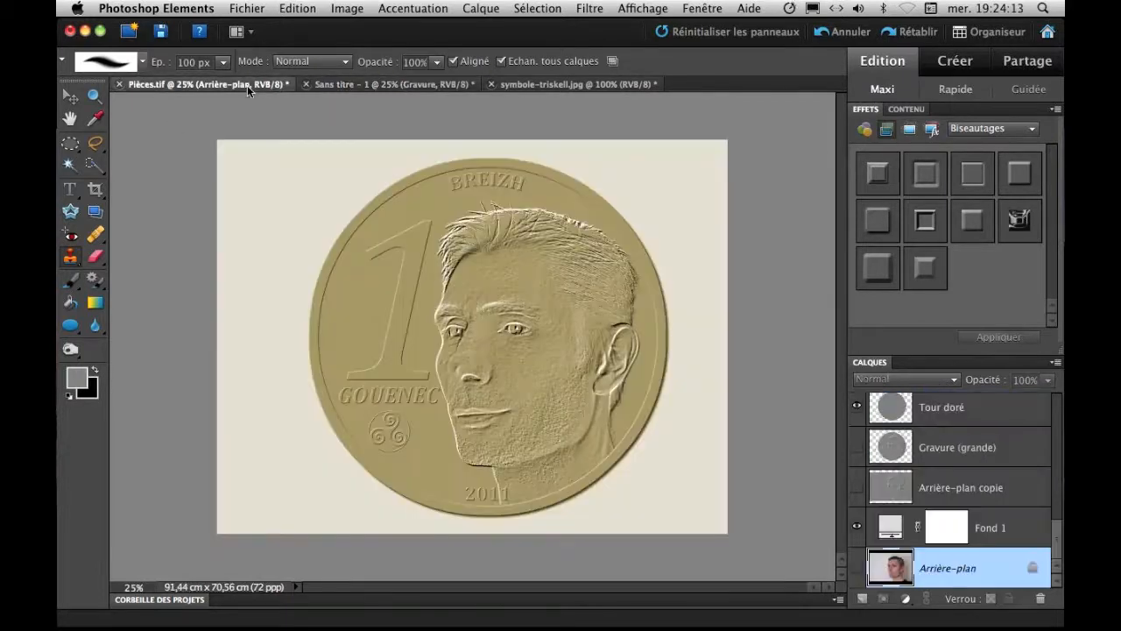
pyautogui.click(347, 83)
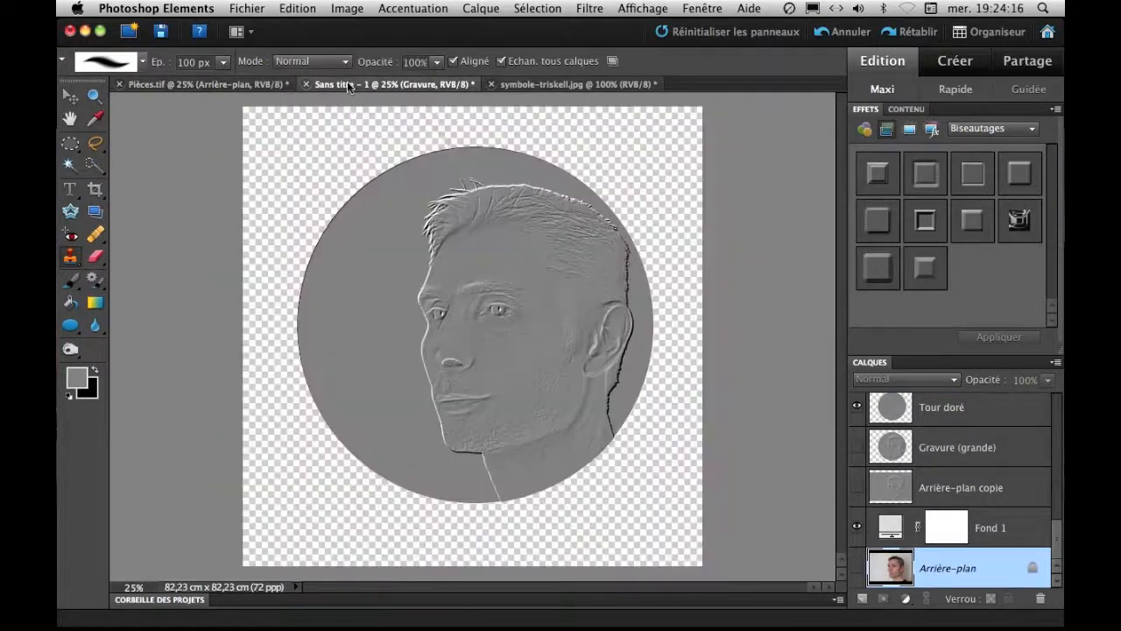
pyautogui.click(860, 600)
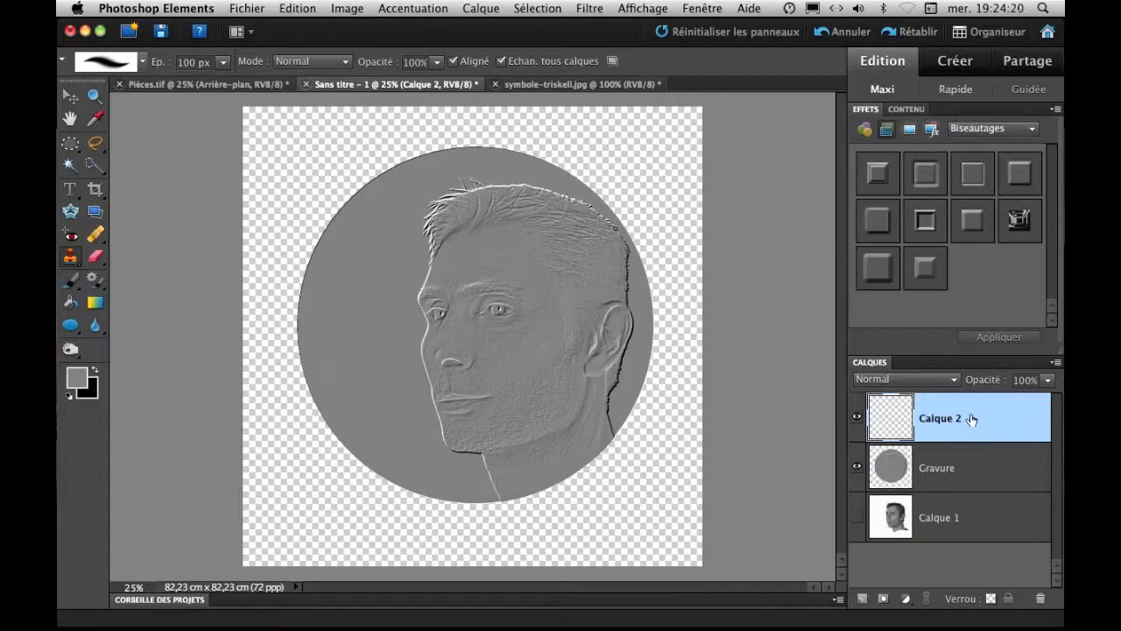
# Move the empty layer Calque 2 below Gravure, and select Gravure's circle by inverting a Magic Wand selection of the transparent surroundings.
pyautogui.moveTo(970, 418); pyautogui.dragTo(970, 492)
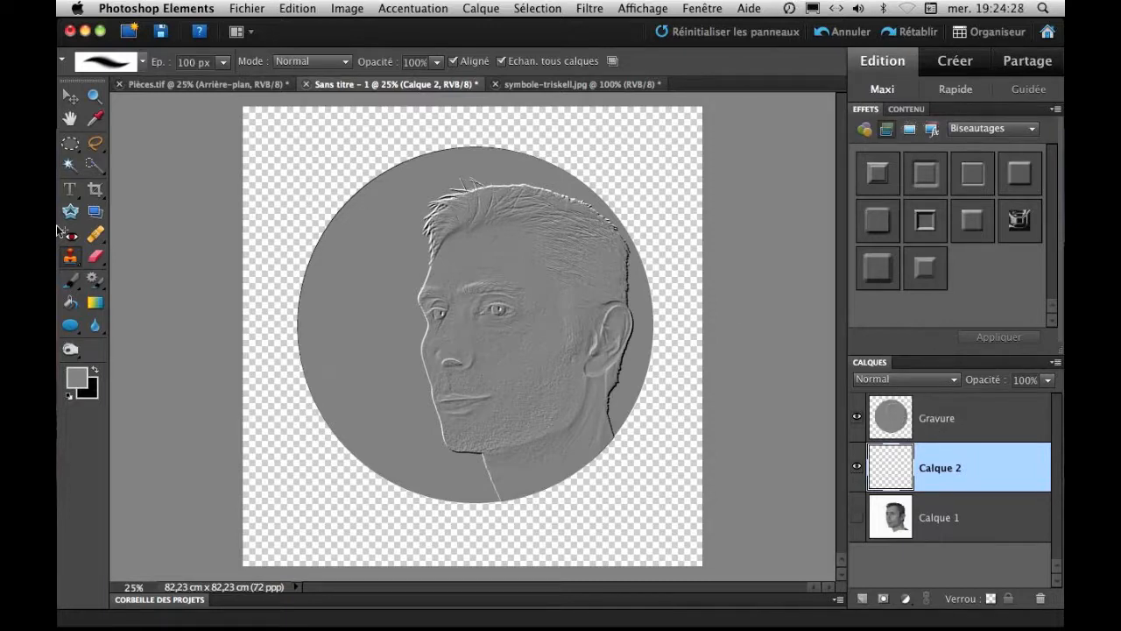
pyautogui.click(74, 168)
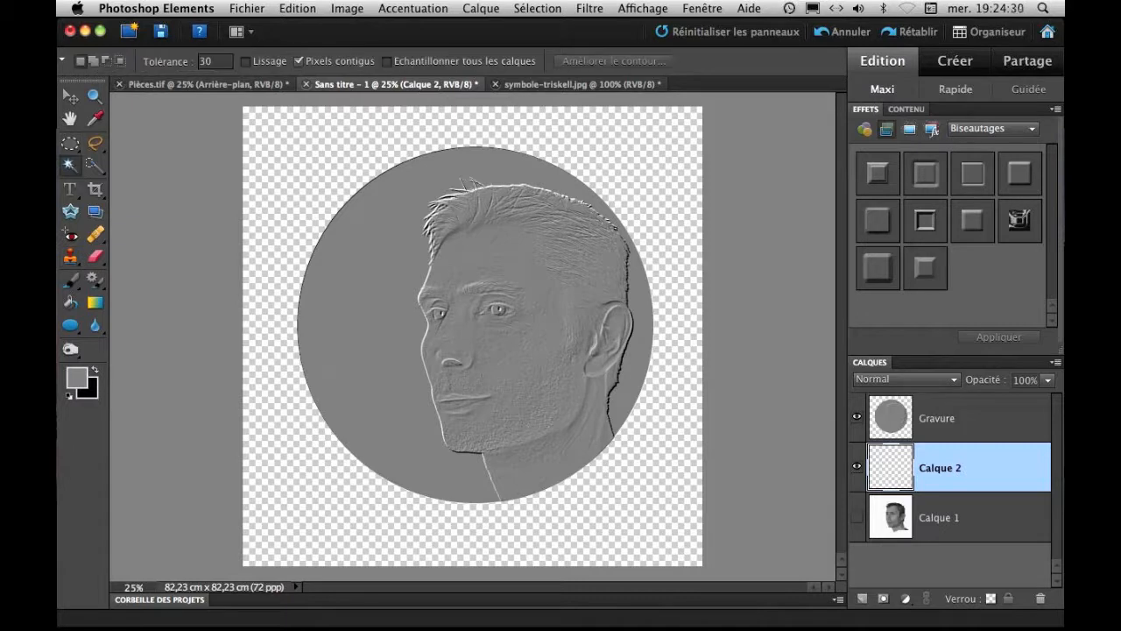
pyautogui.click(295, 160)
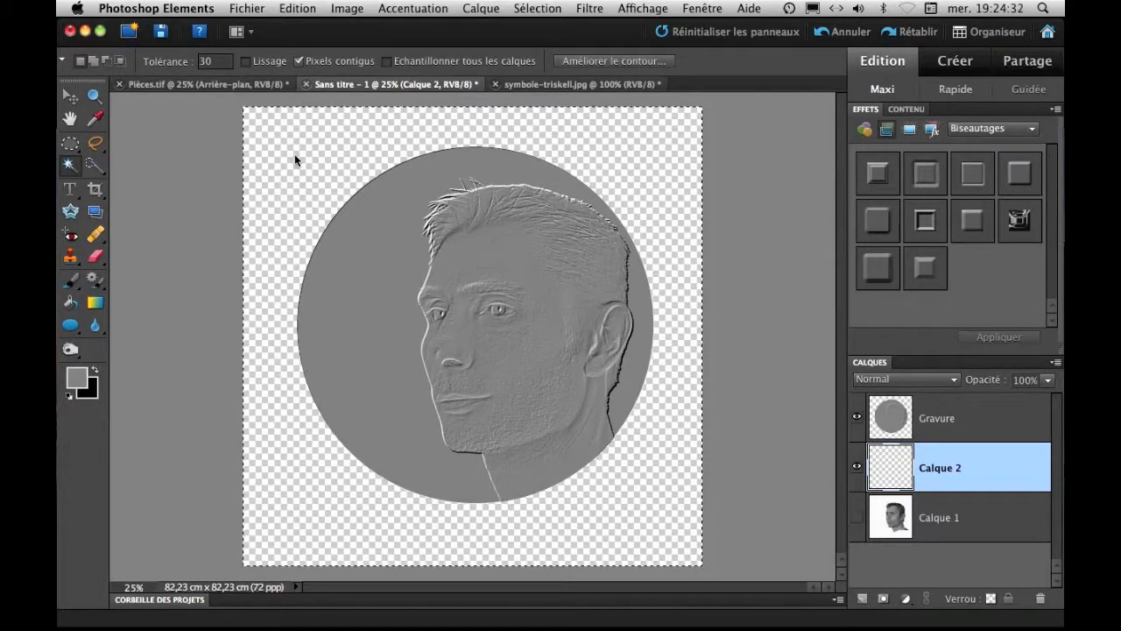
pyautogui.click(960, 422)
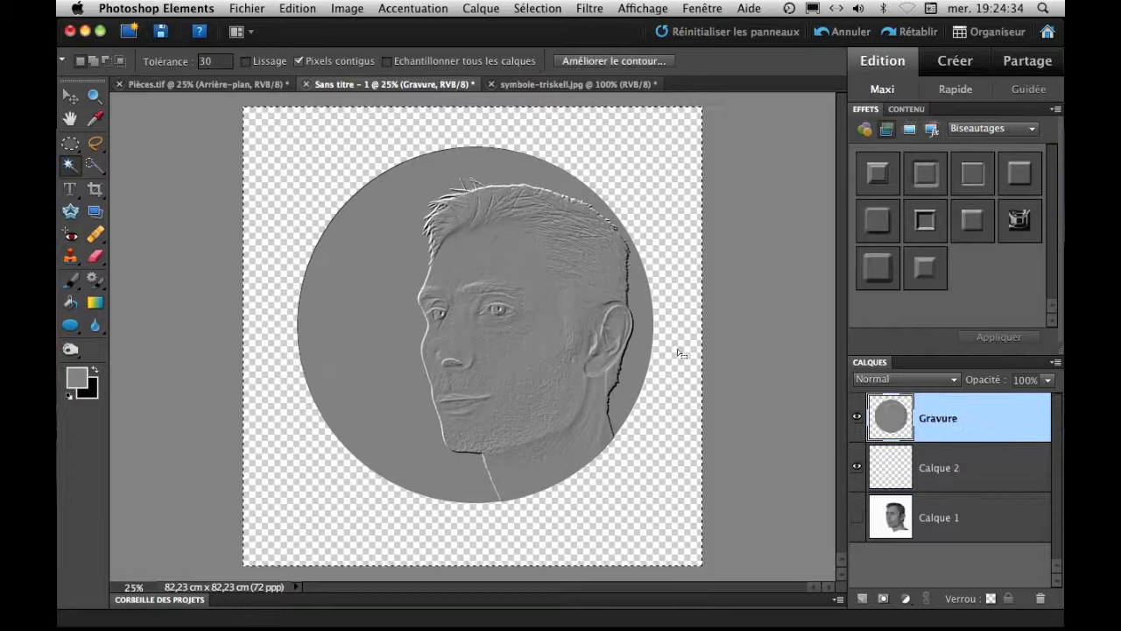
pyautogui.click(335, 155)
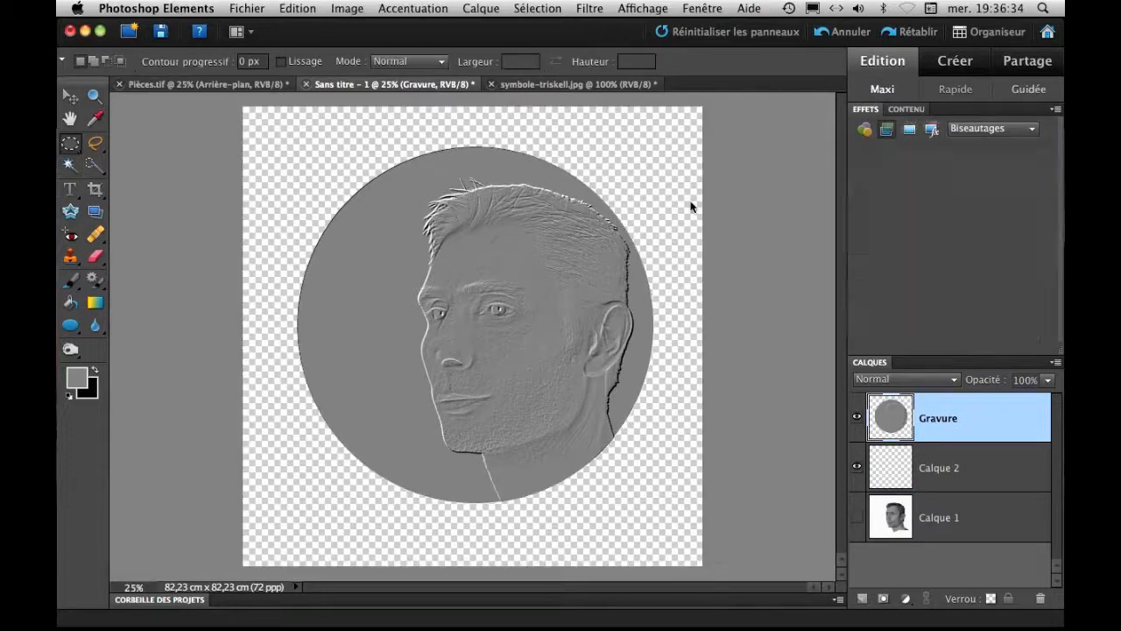
pyautogui.click(551, 8)
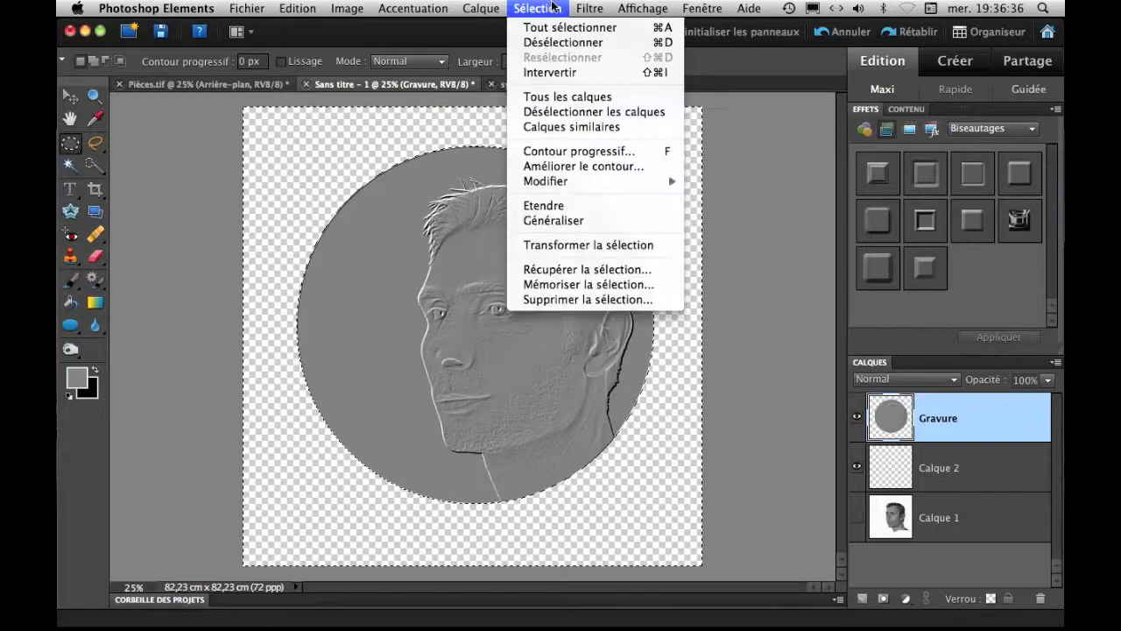
pyautogui.click(564, 73)
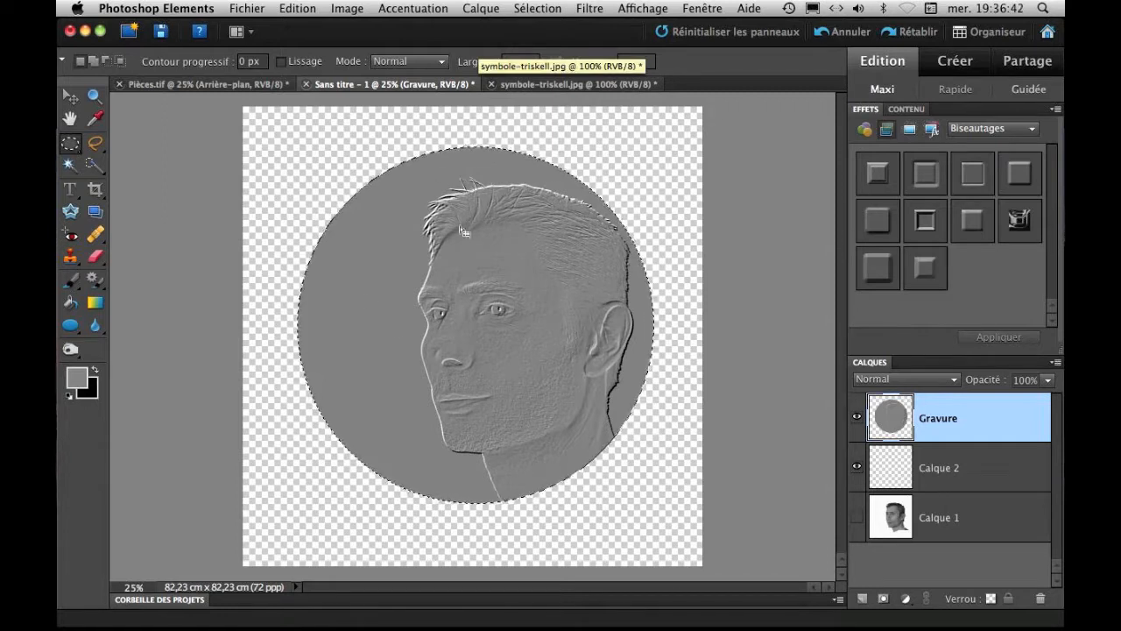
# Stroke the circular selection on Calque 2 with a 50 px Extérieur contour in the coin's grey, Normal mode, 100% opacity.
pyautogui.click(952, 474)
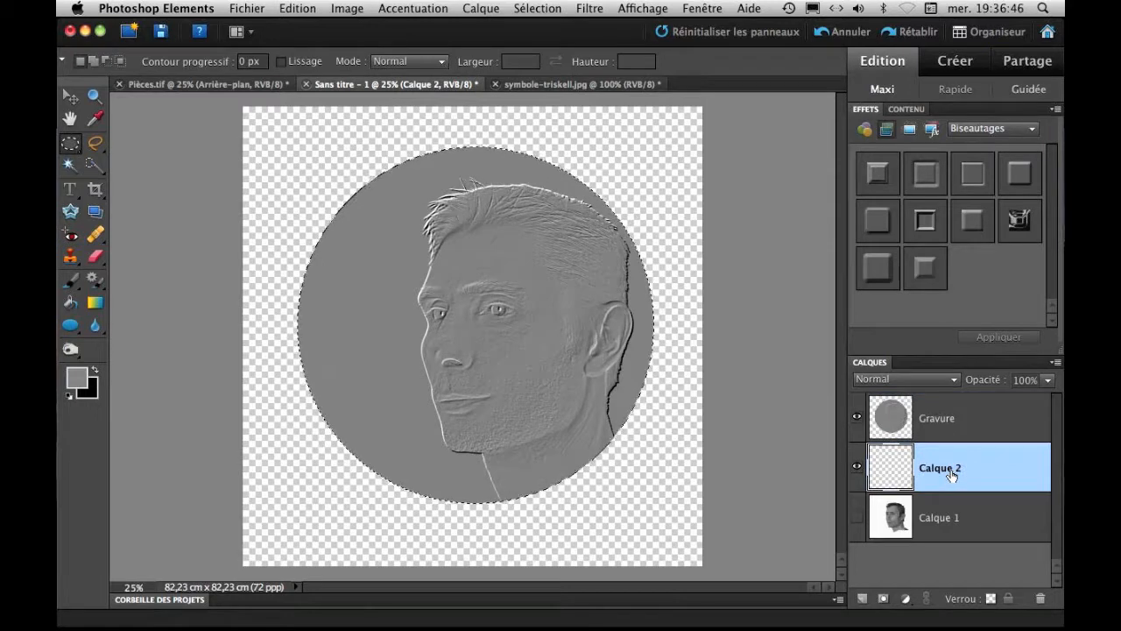
pyautogui.rightClick(449, 282)
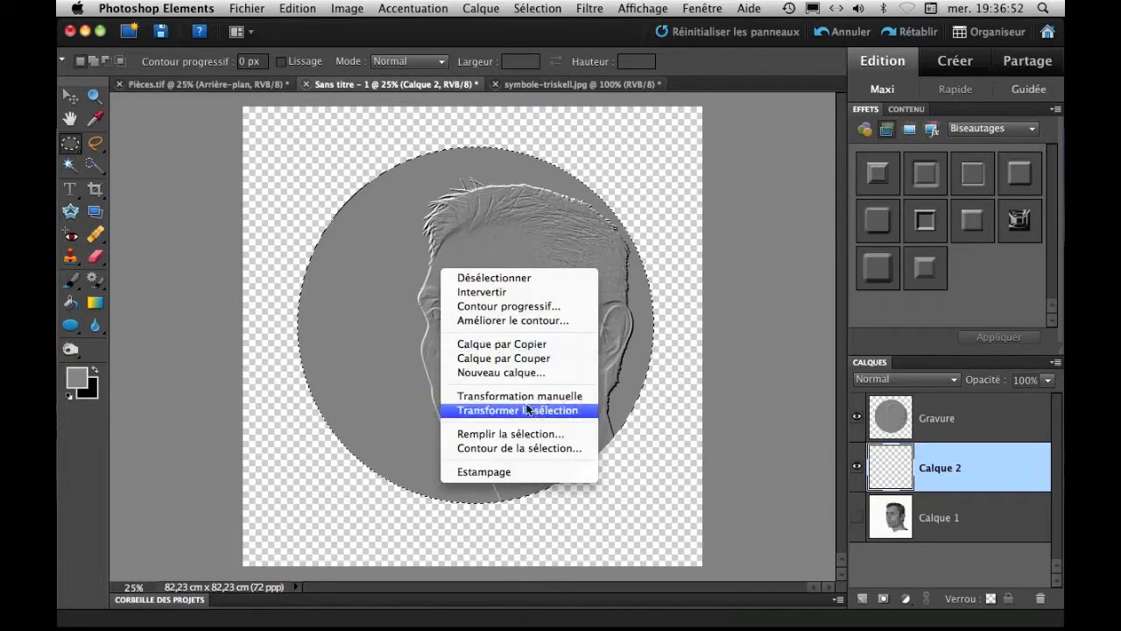
pyautogui.click(570, 448)
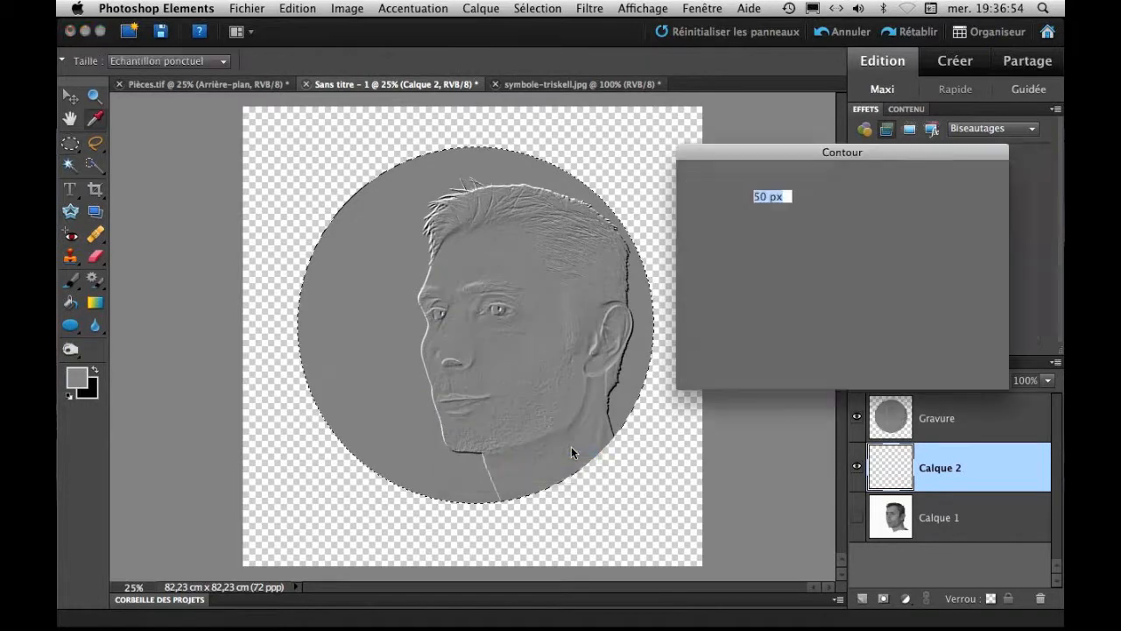
pyautogui.moveTo(770, 197); pyautogui.dragTo(755, 197)
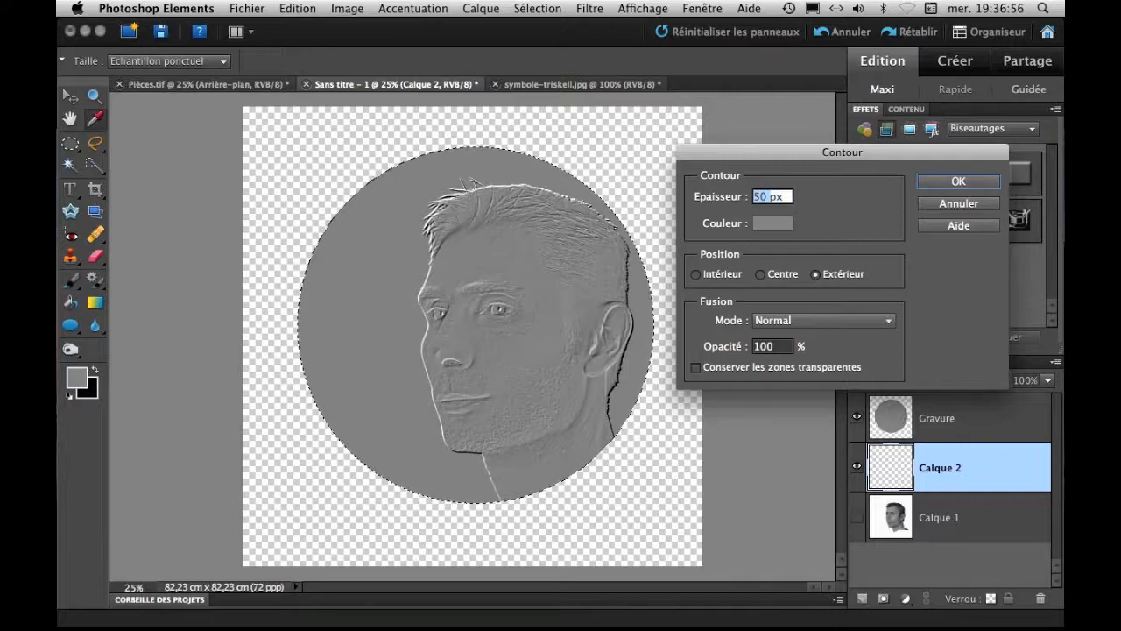
pyautogui.click(759, 221)
pyautogui.click(317, 266)
pyautogui.press('Return')
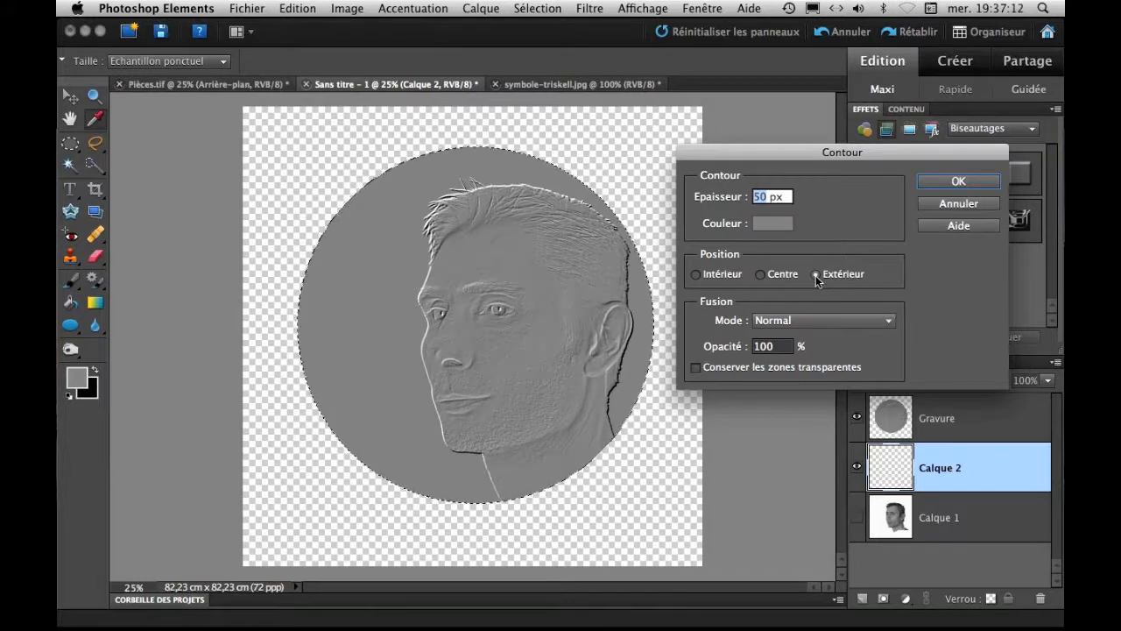
pyautogui.click(945, 183)
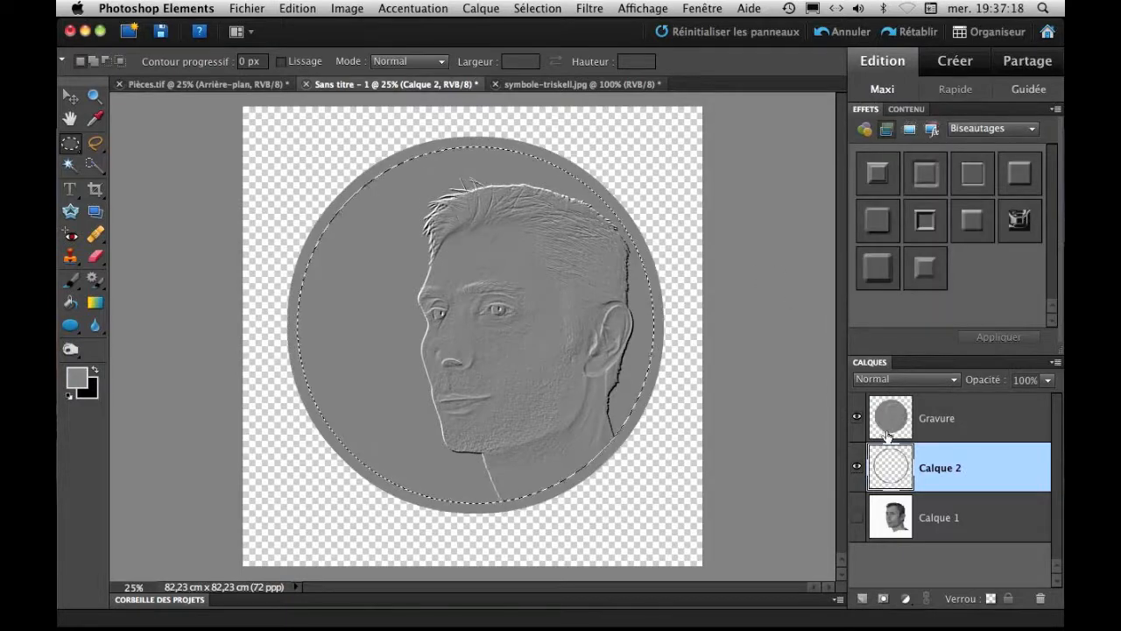
# Rename the ring layer Calque 2 as Bordure, and clear the circular selection.
pyautogui.doubleClick(938, 468)
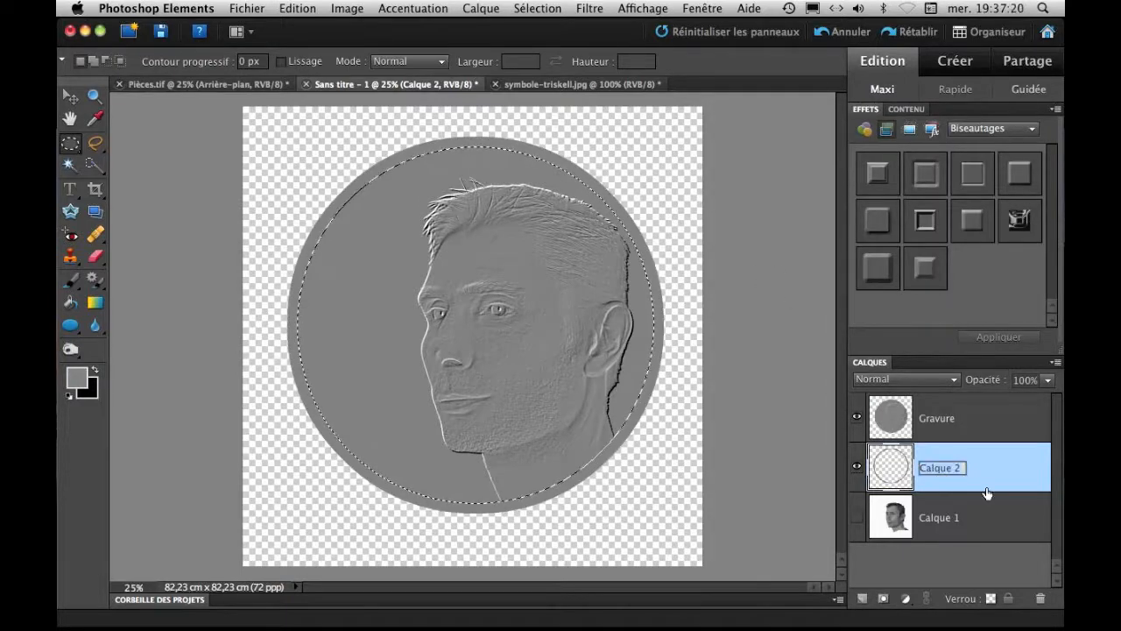
pyautogui.write('Bordure')
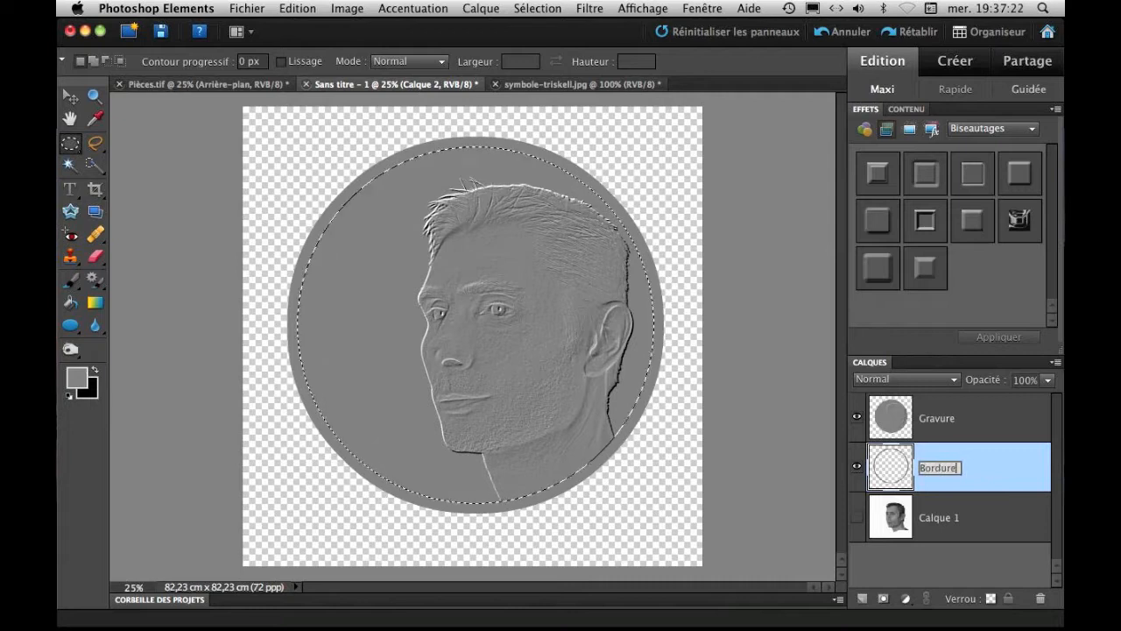
pyautogui.click(988, 505)
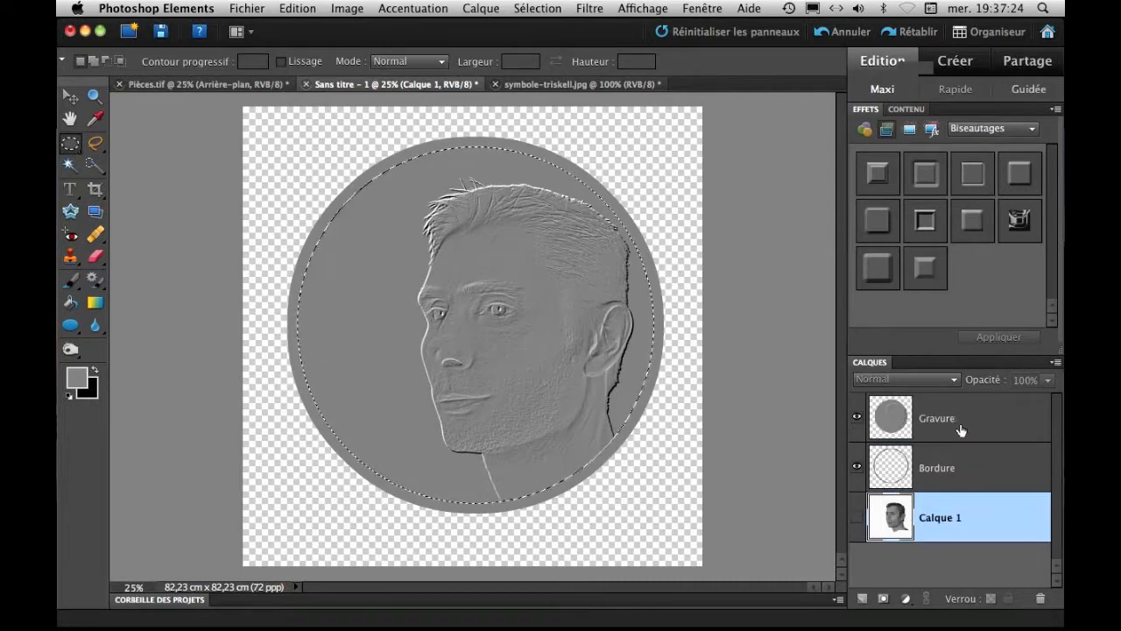
pyautogui.press('super+d')
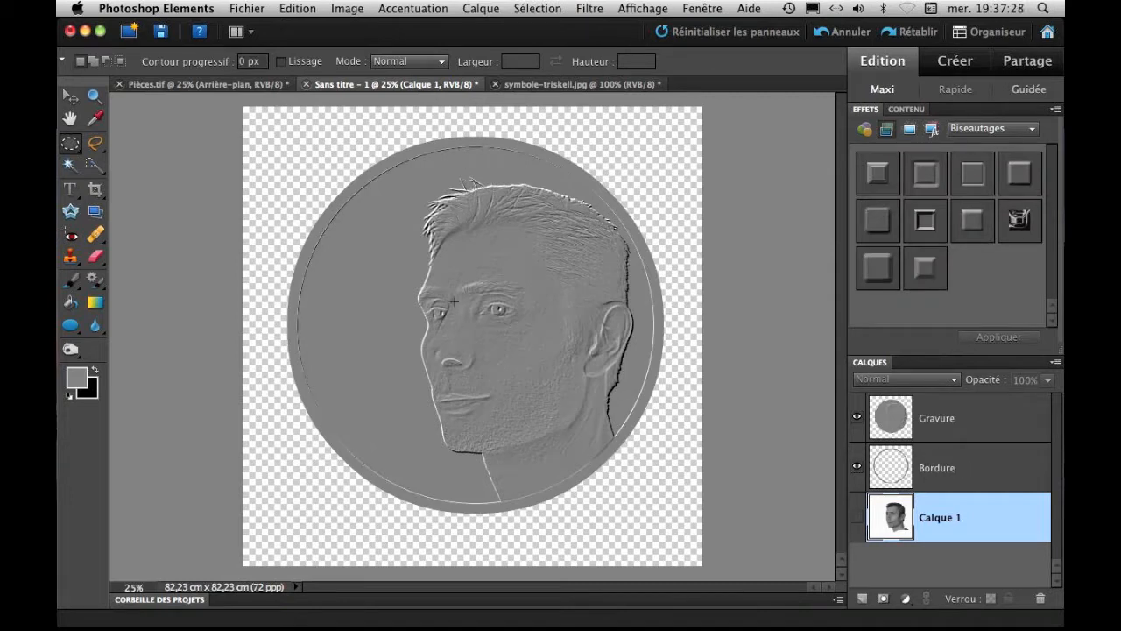
pyautogui.press('super+plus')
pyautogui.press('super+plus')
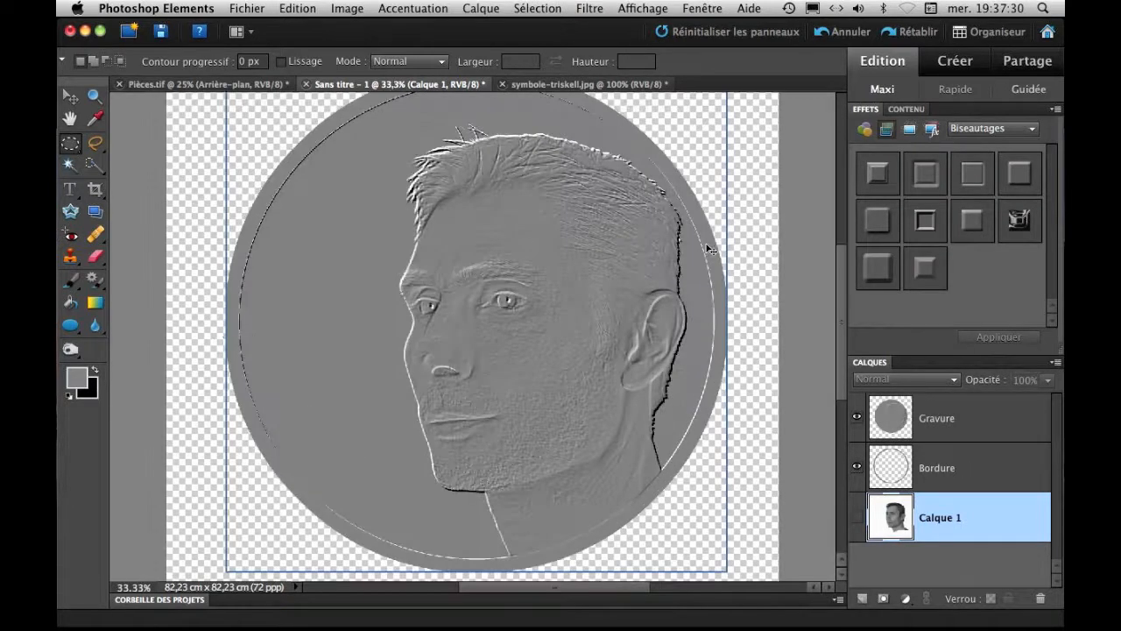
pyautogui.moveTo(585, 214); pyautogui.dragTo(486, 342)
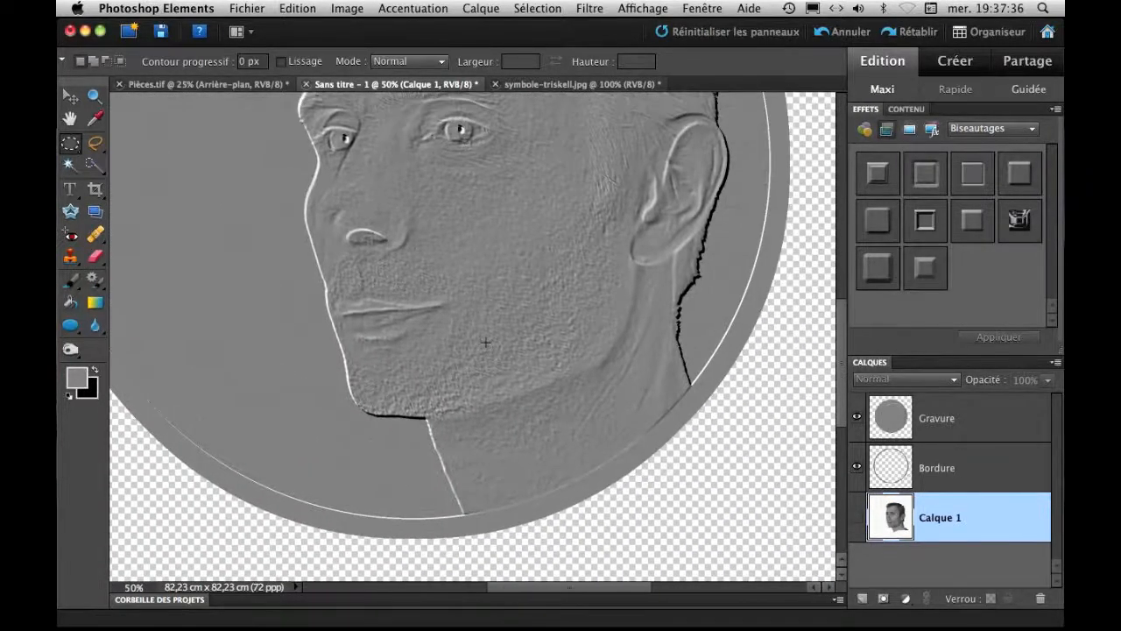
pyautogui.press('super+minus')
pyautogui.press('super+minus')
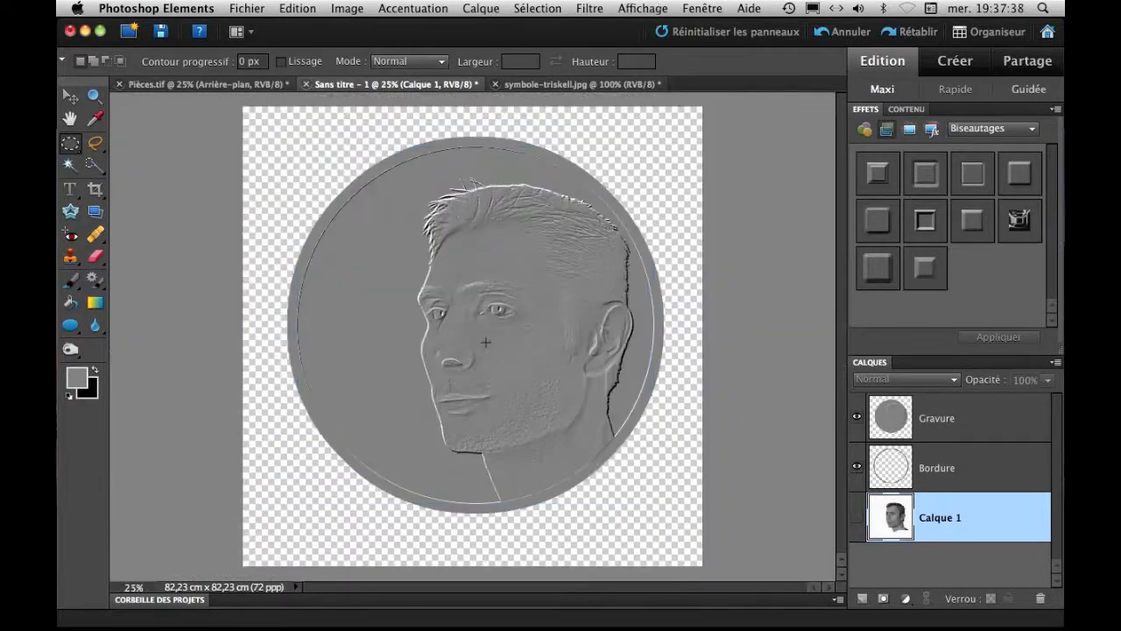
# Add a Teinte/Saturation adjustment layer above Gravure, and move its settings clear of the layer list.
pyautogui.click(958, 456)
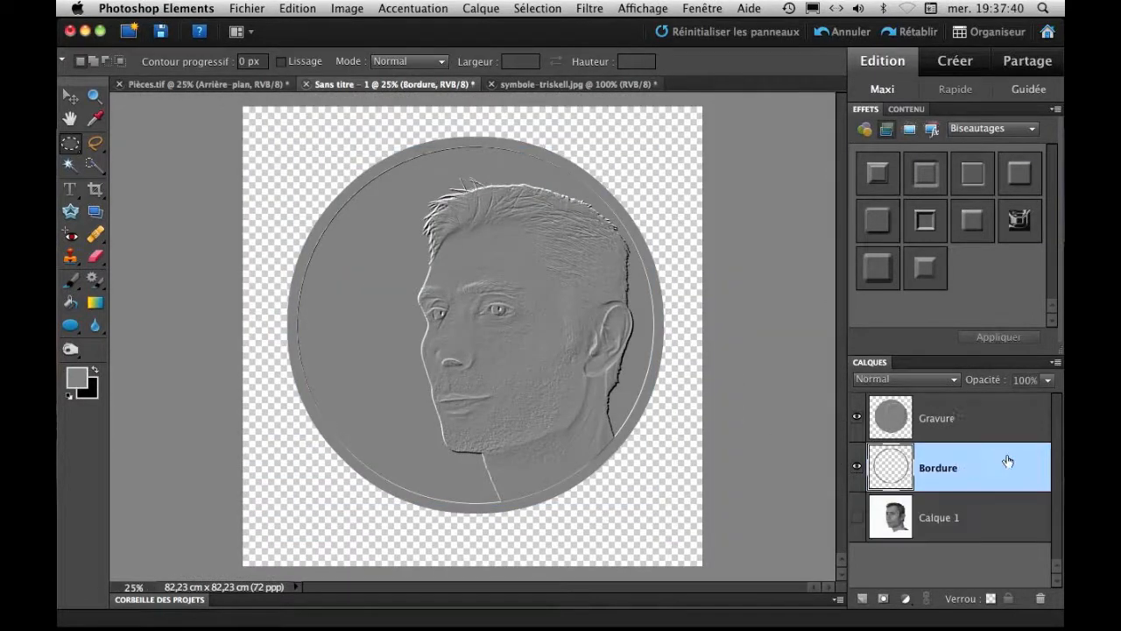
pyautogui.click(964, 418)
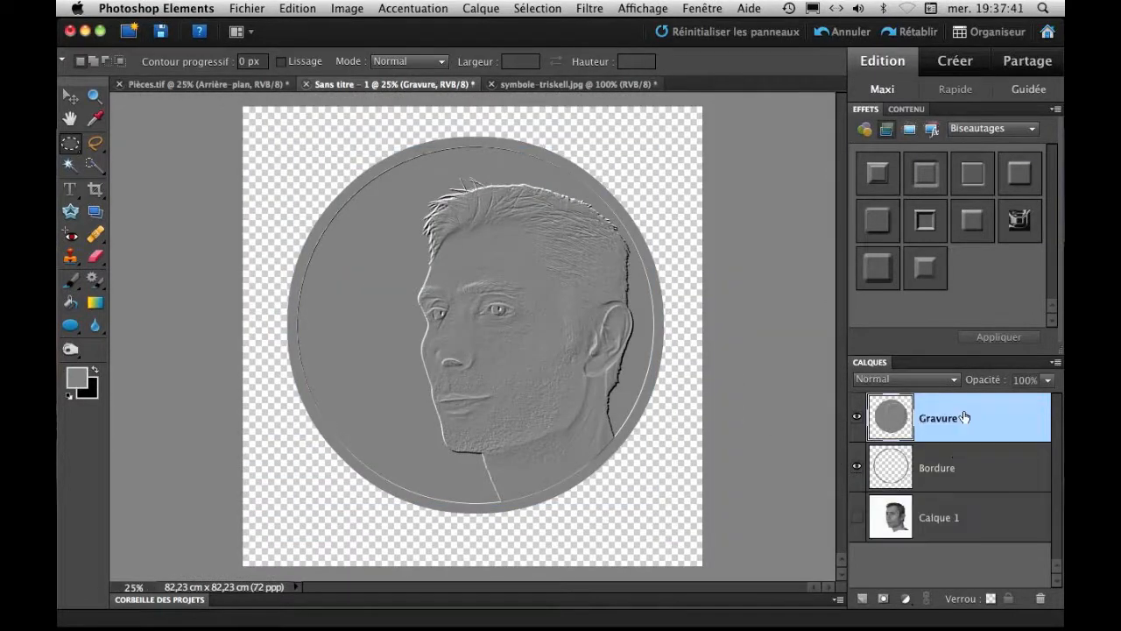
pyautogui.click(906, 599)
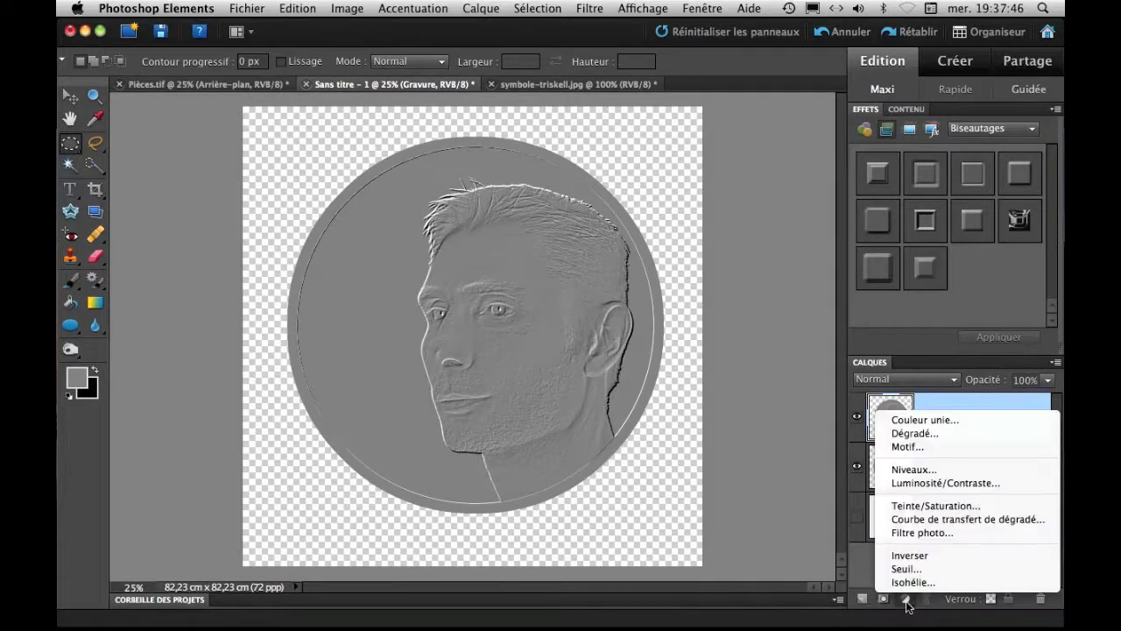
pyautogui.click(944, 504)
pyautogui.moveTo(1035, 186); pyautogui.dragTo(790, 85)
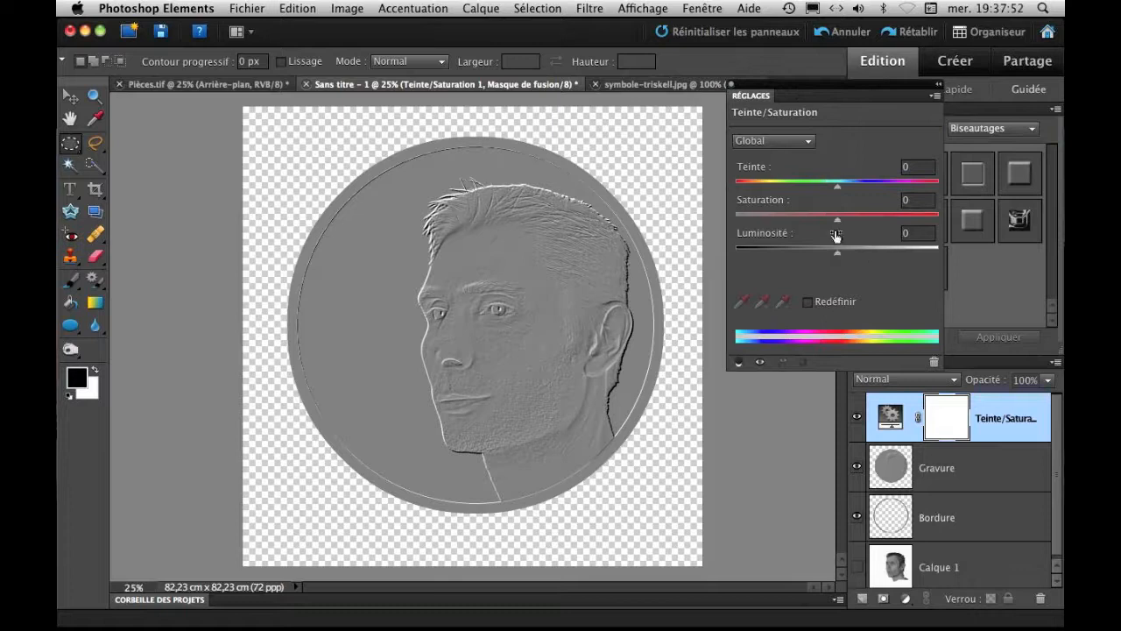
# Colour the coin gold using Redéfinir with Teinte 45 and Saturation 24, and compare it with the adjustment layer hidden and shown.
pyautogui.moveTo(837, 220); pyautogui.dragTo(804, 217)
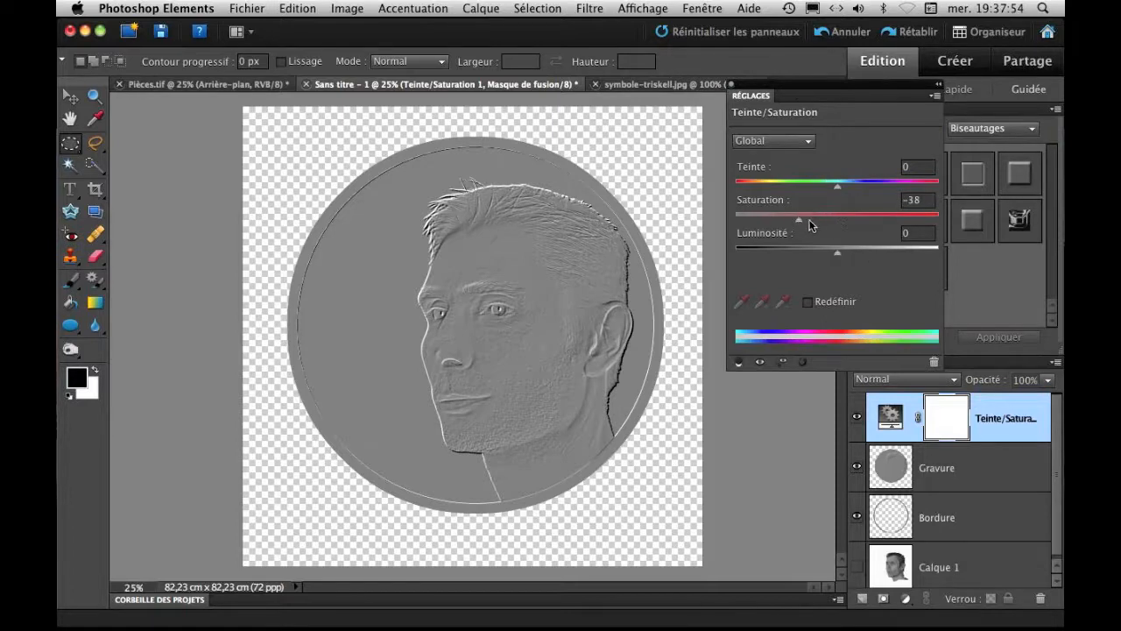
pyautogui.click(808, 303)
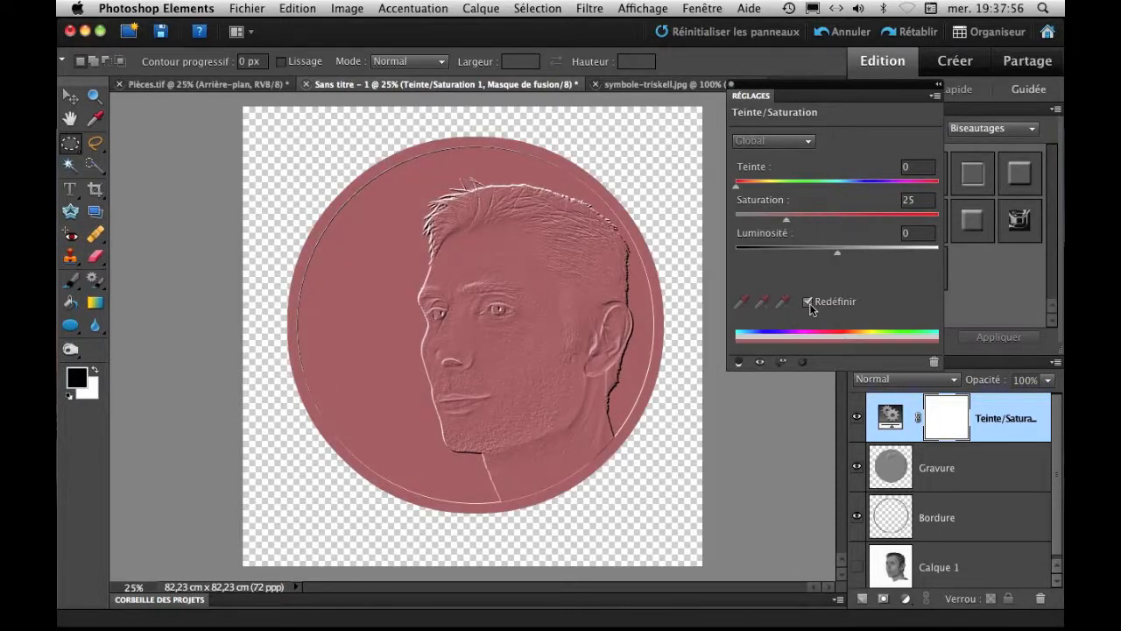
pyautogui.moveTo(785, 220); pyautogui.dragTo(764, 219)
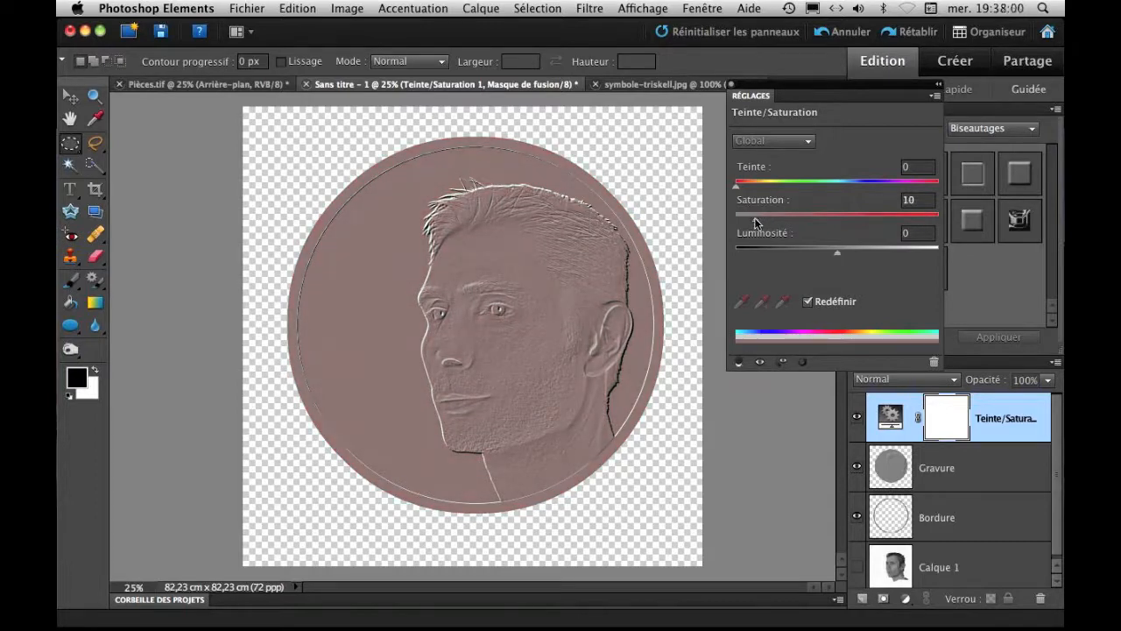
pyautogui.moveTo(734, 185); pyautogui.dragTo(762, 190)
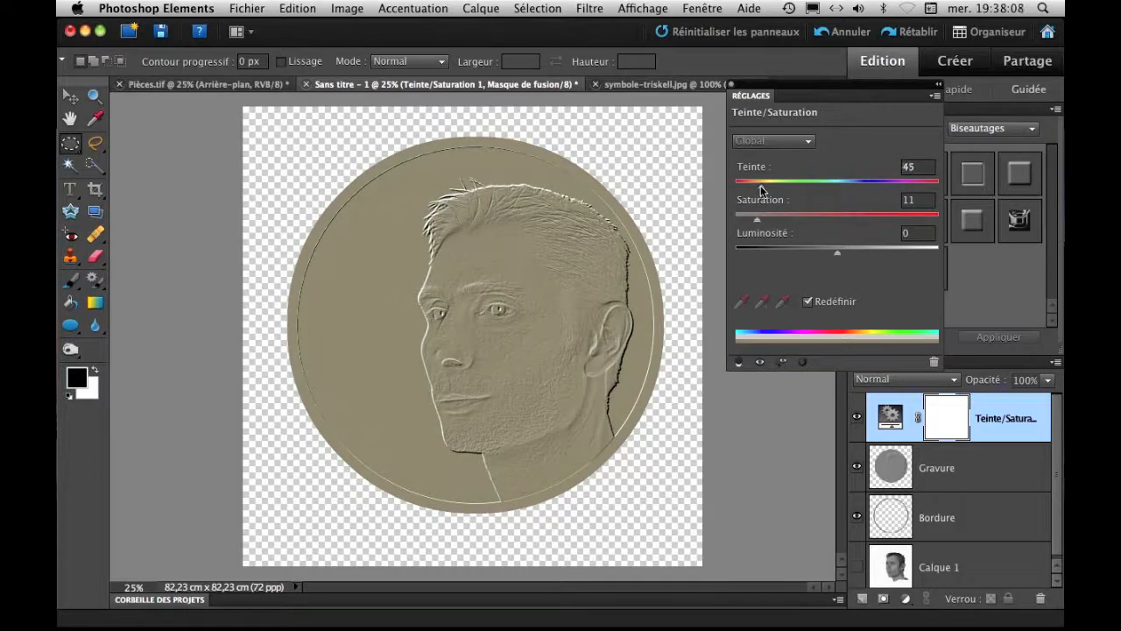
pyautogui.moveTo(756, 221); pyautogui.dragTo(761, 189)
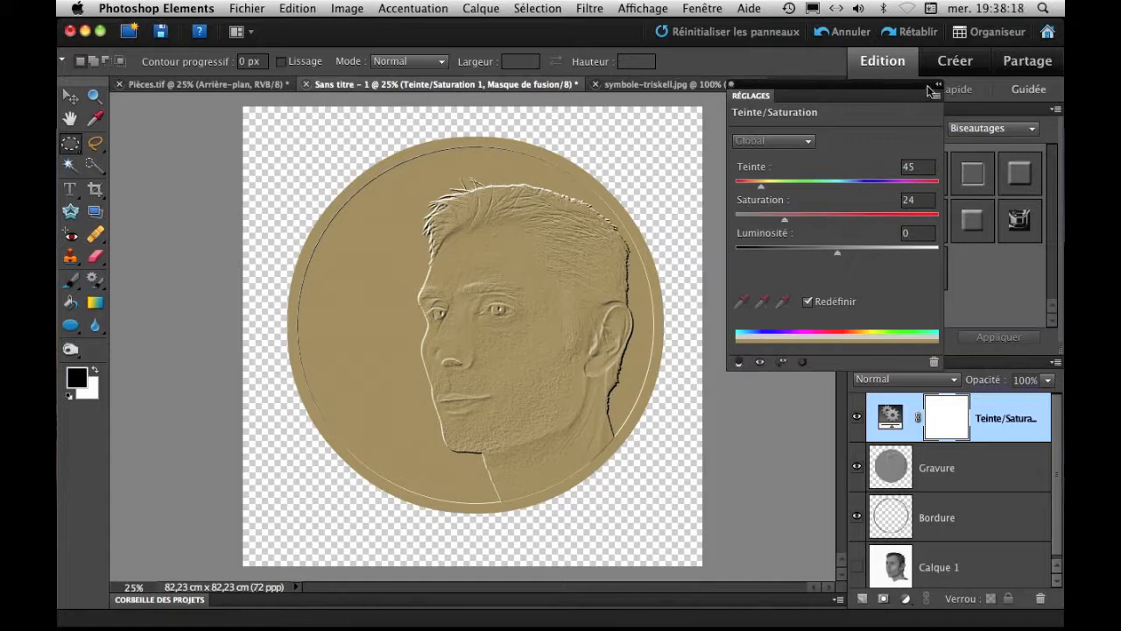
pyautogui.click(733, 84)
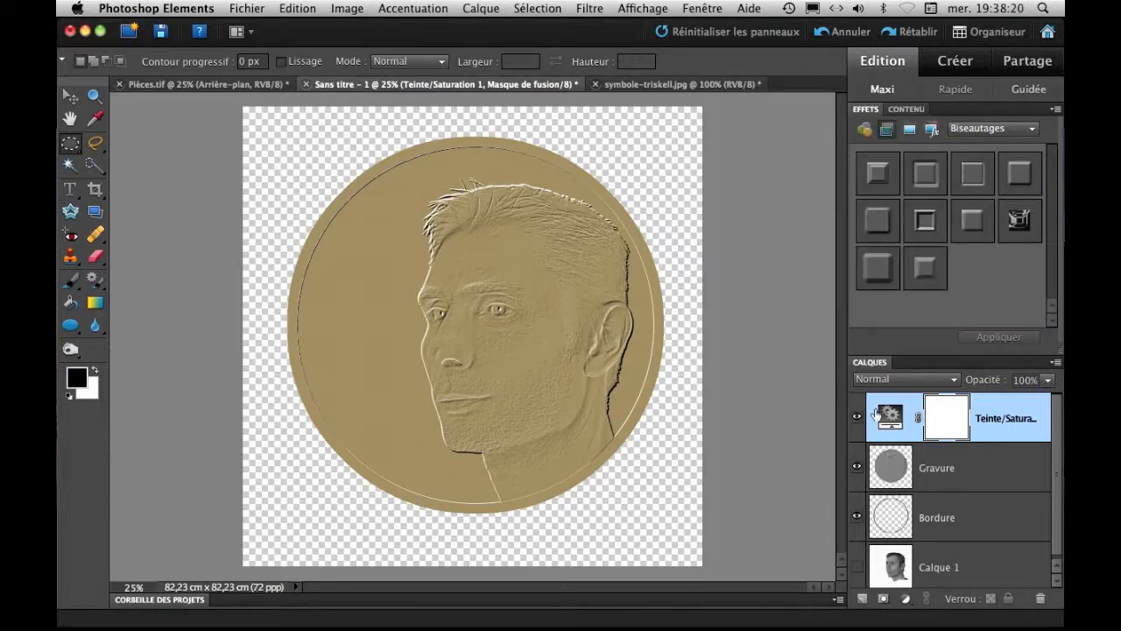
pyautogui.click(857, 423)
pyautogui.click(856, 423)
pyautogui.doubleClick(890, 418)
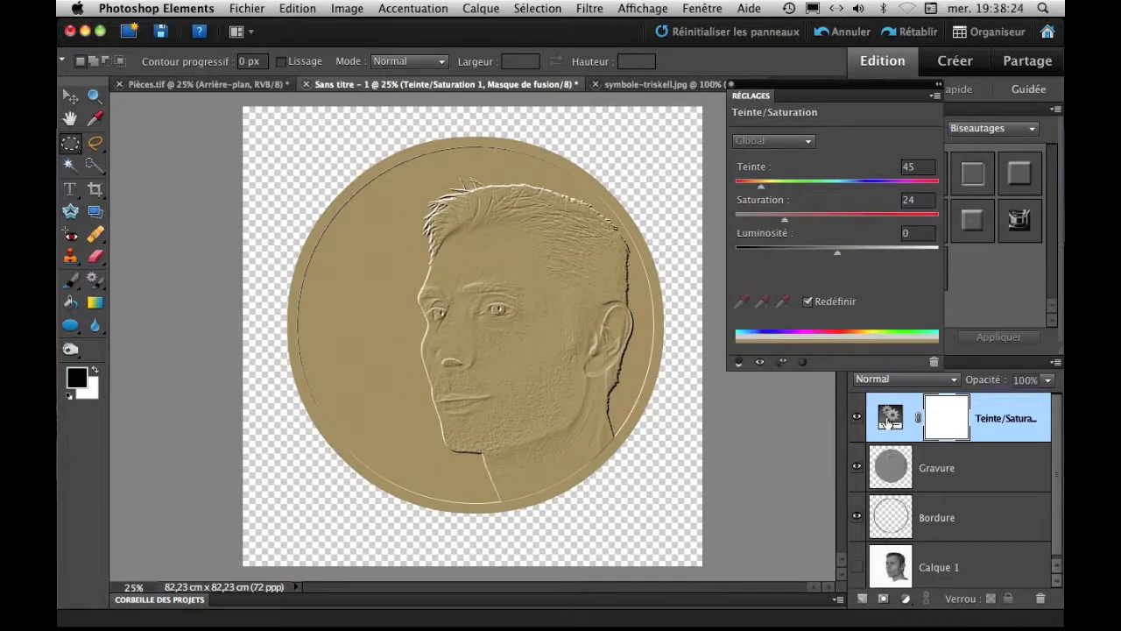
pyautogui.click(733, 84)
# Add the text "1" on the coin in front of the face, on a new layer above Gravure, in Cambria Italic at 28,28 pt.
pyautogui.click(977, 484)
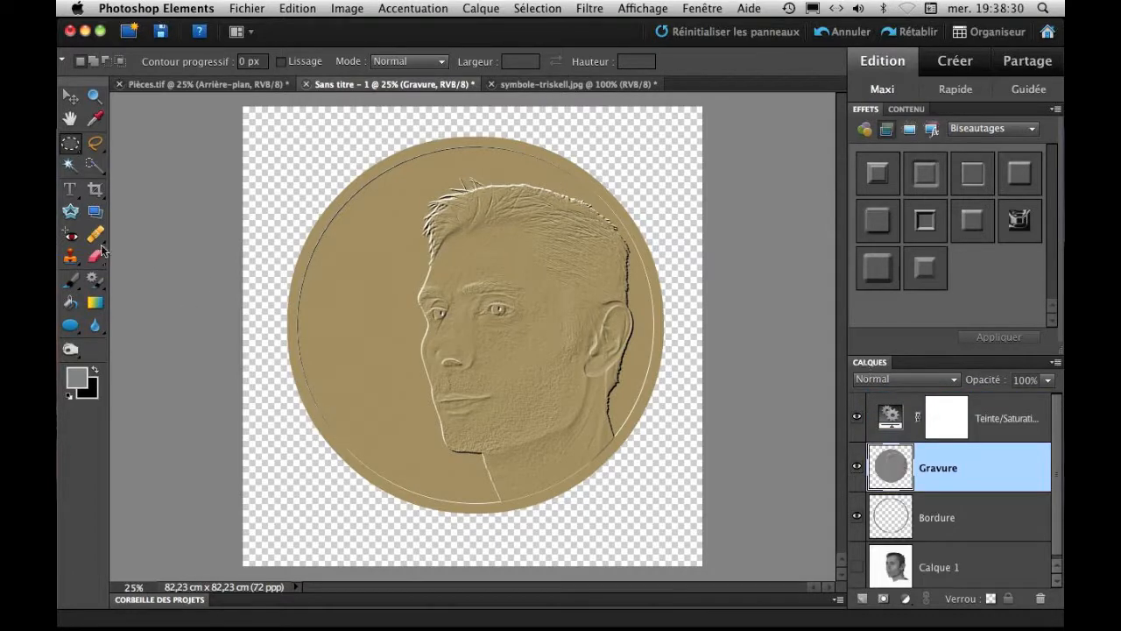
pyautogui.click(72, 195)
pyautogui.click(339, 310)
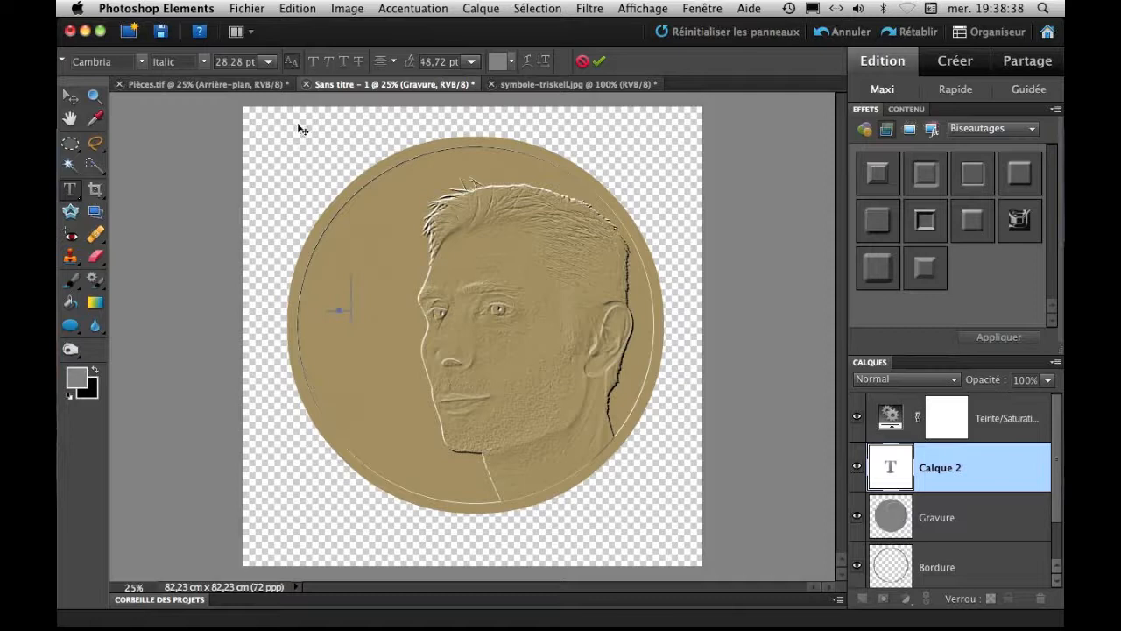
pyautogui.click(600, 61)
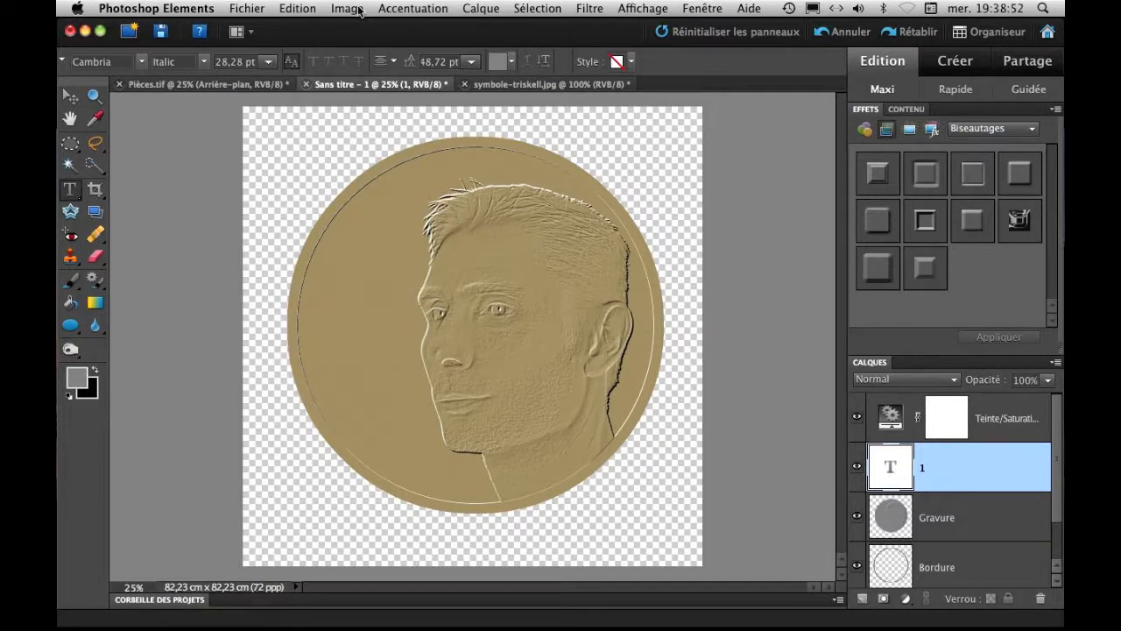
# Apply a layer style to the "1" text with Biseautage at 5 px, direction Vers le haut.
pyautogui.click(481, 8)
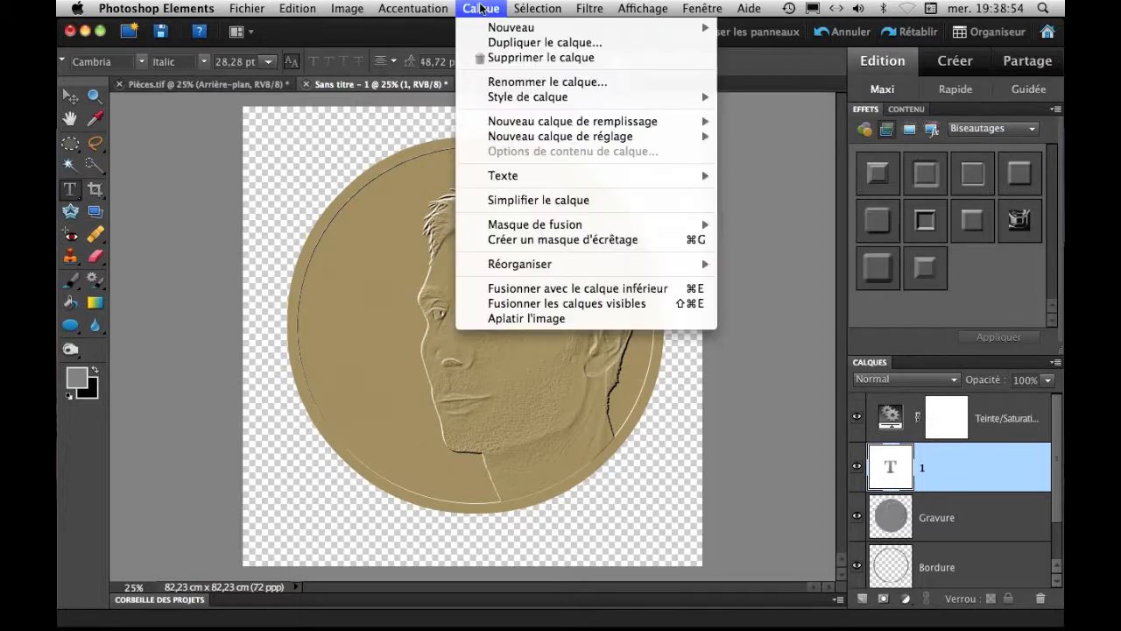
pyautogui.moveTo(534, 98)
pyautogui.click(767, 96)
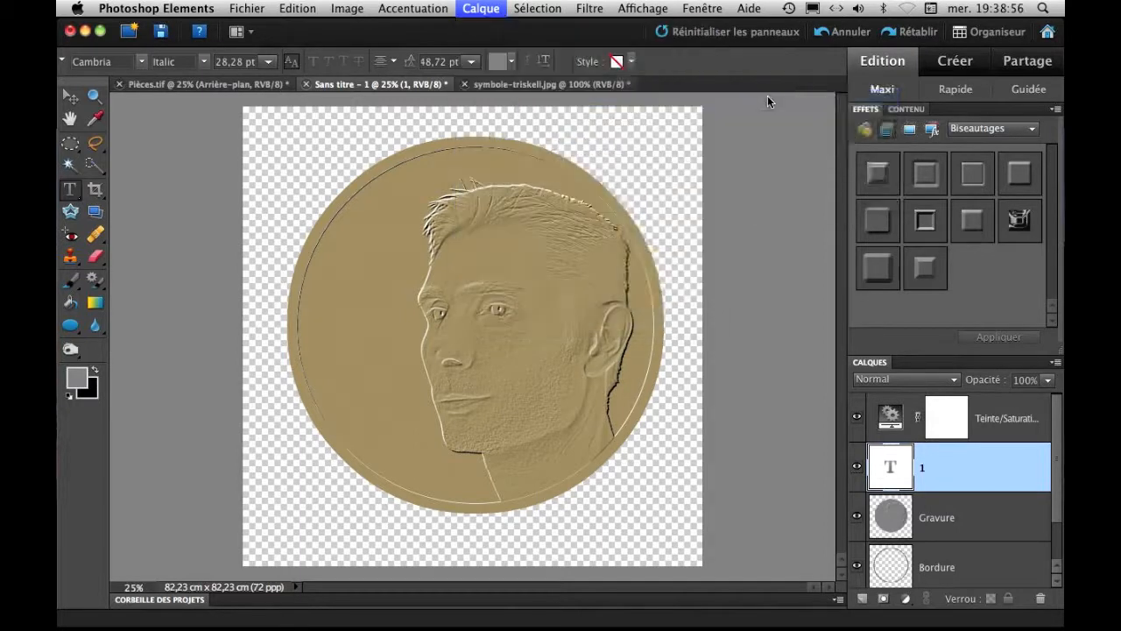
pyautogui.click(656, 202)
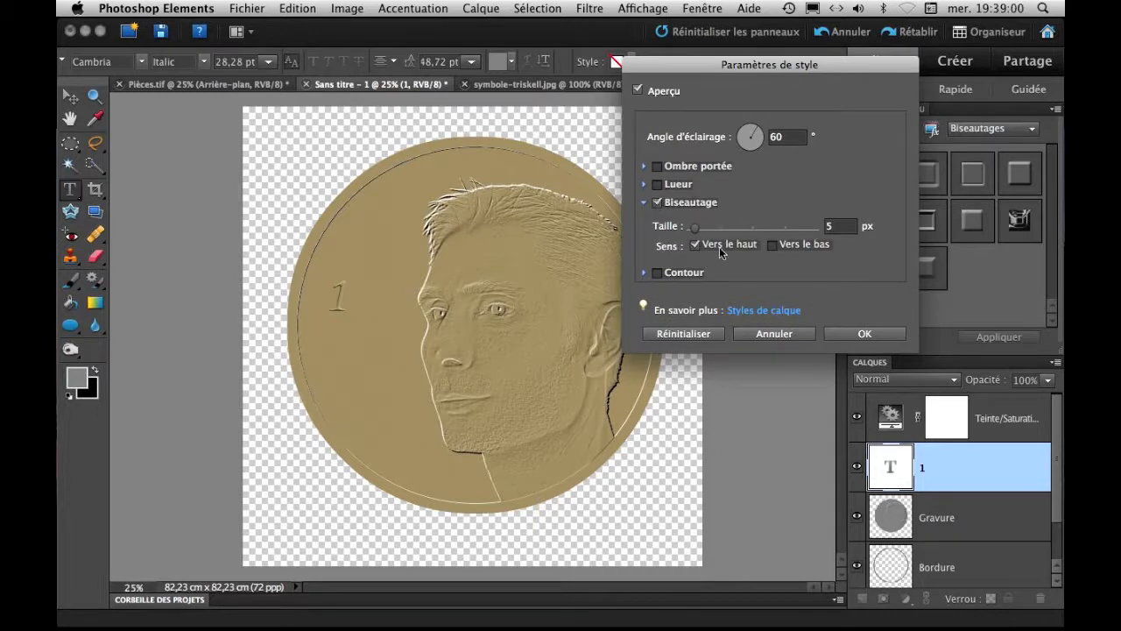
pyautogui.click(772, 245)
pyautogui.click(695, 245)
pyautogui.click(863, 333)
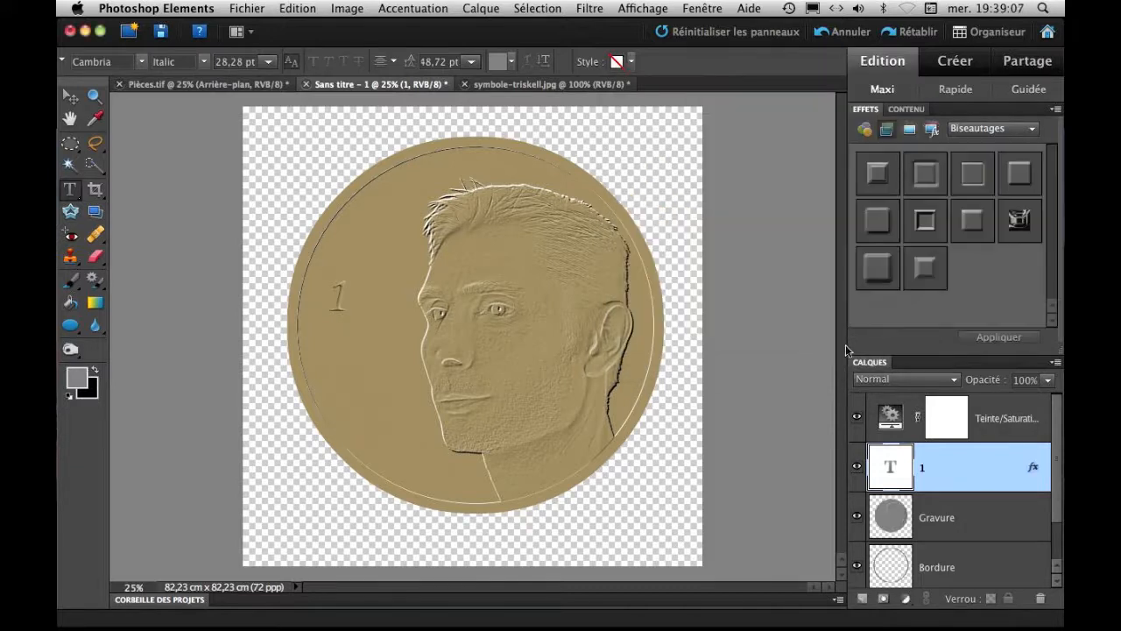
# Try Calisto MT as the font of the "1" text.
pyautogui.click(144, 65)
pyautogui.click(145, 33)
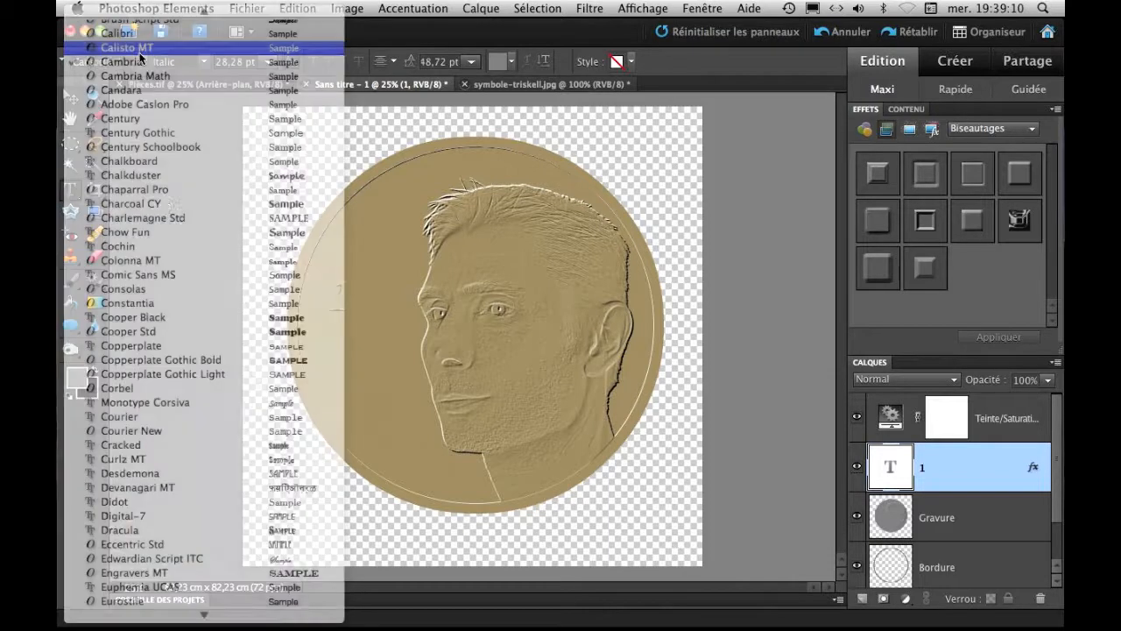
pyautogui.click(143, 63)
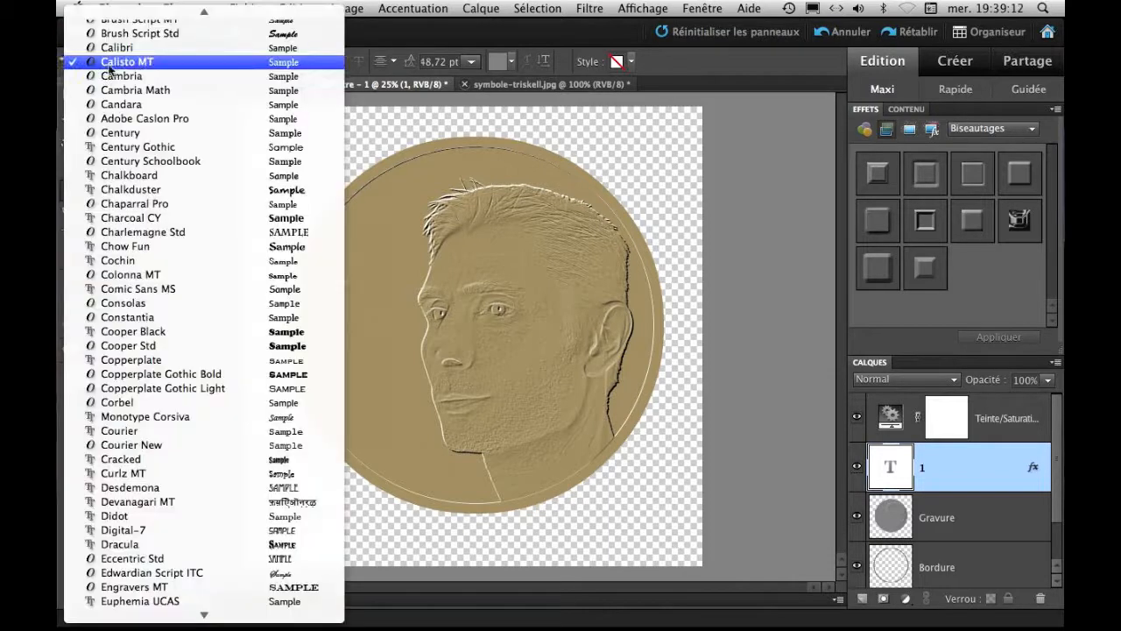
pyautogui.click(132, 44)
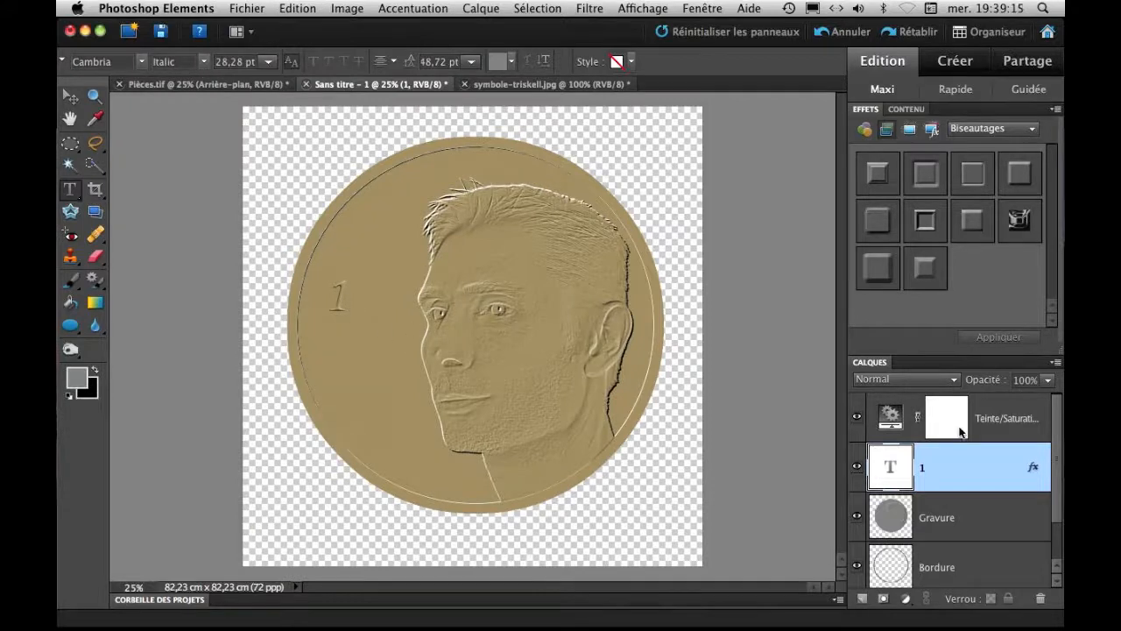
pyautogui.doubleClick(889, 469)
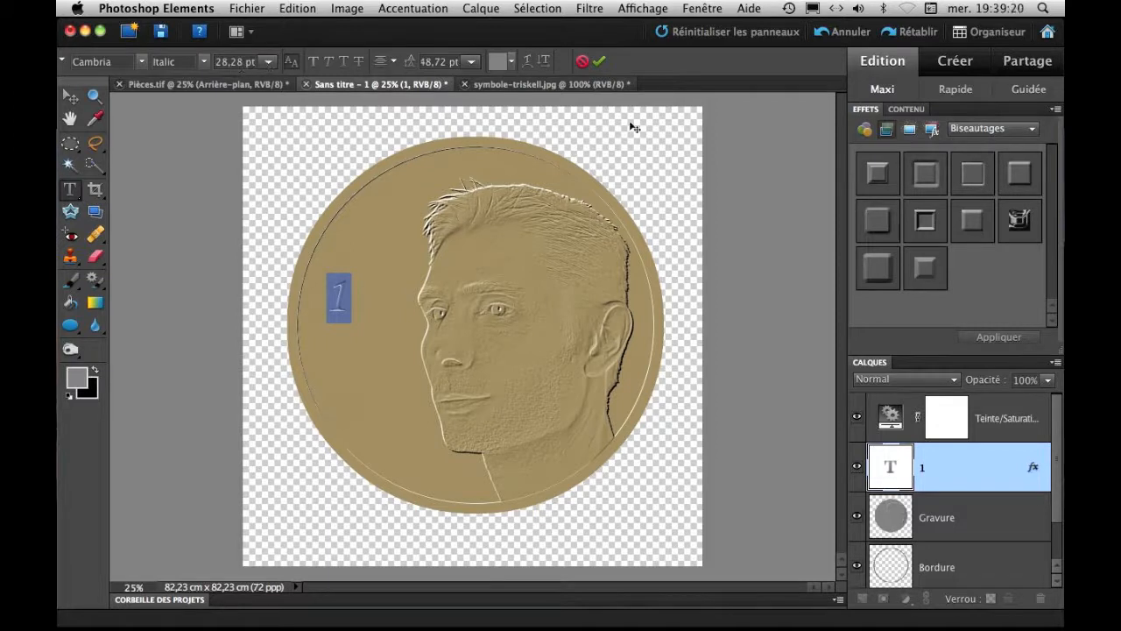
pyautogui.click(599, 62)
# Enlarge the "1" proportionally to 486,6 % and place it in the empty area in front of the face.
pyautogui.click(70, 96)
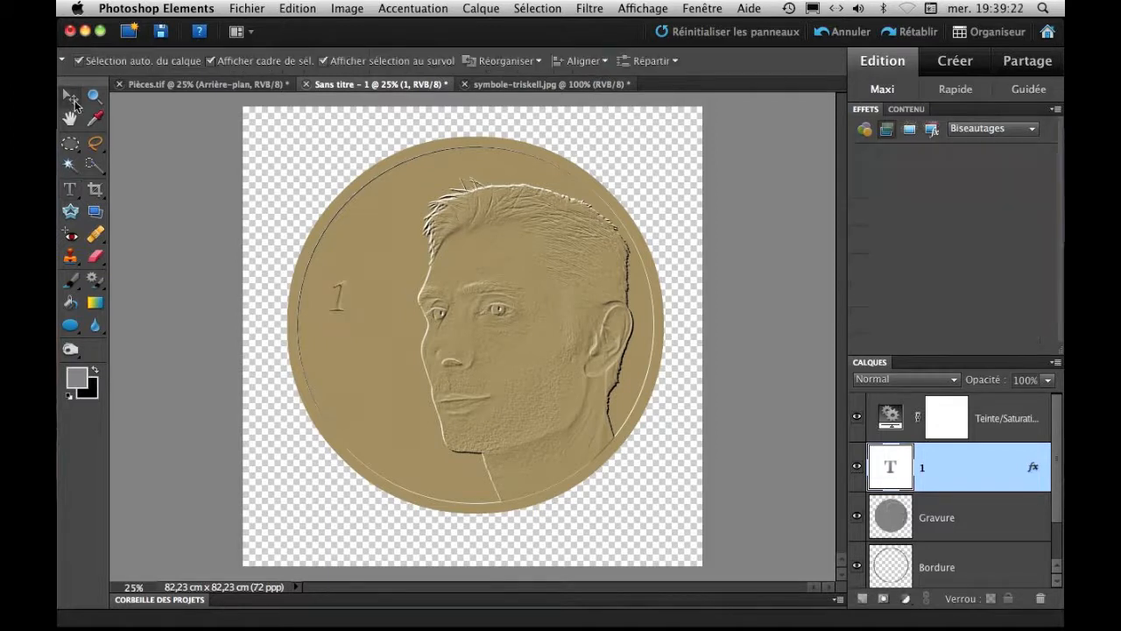
pyautogui.moveTo(342, 310); pyautogui.dragTo(383, 352)
pyautogui.moveTo(364, 314); pyautogui.dragTo(319, 218)
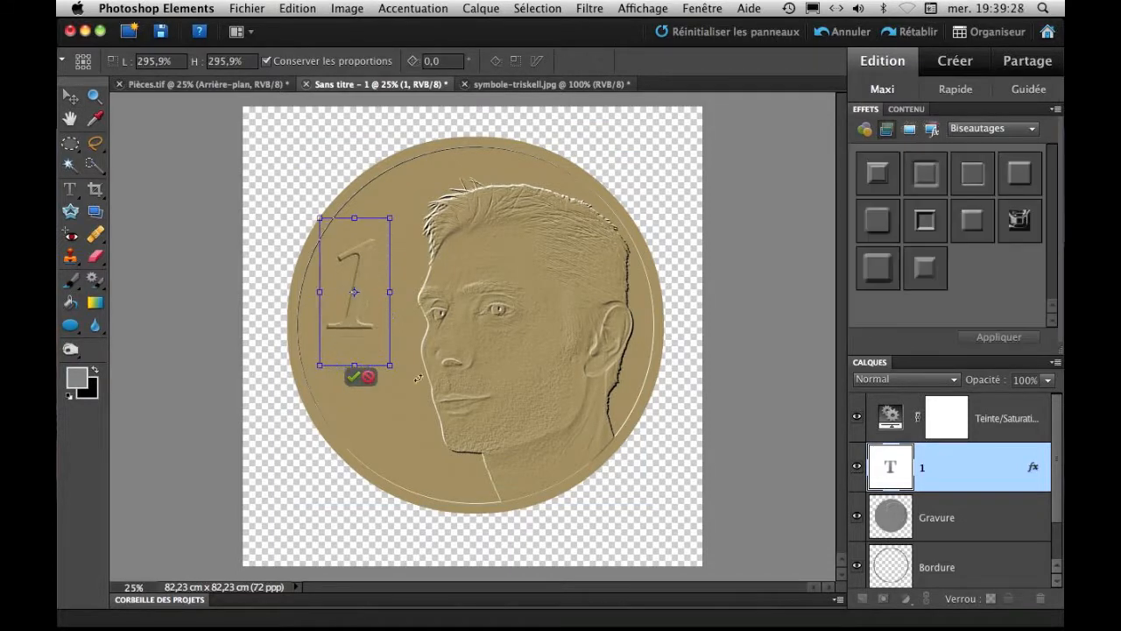
pyautogui.moveTo(390, 366); pyautogui.dragTo(435, 459)
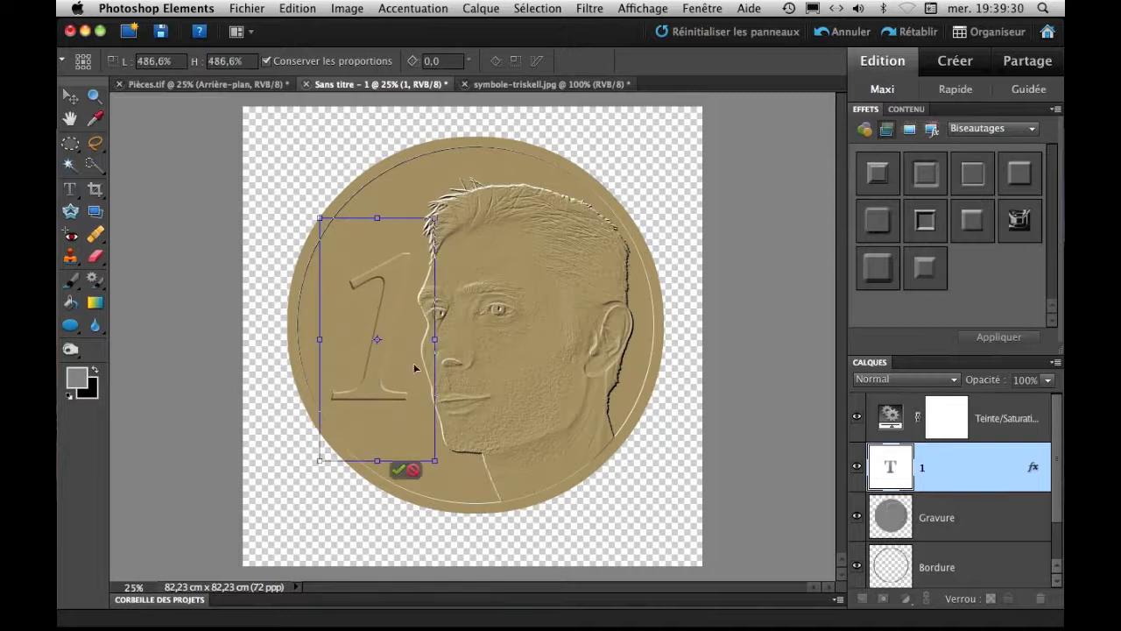
pyautogui.moveTo(383, 308); pyautogui.dragTo(371, 283)
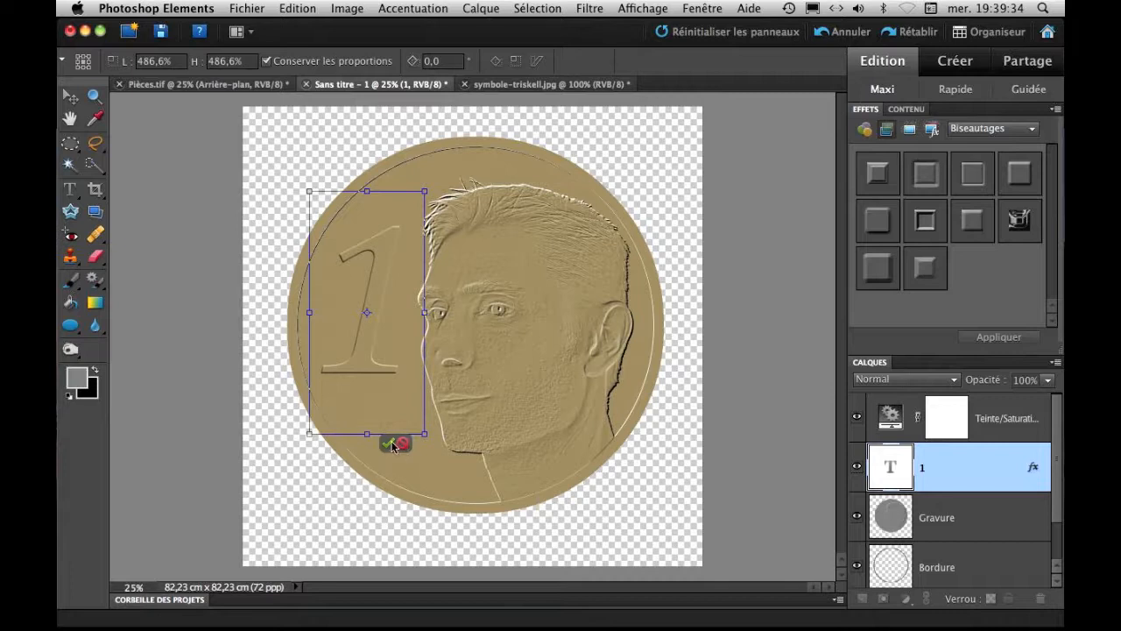
pyautogui.click(390, 444)
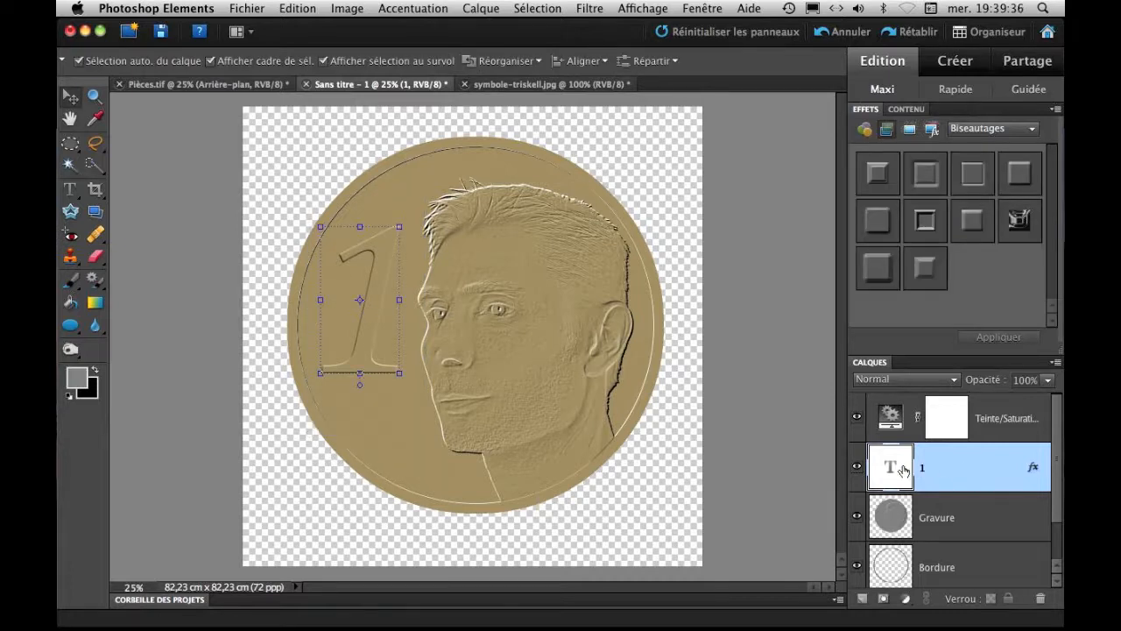
# Duplicate the "1" text layer and replace the copy's text with "Euro".
pyautogui.moveTo(889, 468); pyautogui.dragTo(863, 598)
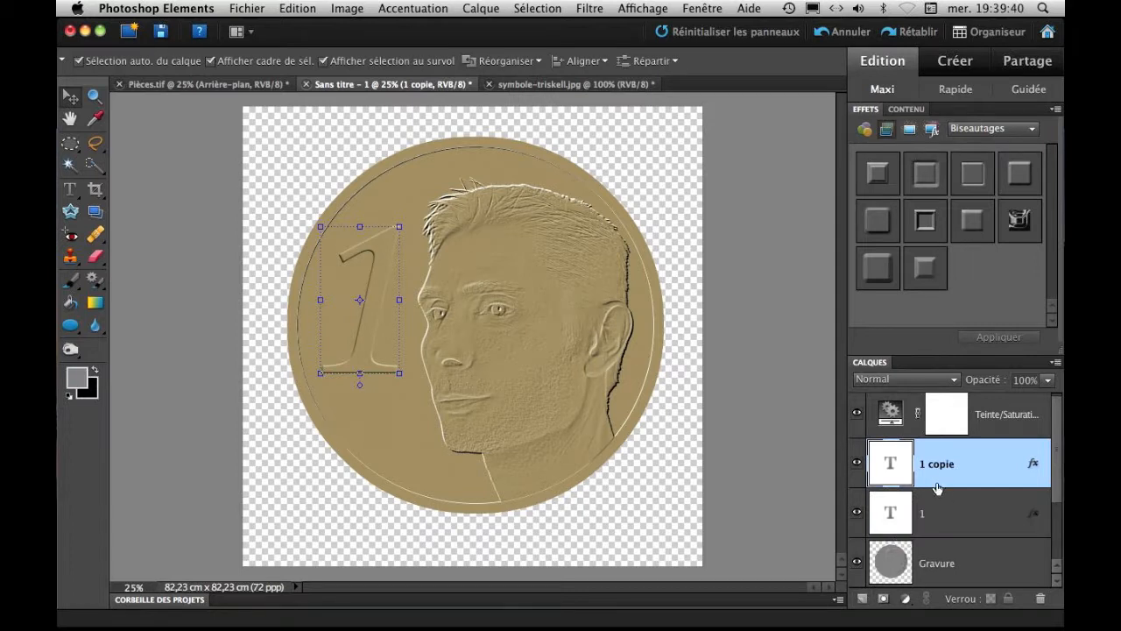
pyautogui.doubleClick(933, 465)
pyautogui.doubleClick(890, 472)
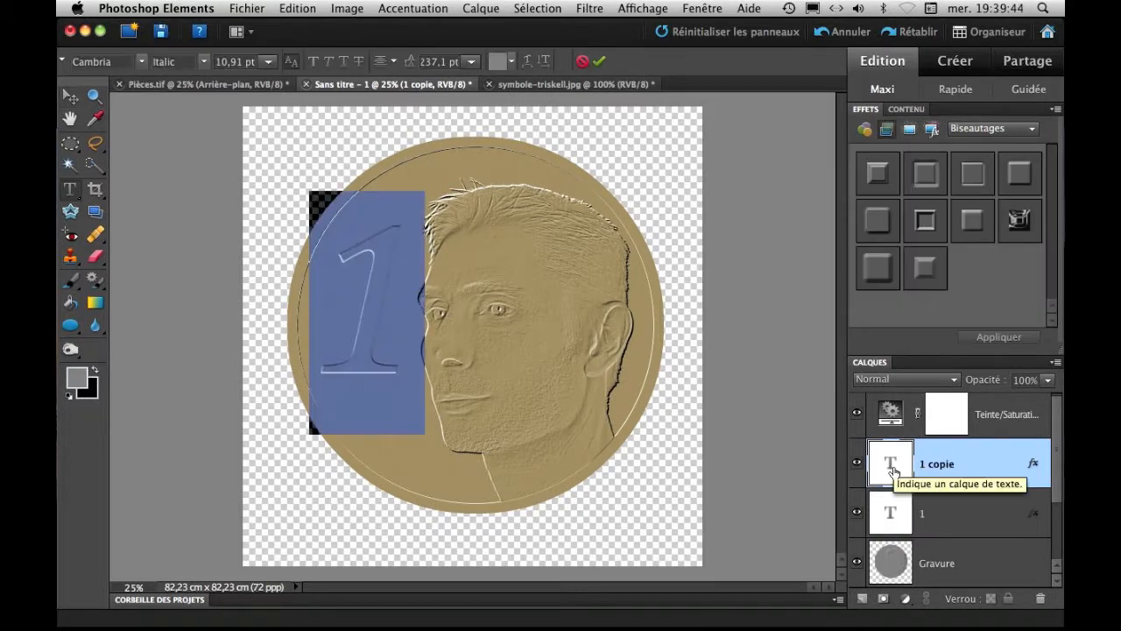
pyautogui.write('Euro')
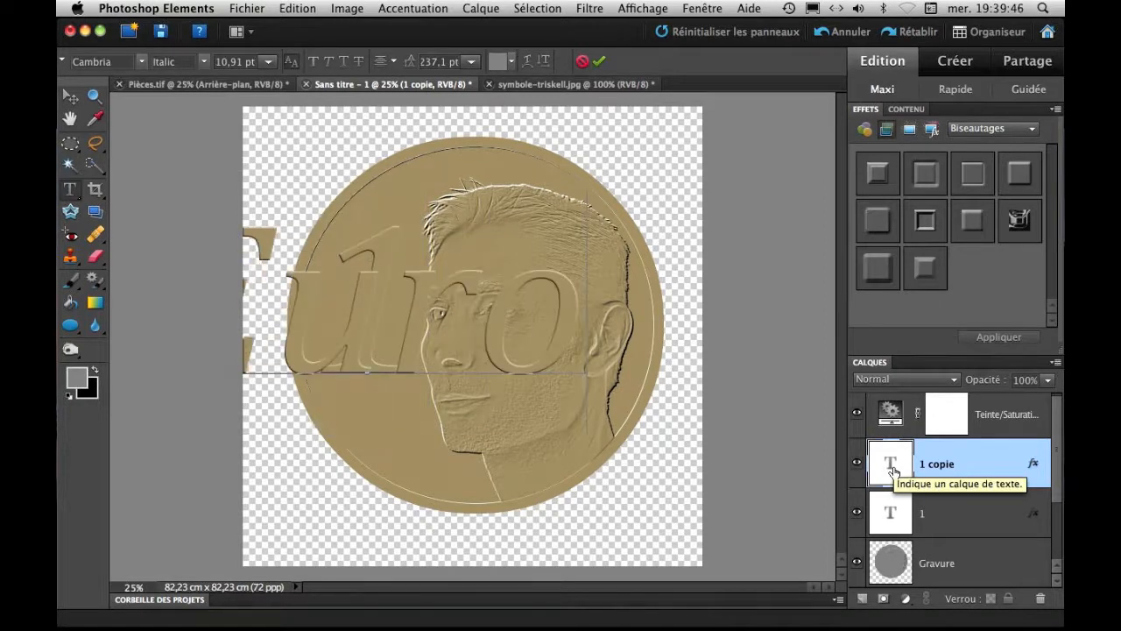
pyautogui.click(599, 61)
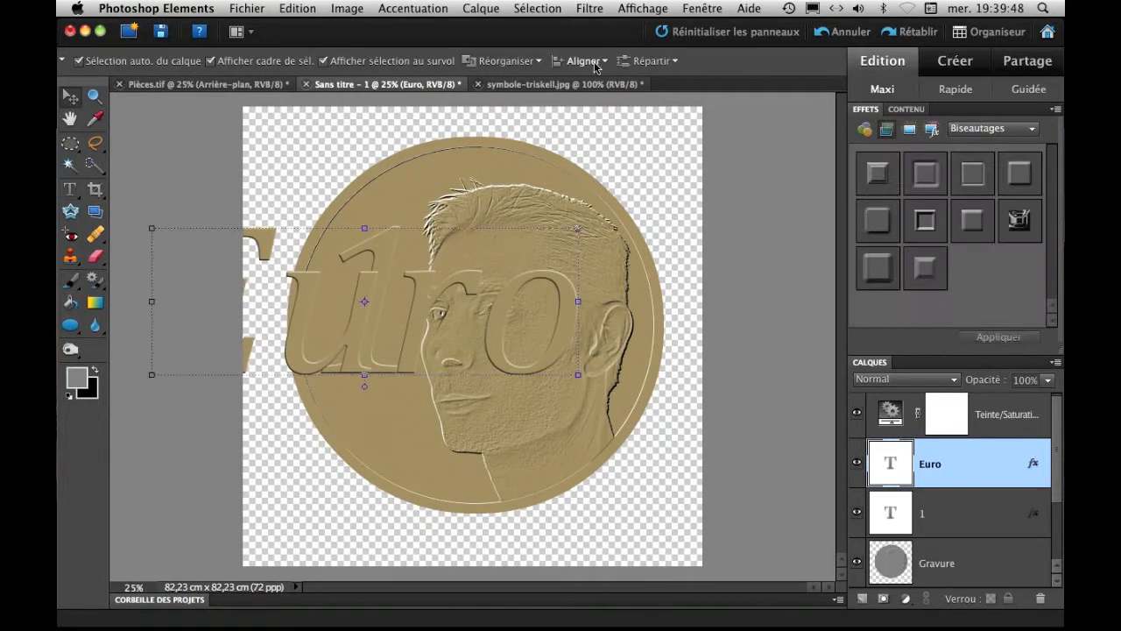
# Shrink the "Euro" text proportionally to 20,6 % and place it just beneath the "1".
pyautogui.moveTo(153, 232); pyautogui.dragTo(450, 327)
pyautogui.moveTo(544, 377); pyautogui.dragTo(409, 401)
pyautogui.moveTo(540, 354); pyautogui.dragTo(399, 438)
pyautogui.moveTo(370, 488); pyautogui.dragTo(376, 420)
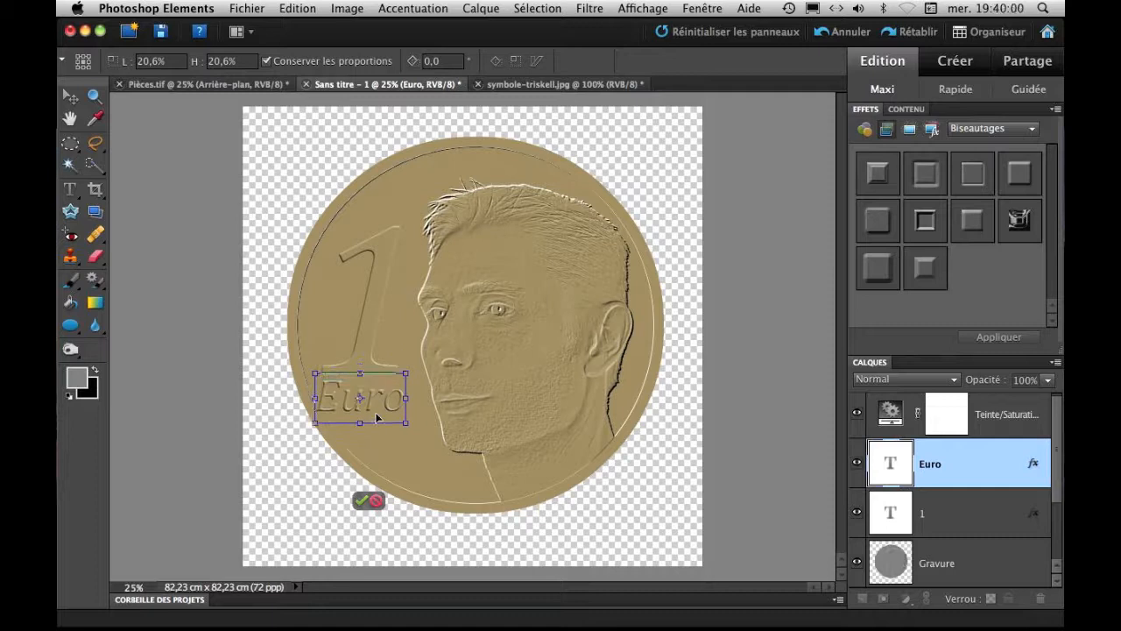
# Reduce "Euro" further to match the width of the "1" and nudge it into place directly under the numeral's base.
pyautogui.moveTo(406, 373); pyautogui.dragTo(363, 399)
pyautogui.press('Left')
pyautogui.press('Left')
pyautogui.press('Left')
pyautogui.press('Up')
pyautogui.press('Up')
pyautogui.press('Up')
pyautogui.press('Up')
pyautogui.press('Left')
pyautogui.moveTo(398, 409); pyautogui.dragTo(401, 413)
pyautogui.click(363, 424)
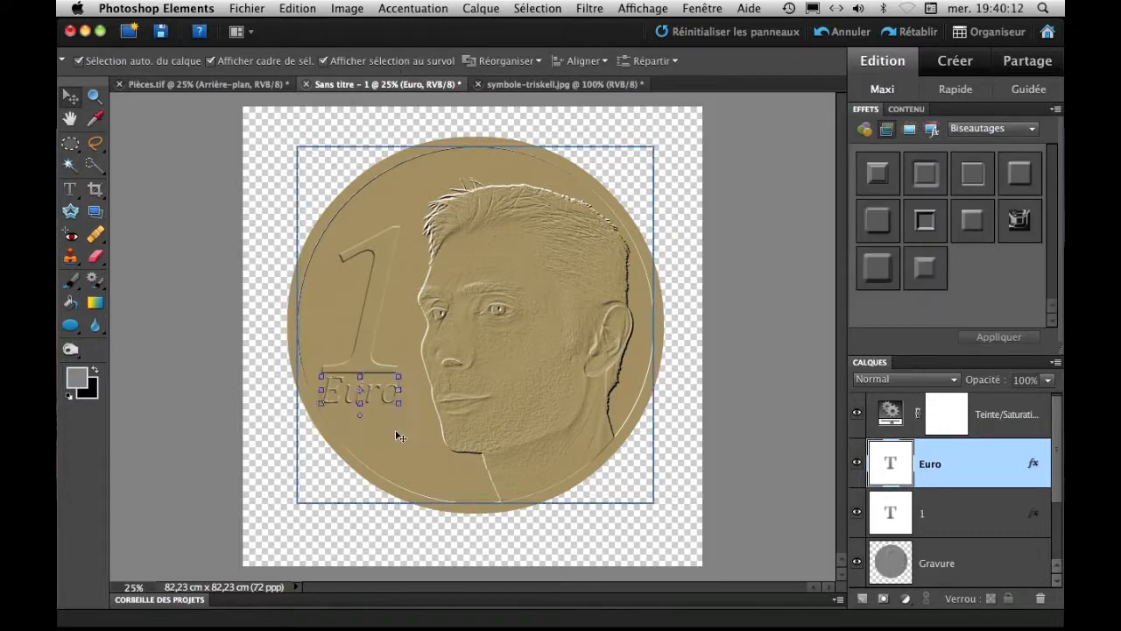
pyautogui.click(429, 457)
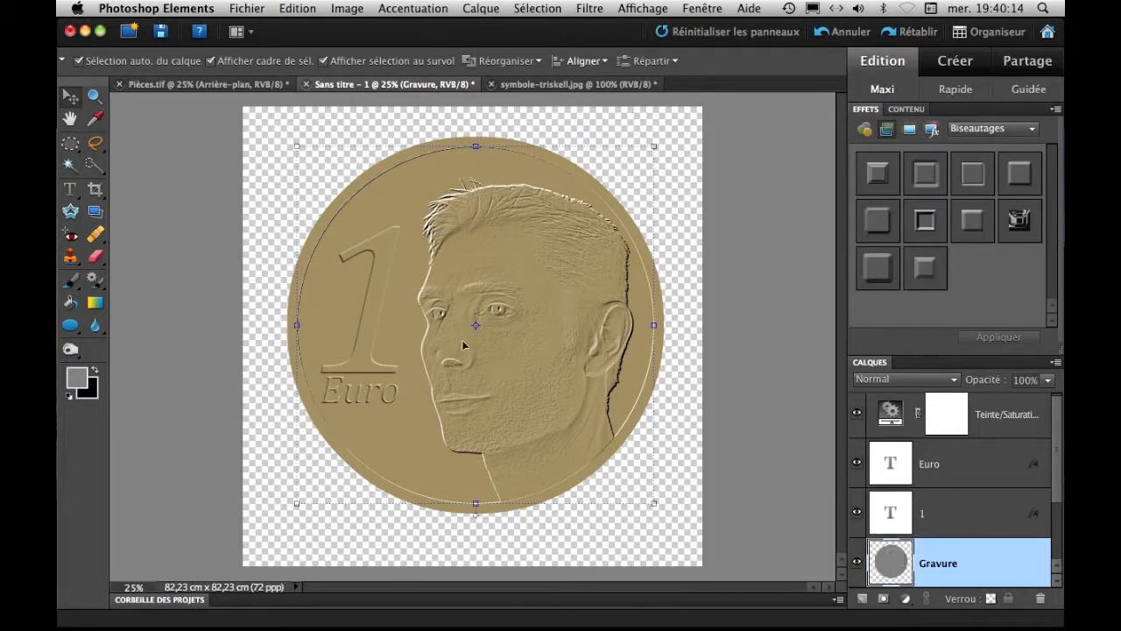
pyautogui.doubleClick(361, 396)
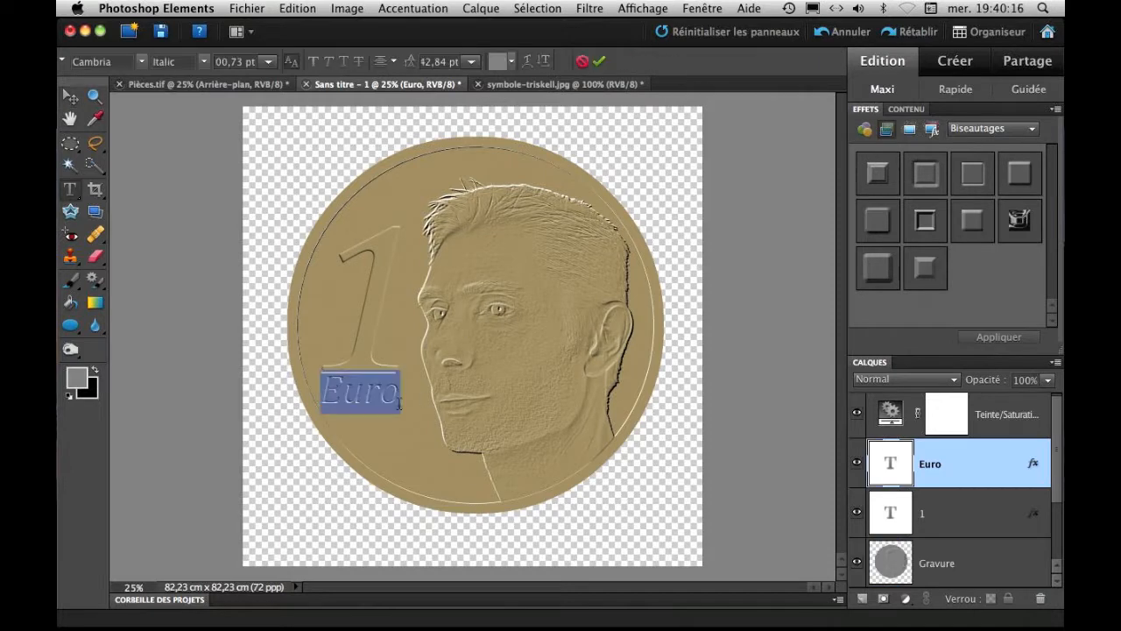
pyautogui.click(941, 506)
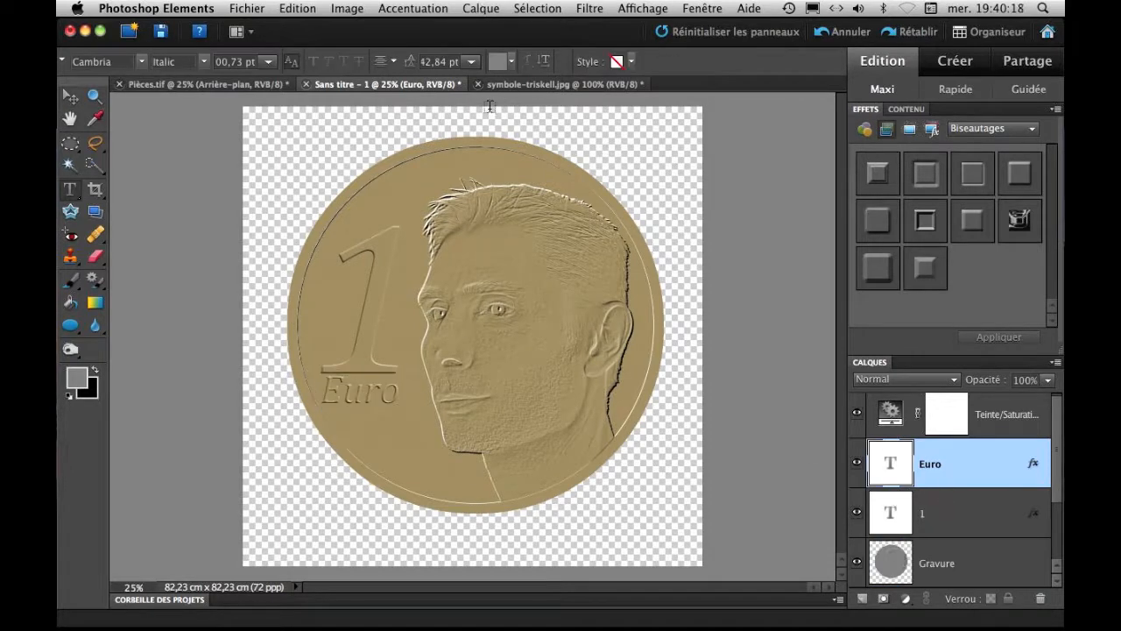
# Glance at the example coin in Pièces.tif, and duplicate the Arrière-plan layer of symbole-triskell.jpg into the Sans titre - 1 document.
pyautogui.click(508, 84)
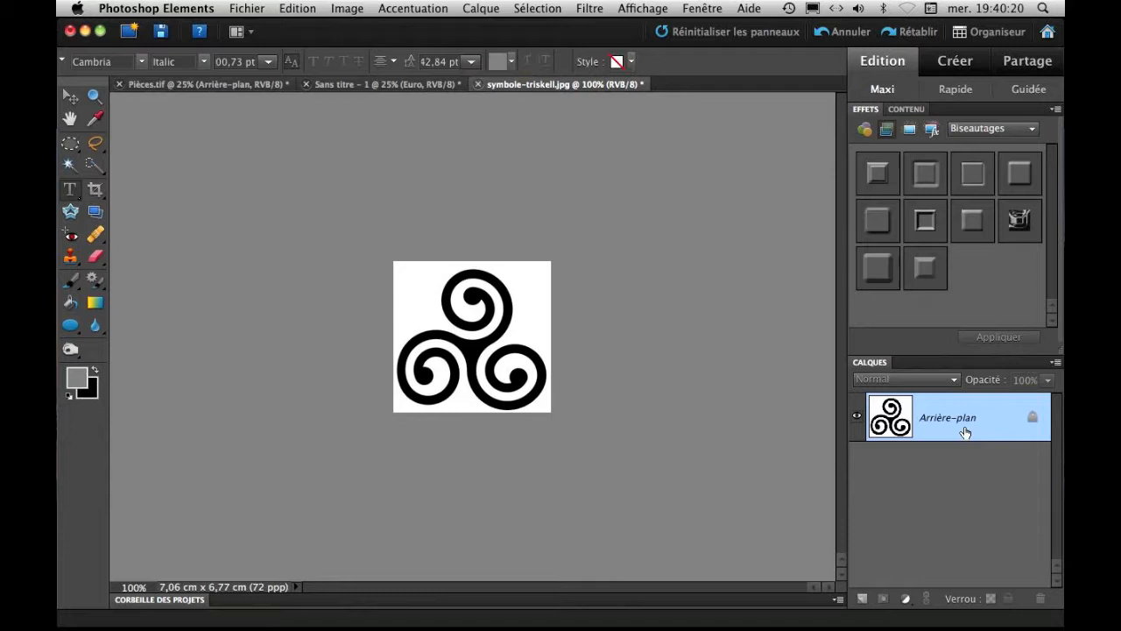
pyautogui.click(244, 85)
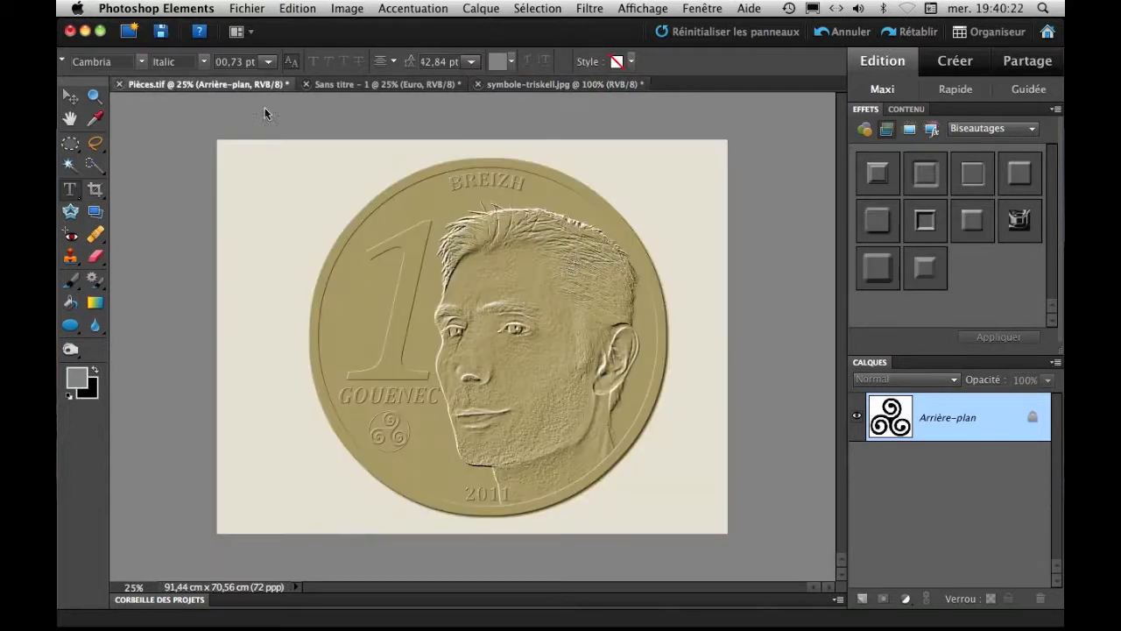
pyautogui.click(511, 85)
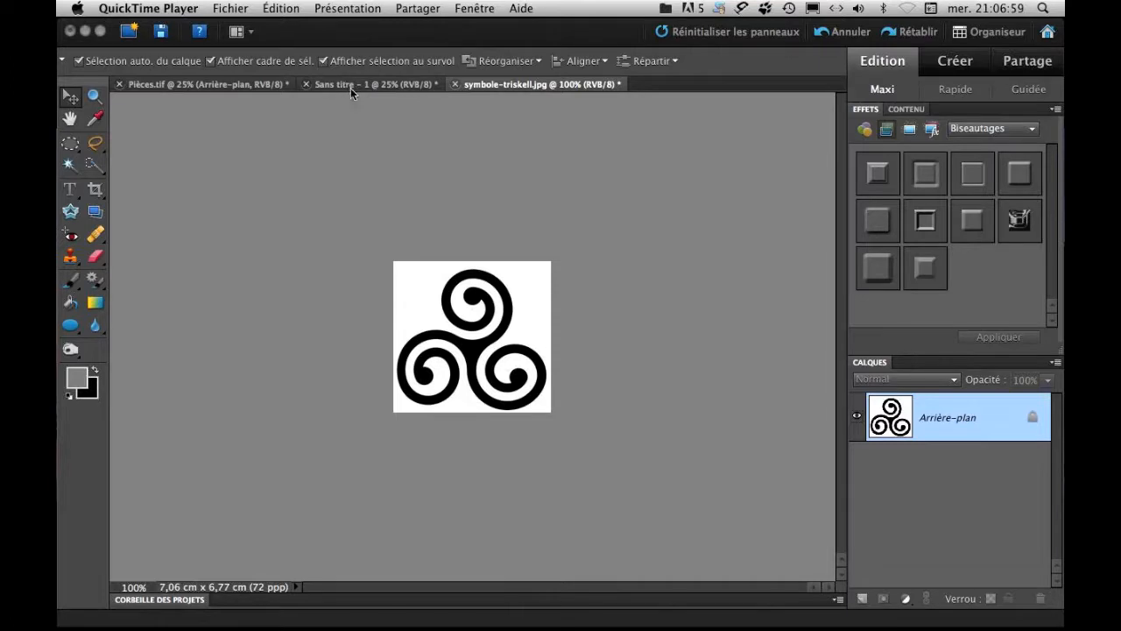
pyautogui.rightClick(900, 411)
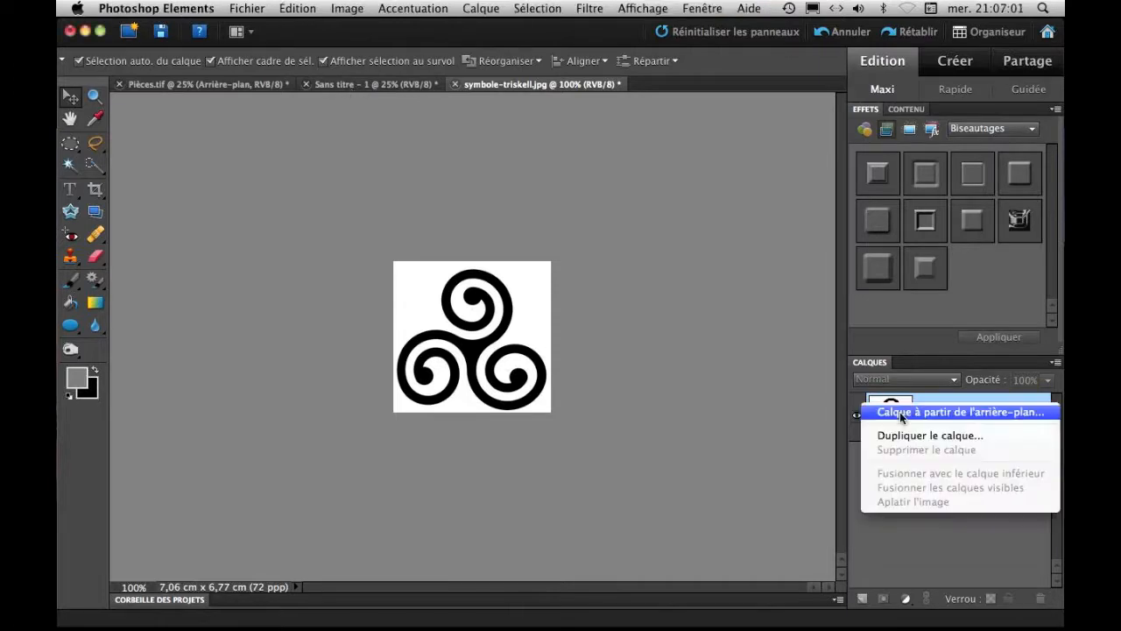
pyautogui.click(919, 435)
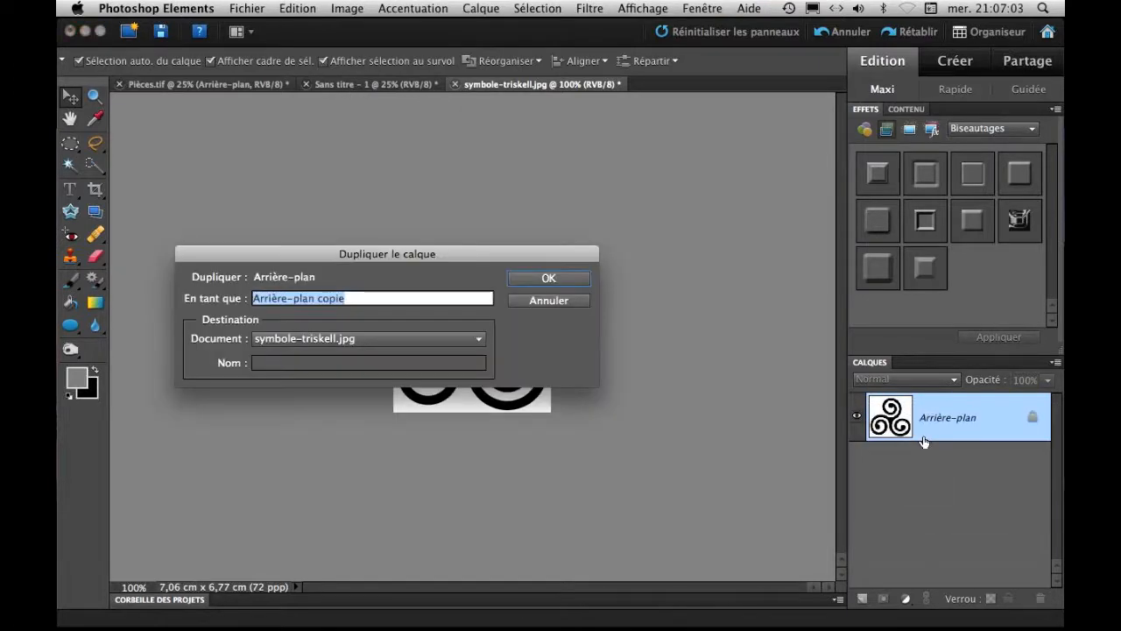
pyautogui.click(479, 339)
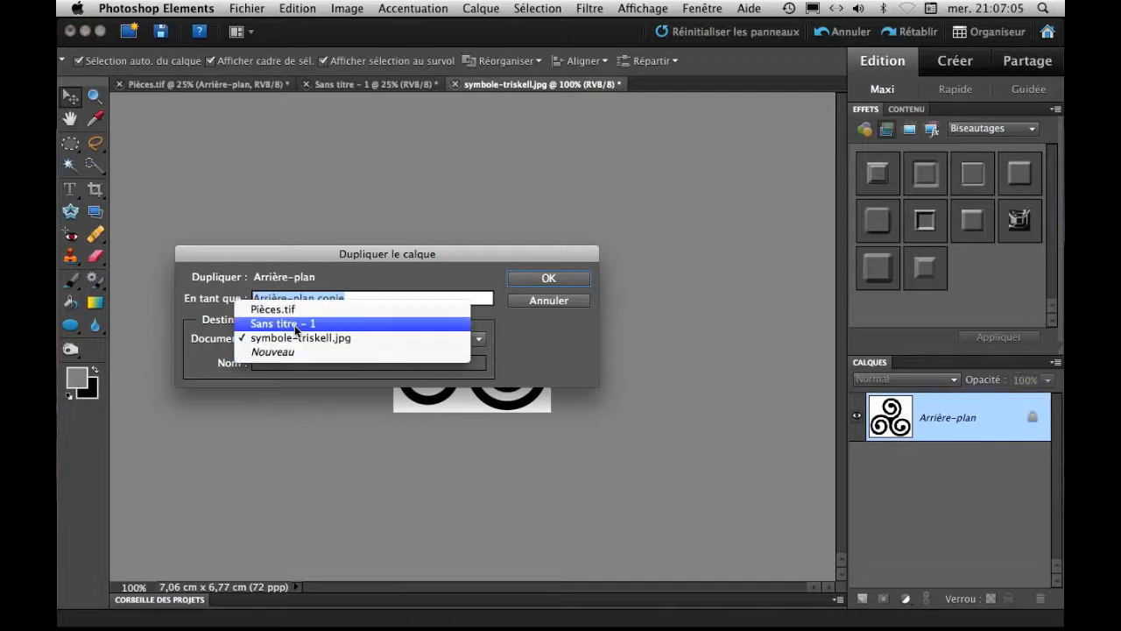
pyautogui.click(296, 321)
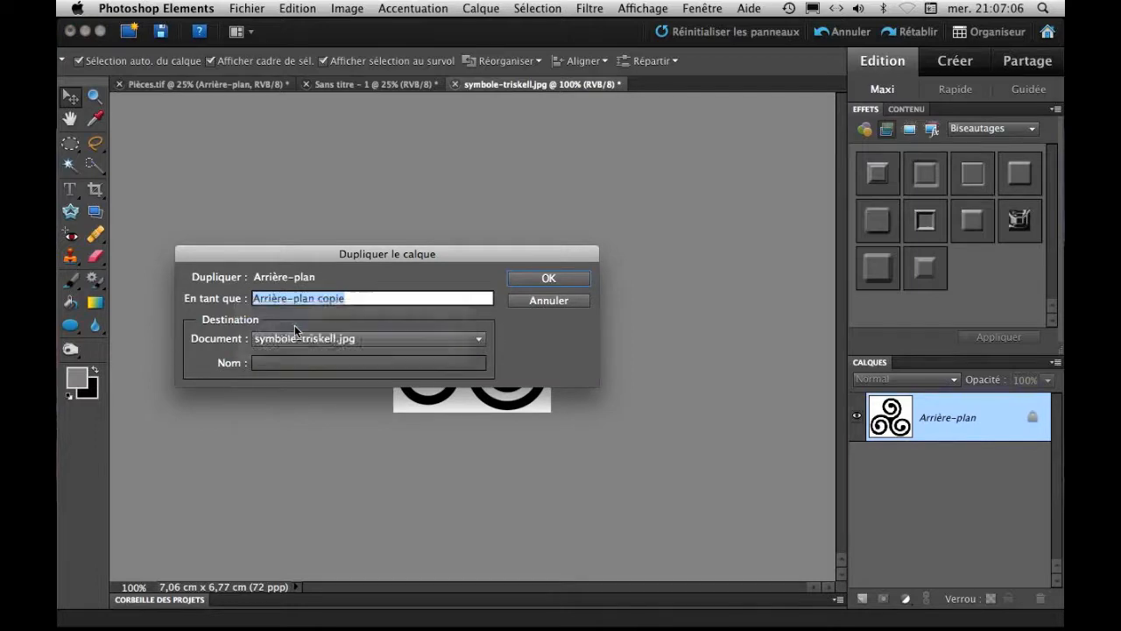
pyautogui.click(557, 278)
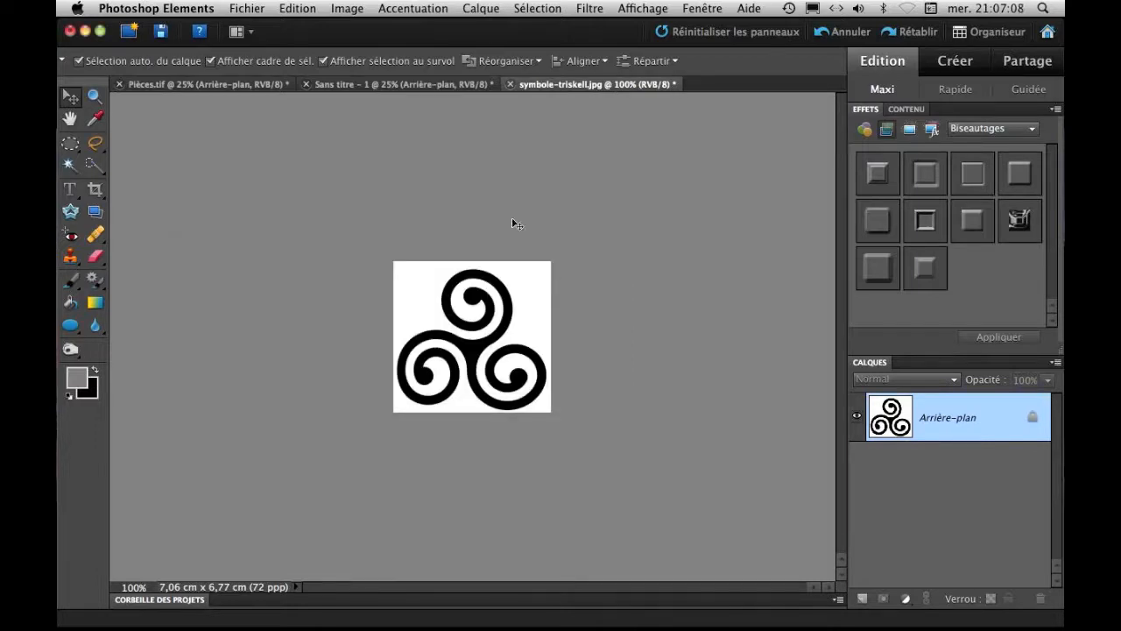
# Select the black triskell shape on the duplicated layer in Sans titre - 1 with the Magic Wand at Tolérance 30, Pixels contigus.
pyautogui.click(431, 85)
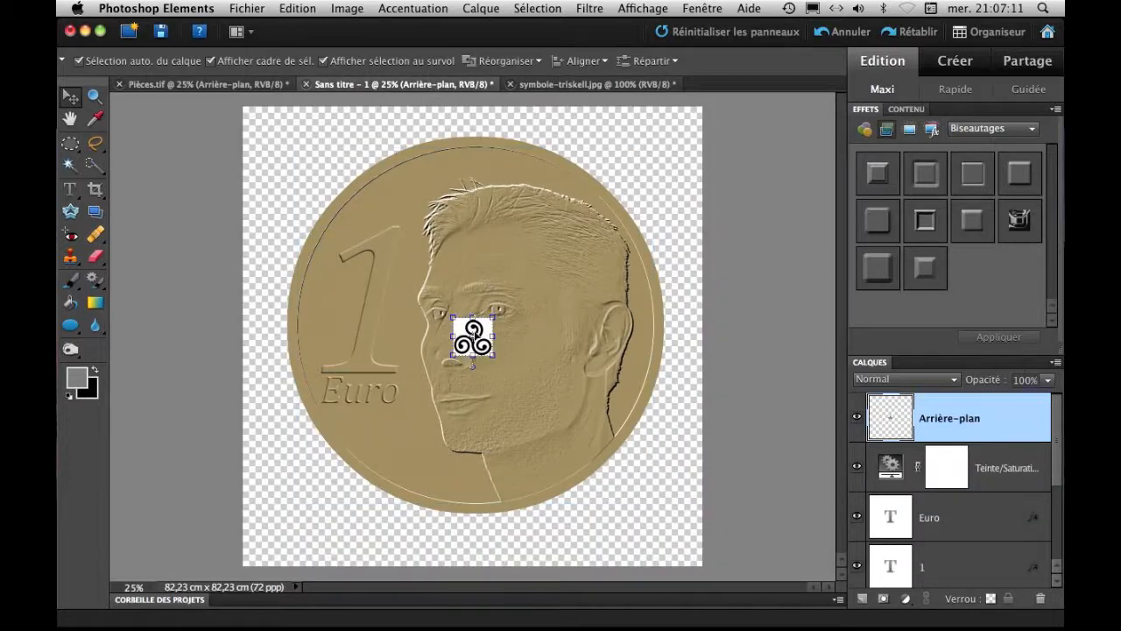
pyautogui.press('super+equal')
pyautogui.press('super+equal')
pyautogui.press('super+equal')
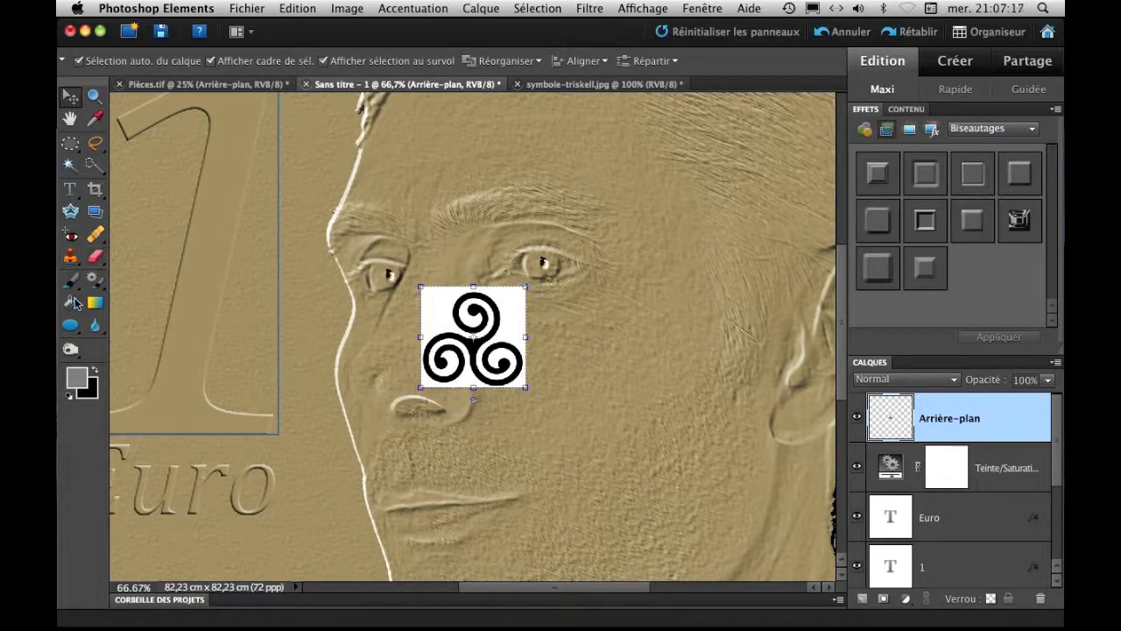
pyautogui.click(76, 166)
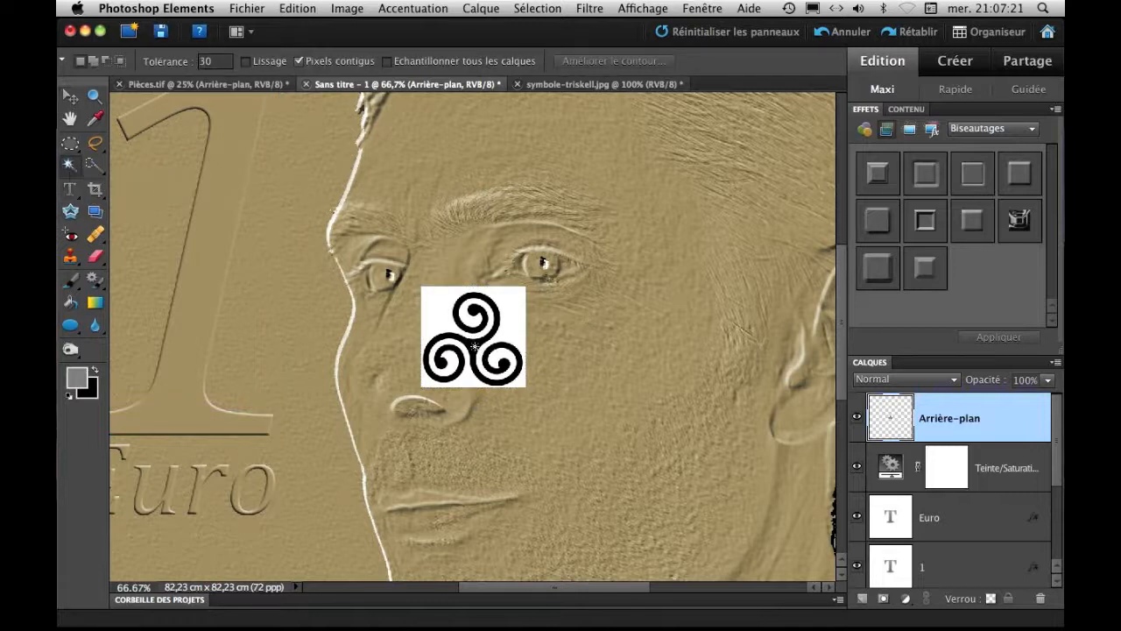
pyautogui.click(473, 346)
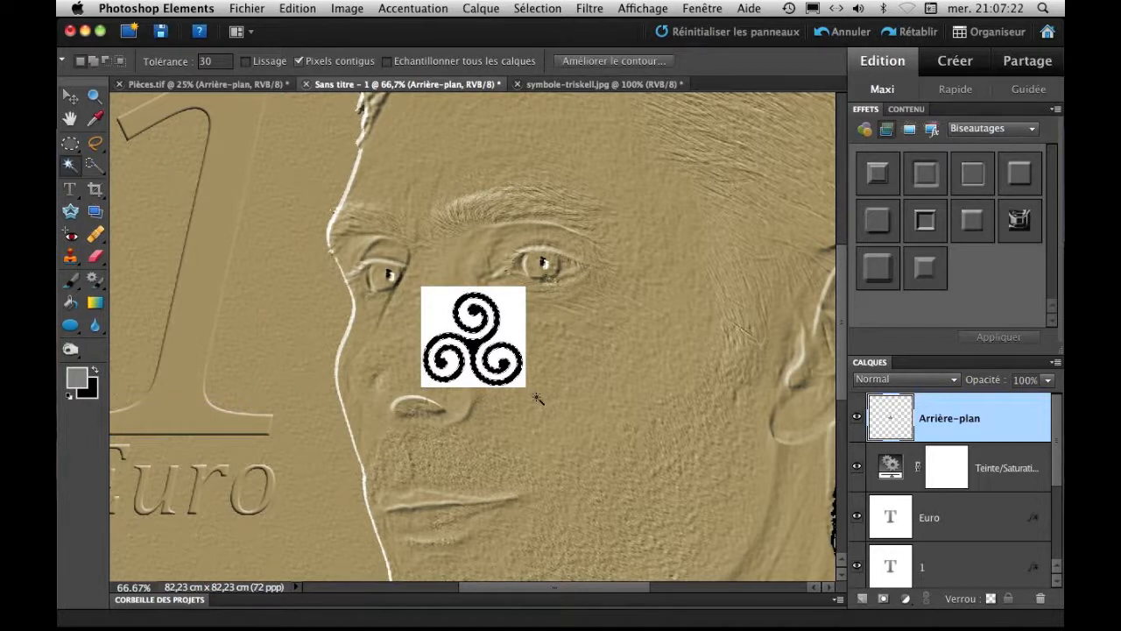
# Create a new layer and fill the triskell selection on it with the grey foreground colour.
pyautogui.click(862, 601)
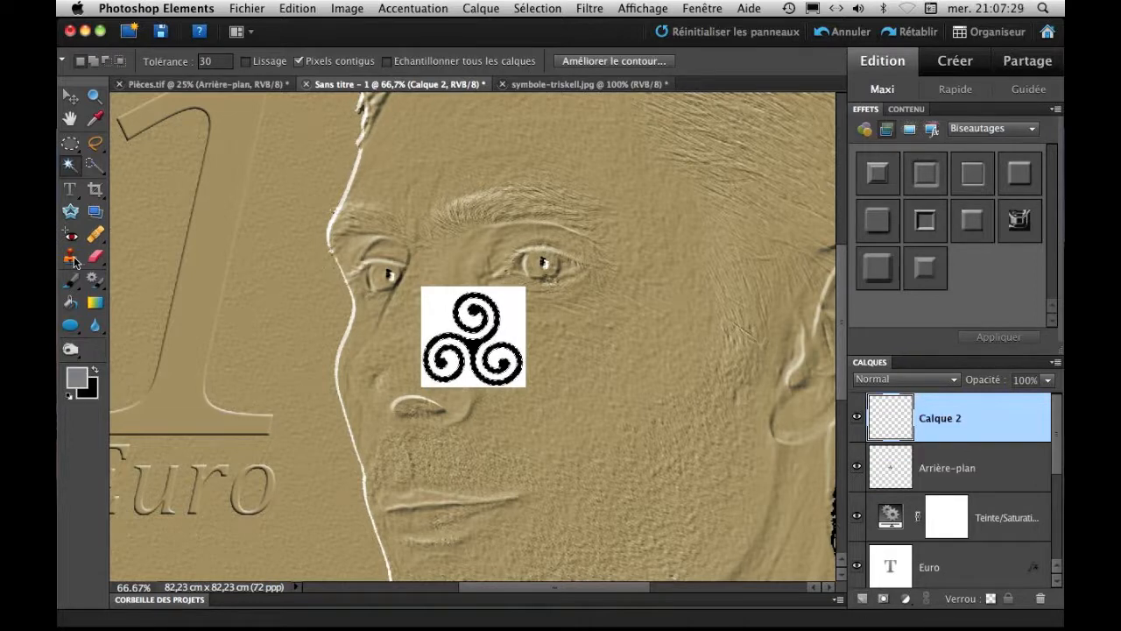
pyautogui.click(71, 302)
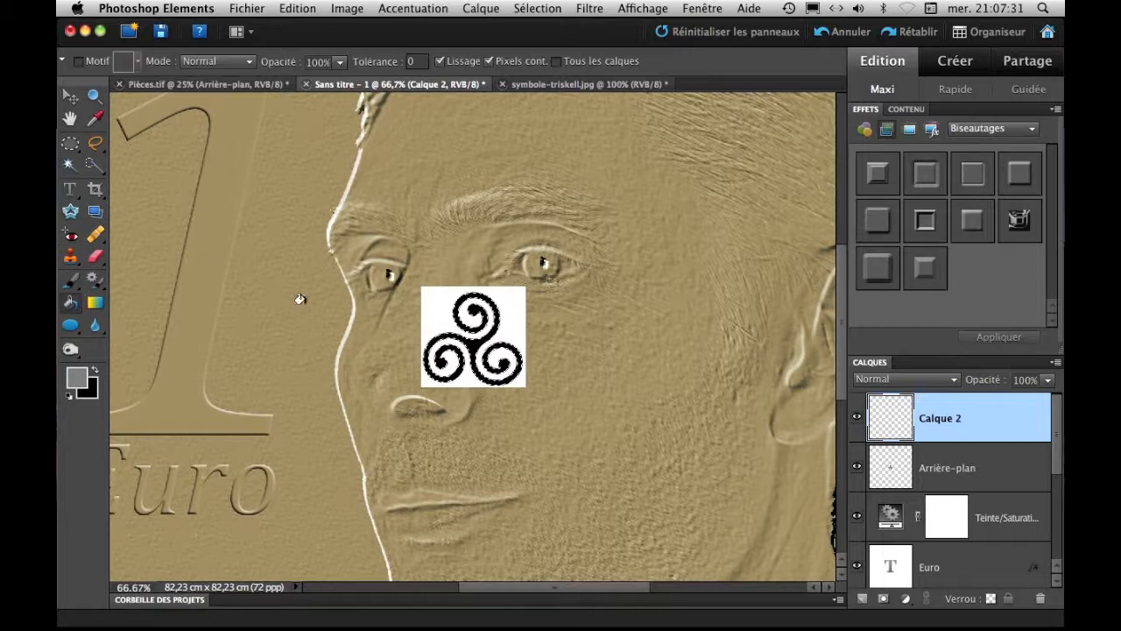
pyautogui.click(474, 348)
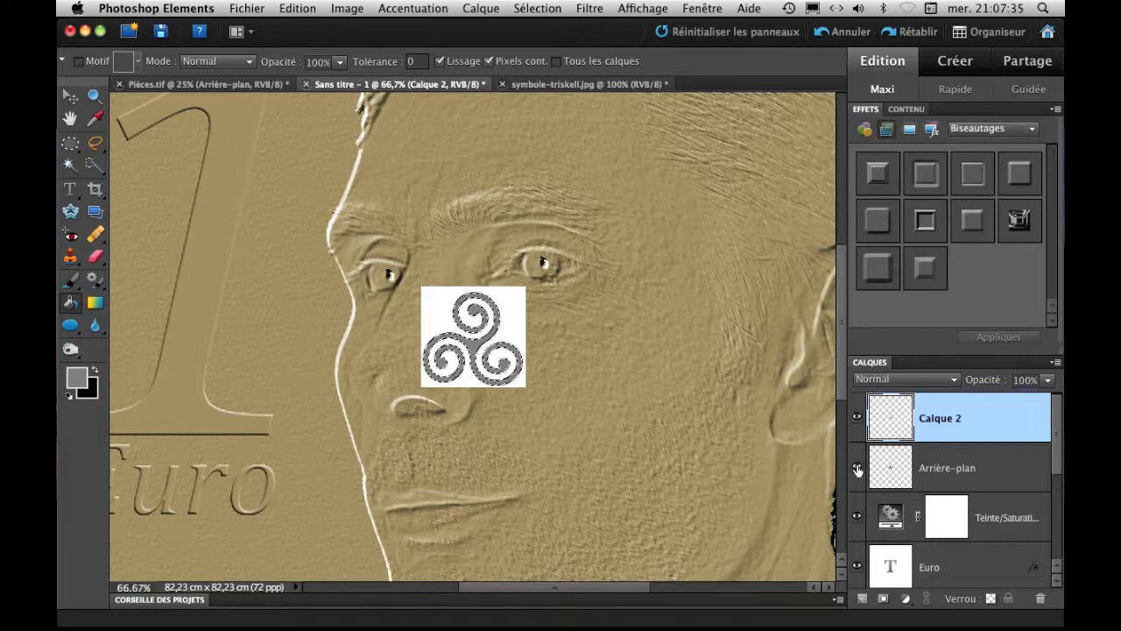
# Delete the imported Arrière-plan layer and move Calque 2 beneath the Teinte/Saturation adjustment layer.
pyautogui.click(929, 470)
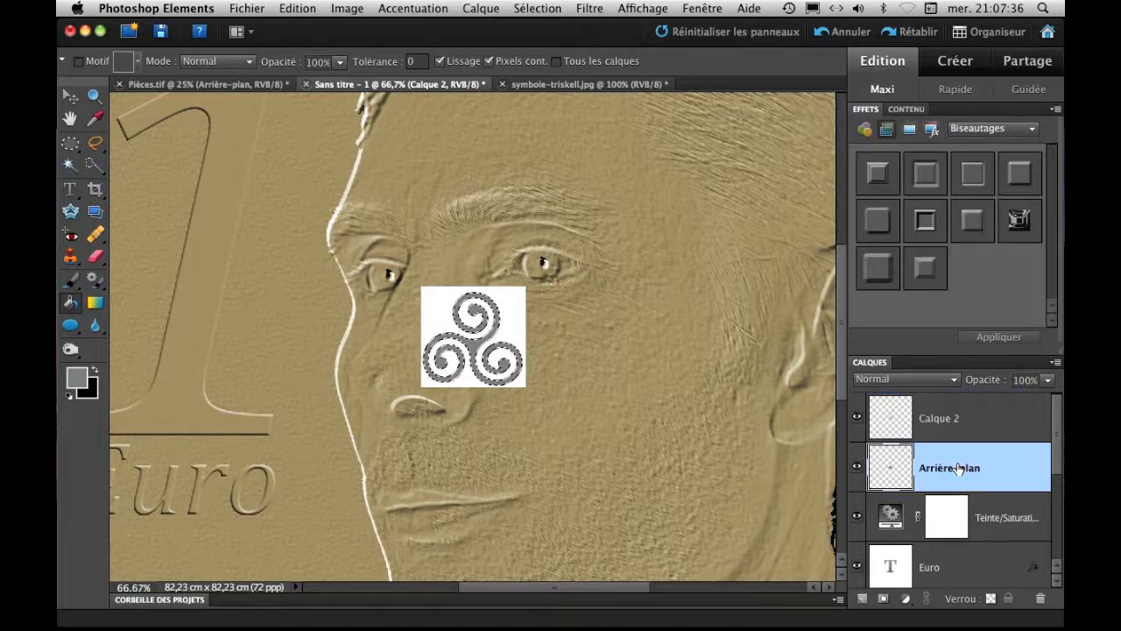
pyautogui.click(1039, 599)
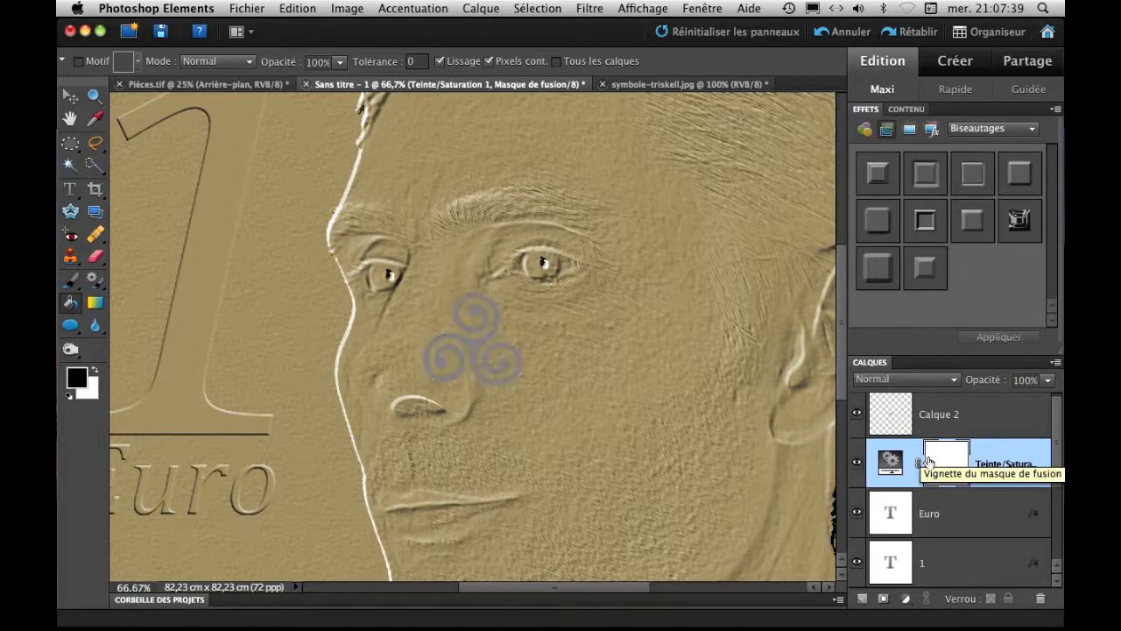
pyautogui.moveTo(975, 420); pyautogui.dragTo(985, 491)
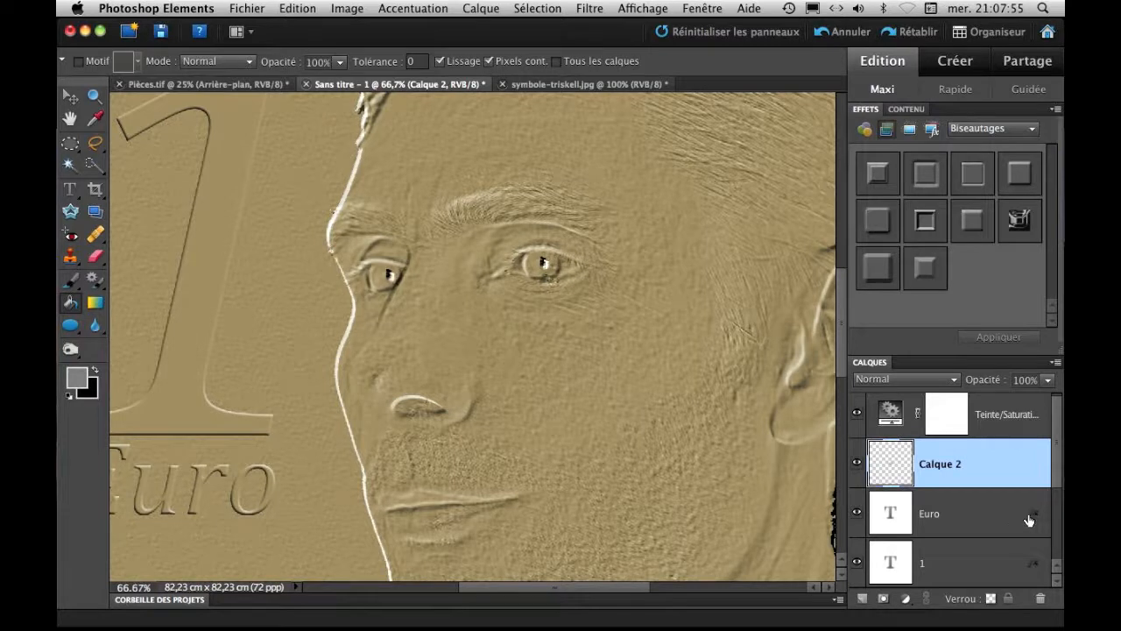
# Copy the layer style of the Euro text layer and paste it onto Calque 2.
pyautogui.click(945, 519)
pyautogui.rightClick(946, 519)
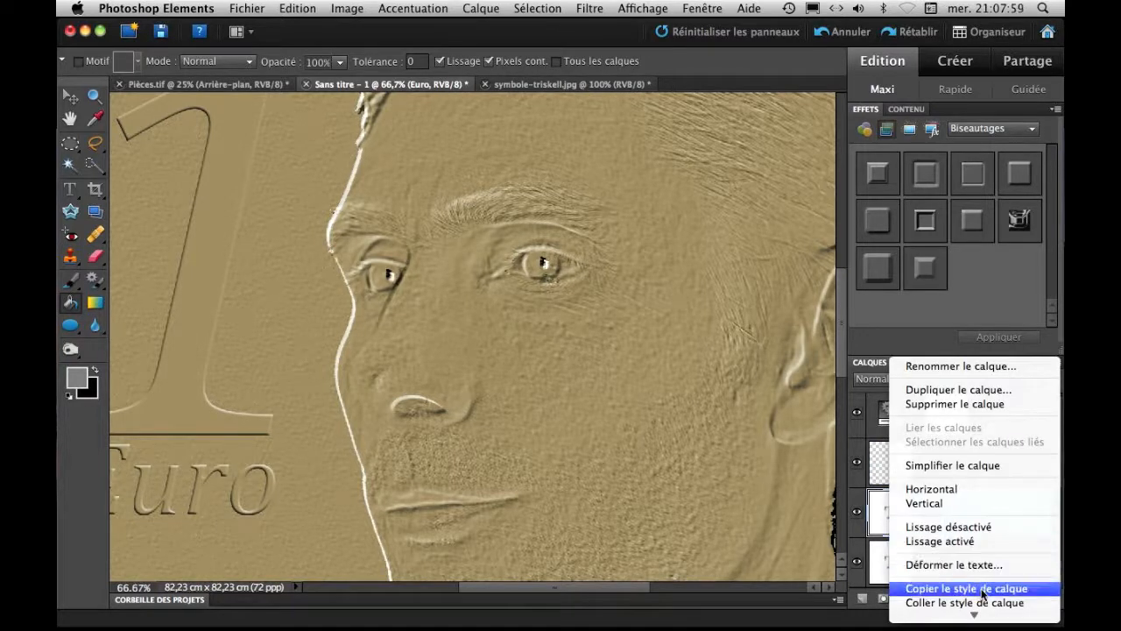
pyautogui.click(982, 591)
pyautogui.click(947, 470)
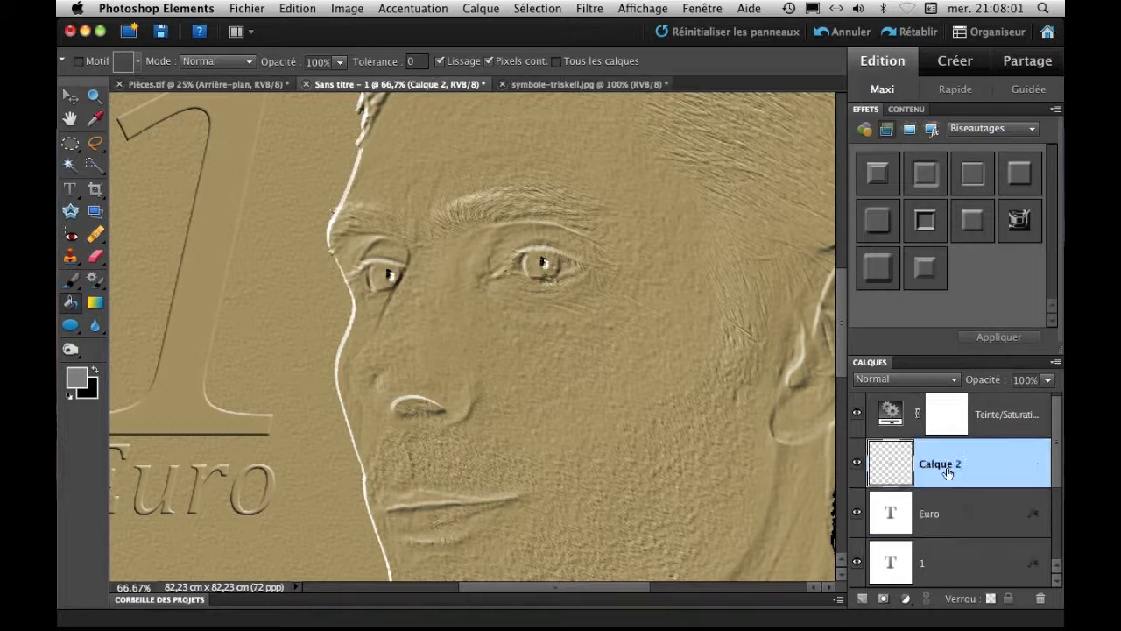
pyautogui.rightClick(951, 477)
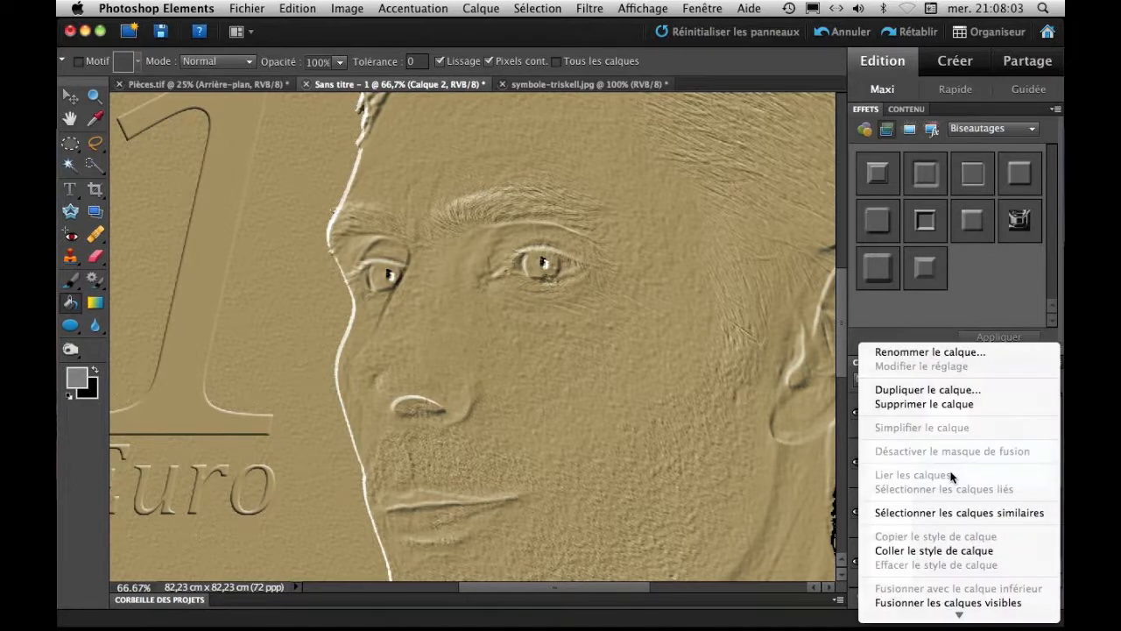
pyautogui.click(939, 554)
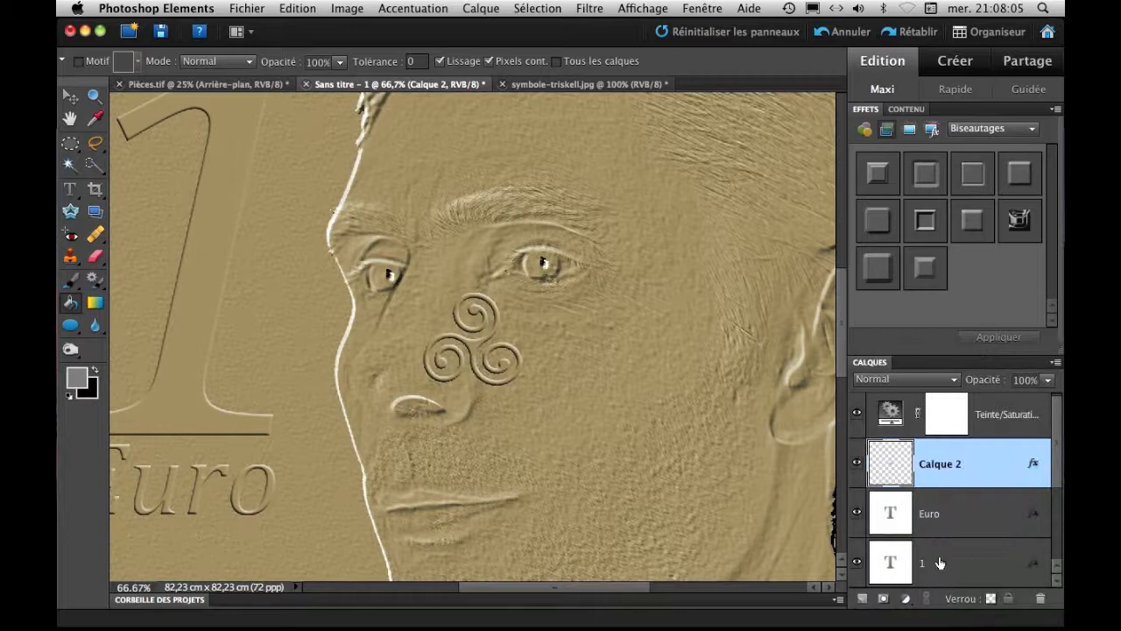
# Rename Calque 2 as Triskel.
pyautogui.doubleClick(943, 465)
pyautogui.write('Triskel')
pyautogui.press('Return')
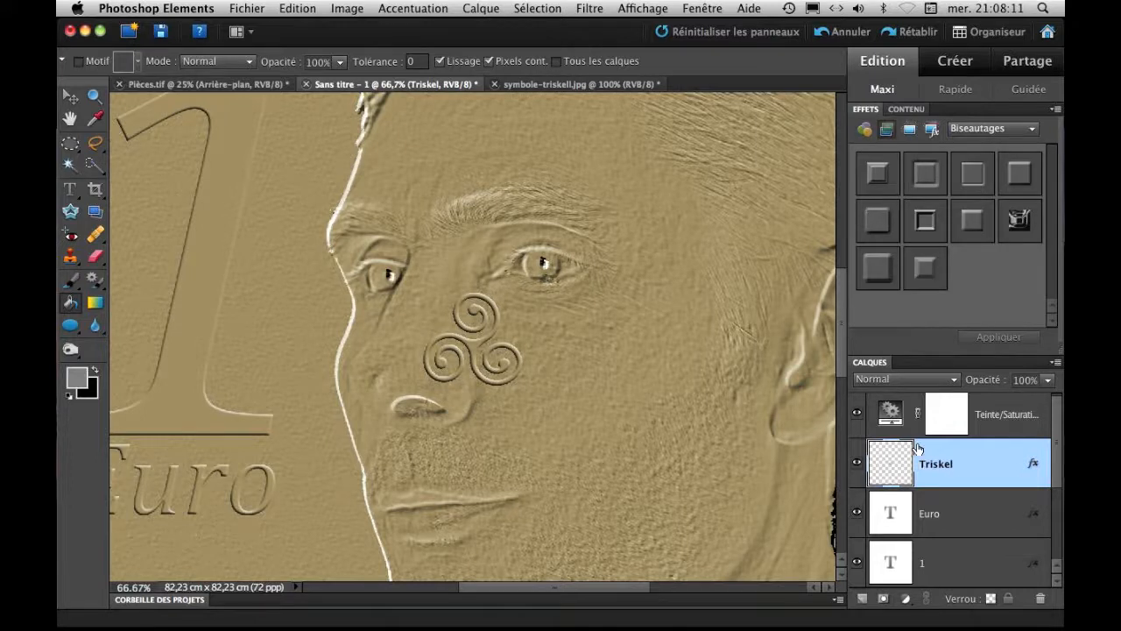
# Move the triskell off the face to just beneath the "Euro" text and nudge it into alignment there.
pyautogui.press('super+minus')
pyautogui.press('super+minus')
pyautogui.press('super+minus')
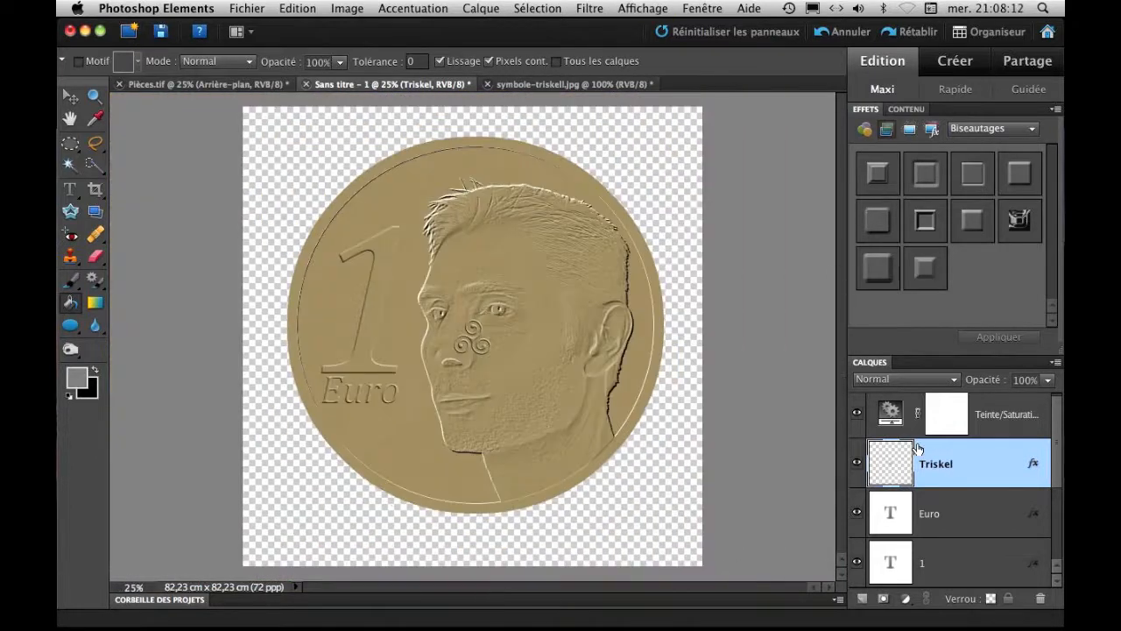
pyautogui.click(70, 96)
pyautogui.moveTo(471, 344); pyautogui.dragTo(369, 430)
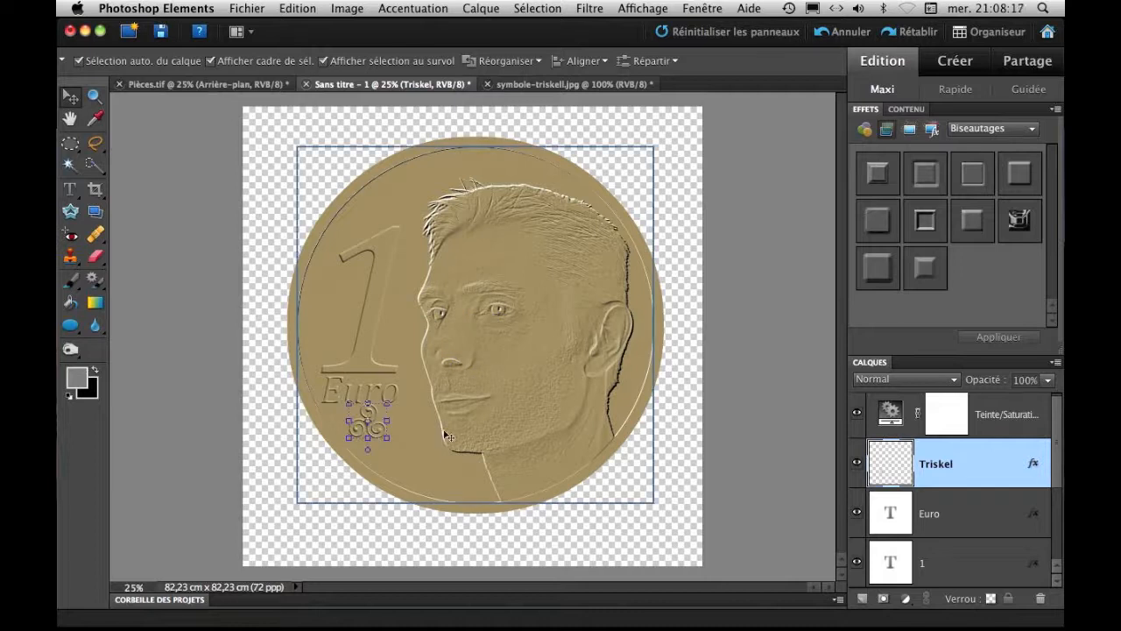
pyautogui.press('Left')
pyautogui.press('Left')
pyautogui.press('Left')
pyautogui.press('Down')
pyautogui.press('Down')
pyautogui.press('Down')
pyautogui.press('Down')
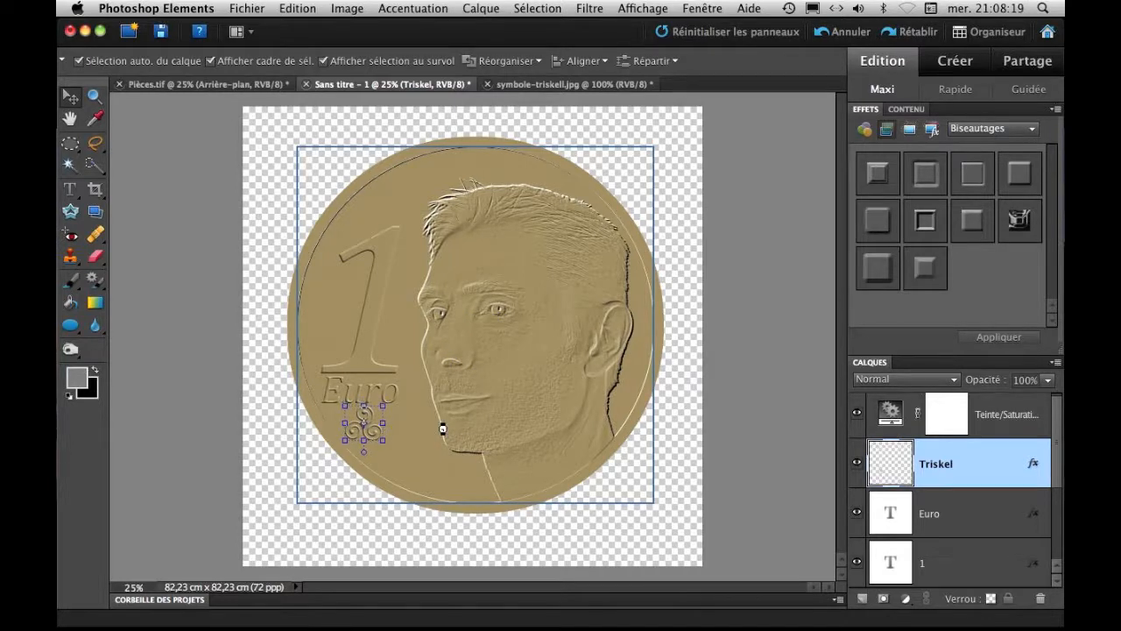
pyautogui.click(420, 445)
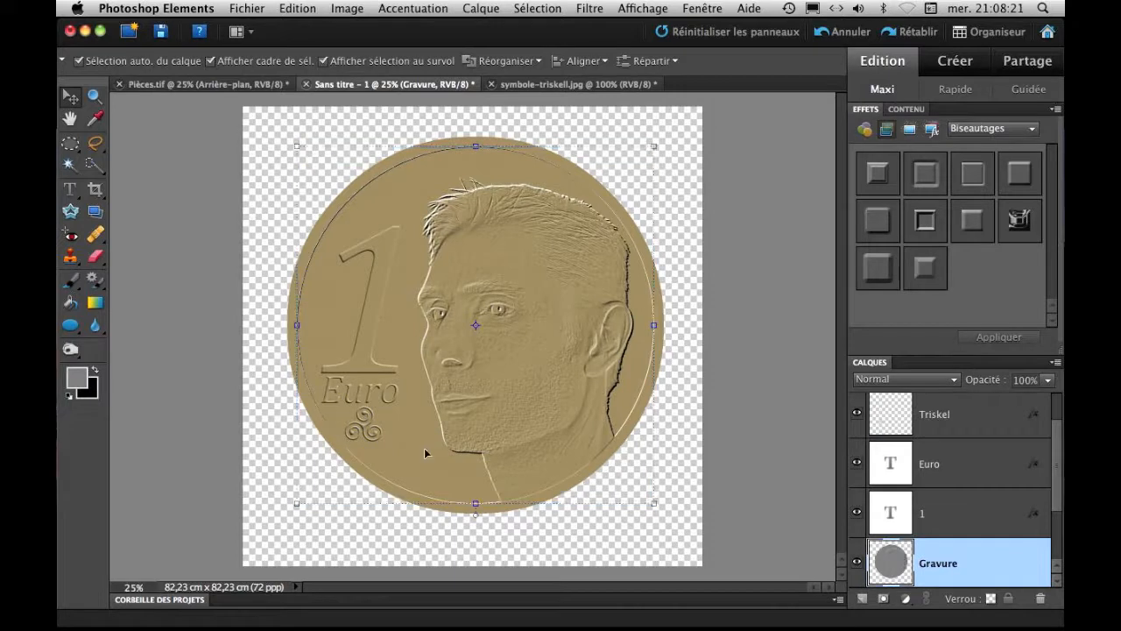
# Merge the Bordure, Gravure, 1, Euro and Triskel layers into a single layer.
pyautogui.moveTo(1060, 491); pyautogui.dragTo(1056, 523)
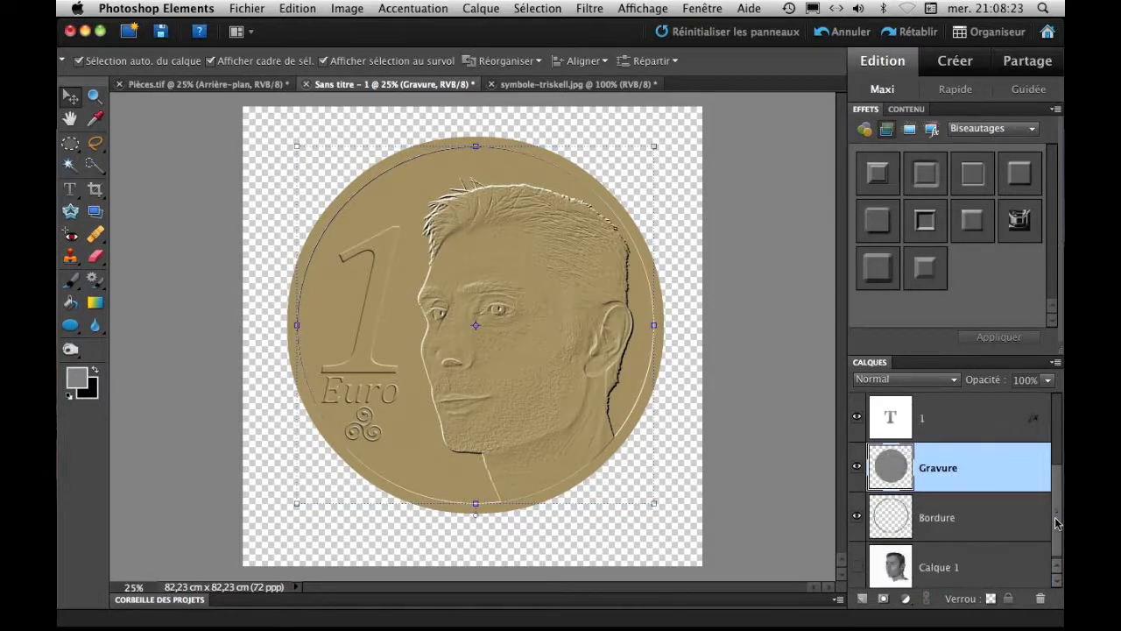
pyautogui.click(978, 518)
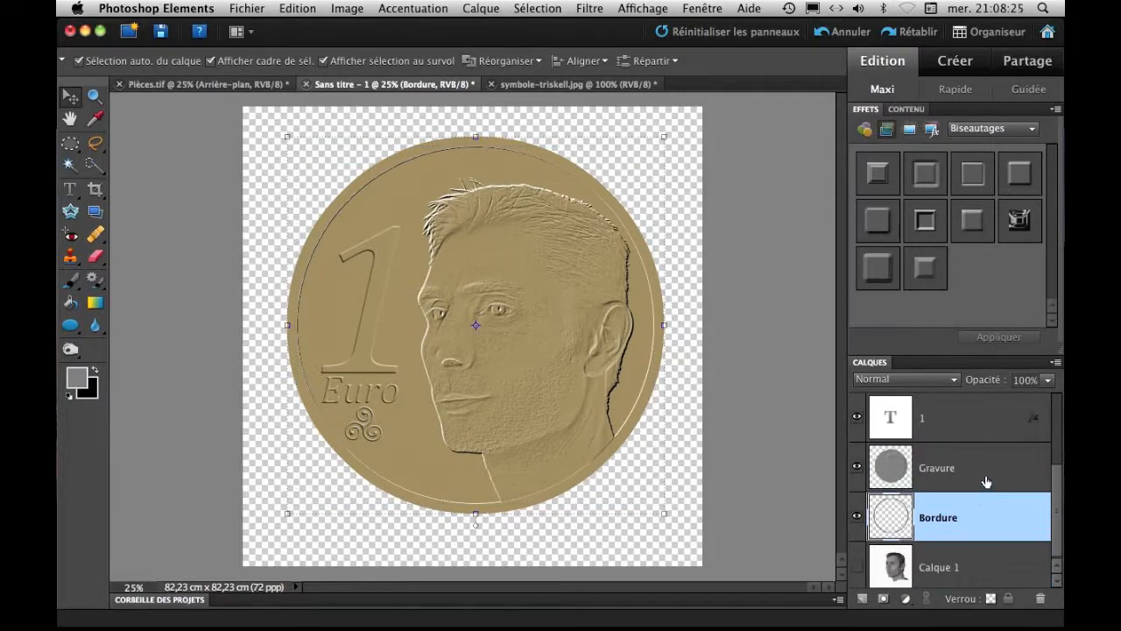
pyautogui.keyDown('shift'); pyautogui.click(985, 477); pyautogui.keyUp('shift')
pyautogui.keyDown('shift'); pyautogui.click(986, 438); pyautogui.keyUp('shift')
pyautogui.scroll(2, 1007, 473)
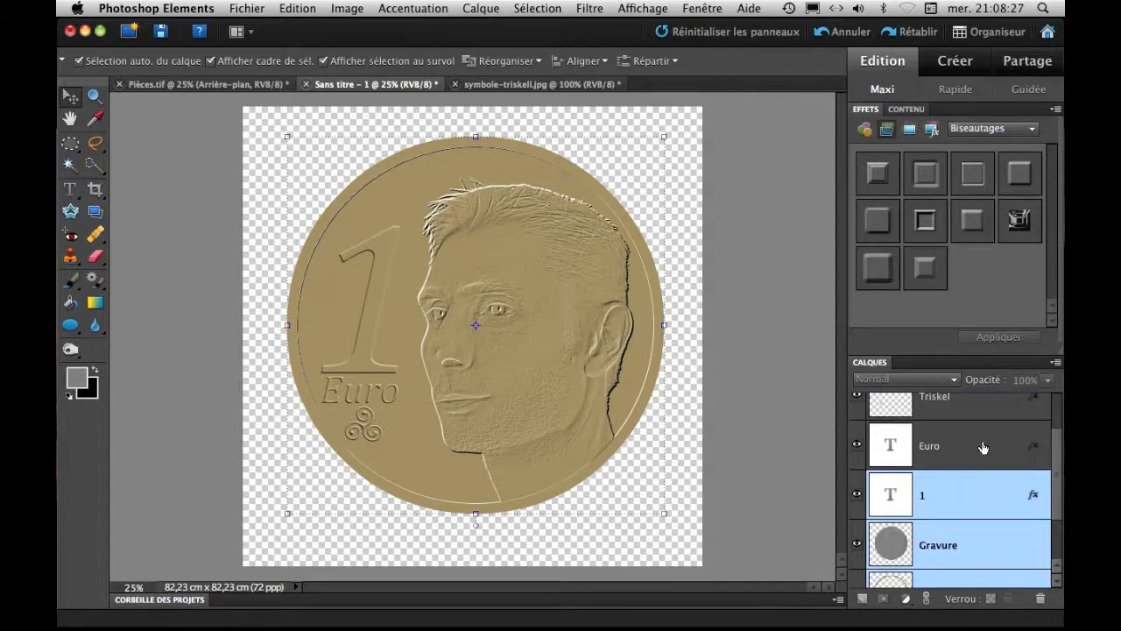
pyautogui.keyDown('shift'); pyautogui.click(982, 447); pyautogui.keyUp('shift')
pyautogui.scroll(1, 989, 456)
pyautogui.keyDown('shift'); pyautogui.click(990, 457); pyautogui.keyUp('shift')
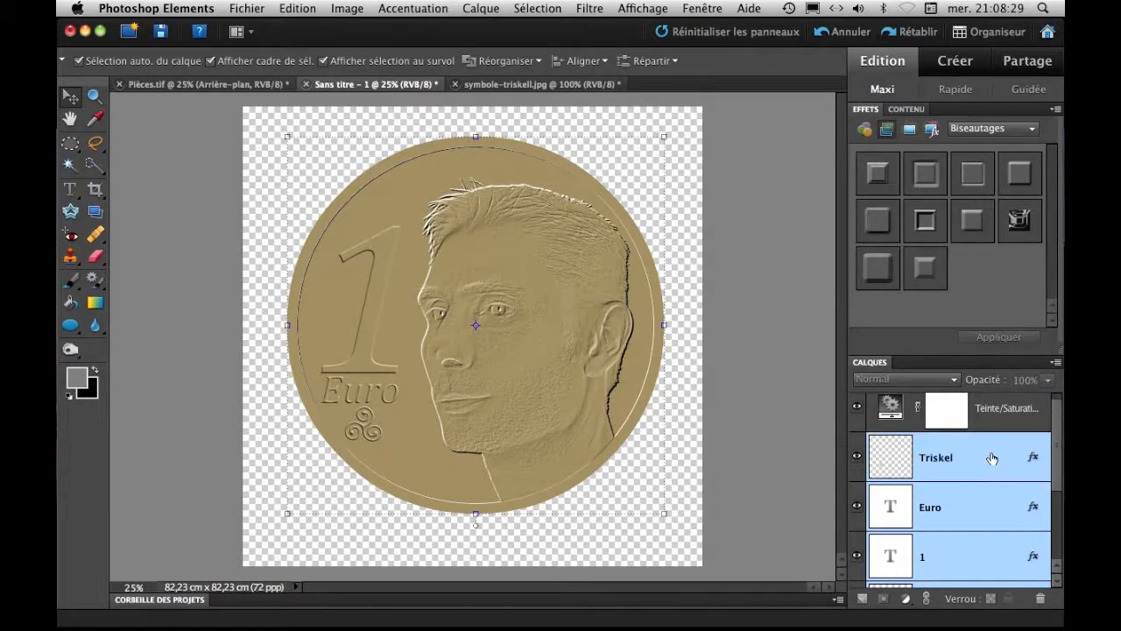
pyautogui.rightClick(990, 457)
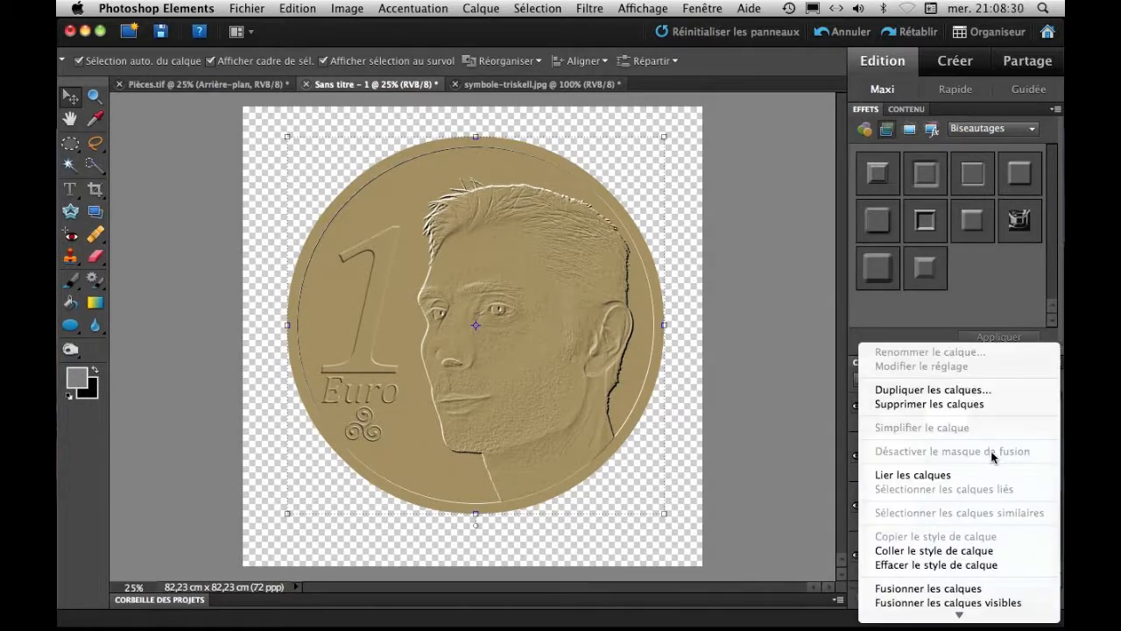
pyautogui.click(958, 593)
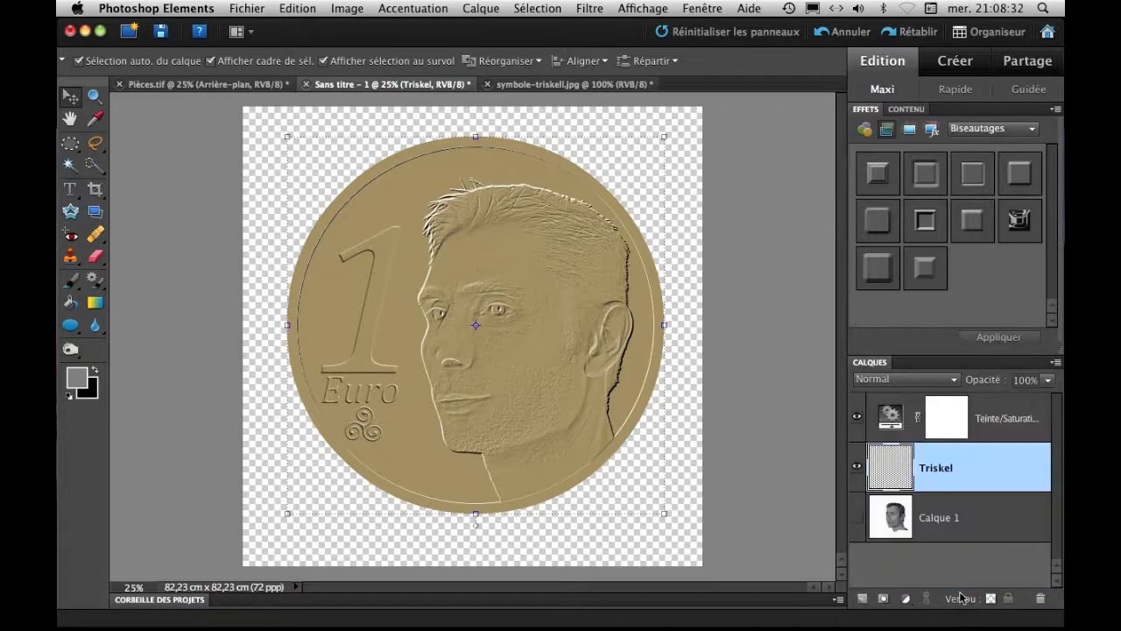
# Name the merged layer Pièce, and undo both the renaming and the merge.
pyautogui.doubleClick(933, 470)
pyautogui.write('P')
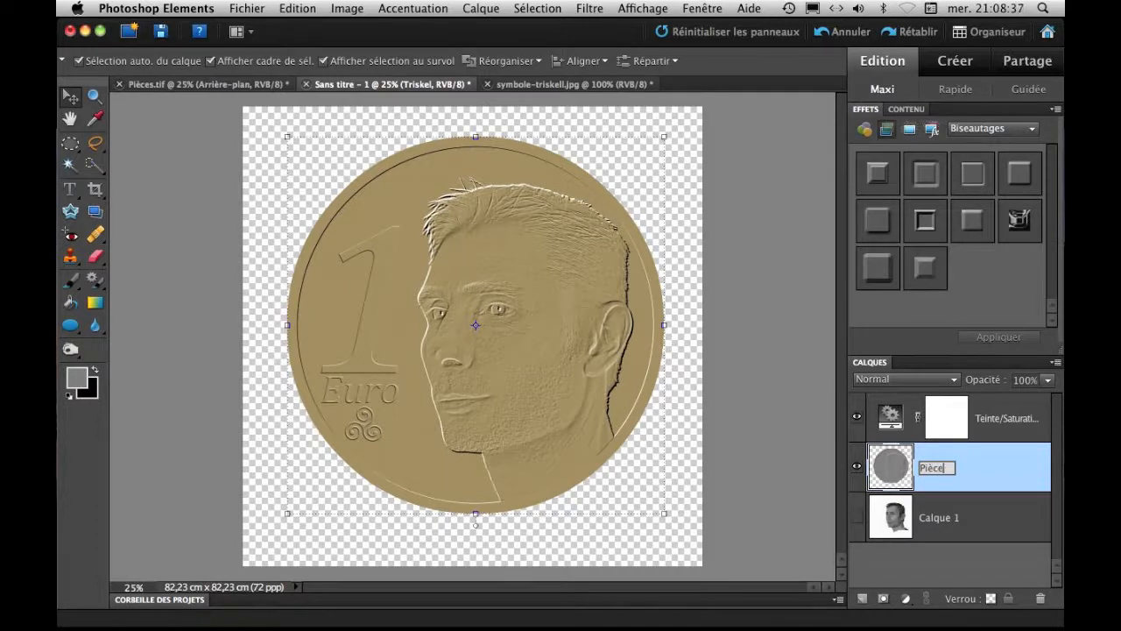
pyautogui.write('ièce')
pyautogui.press('Return')
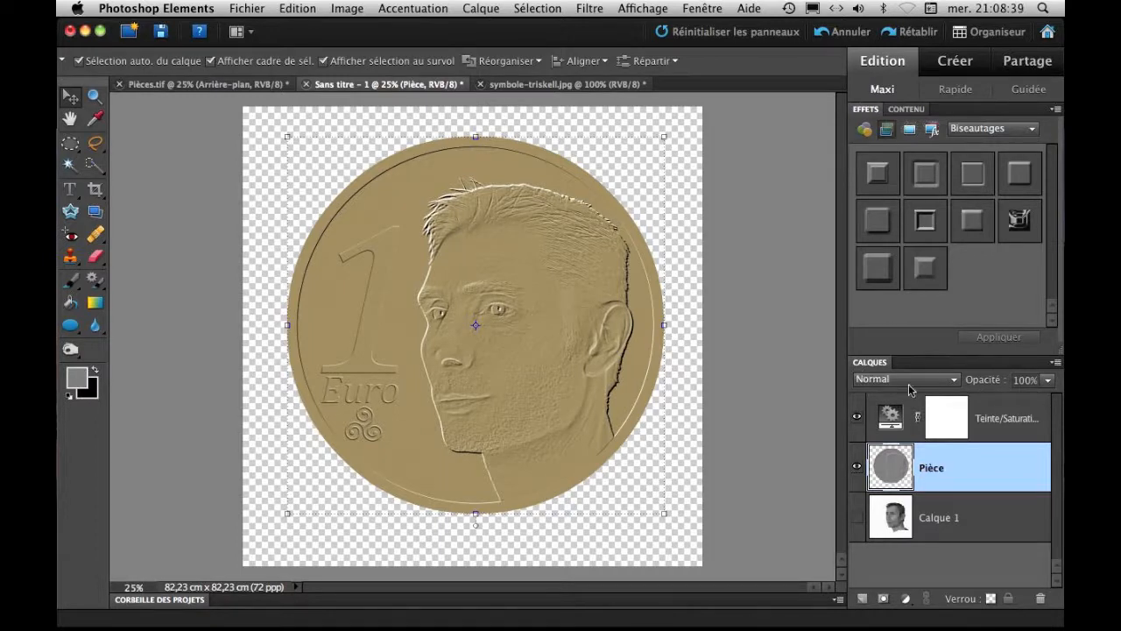
pyautogui.click(823, 32)
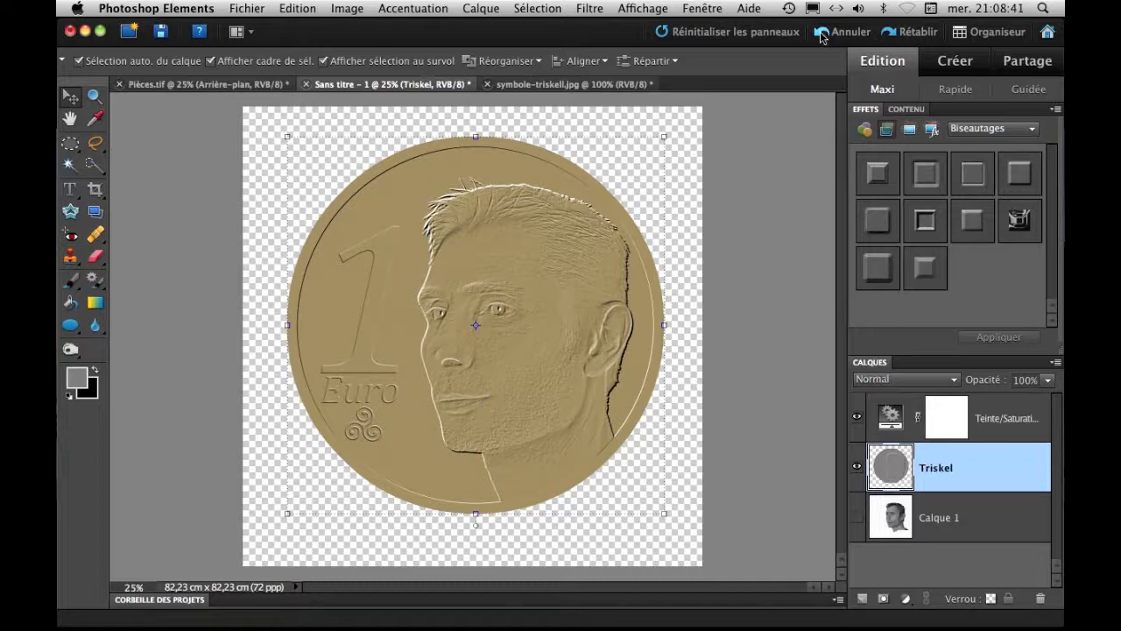
pyautogui.click(823, 31)
# Duplicate the Euro text layer.
pyautogui.click(936, 534)
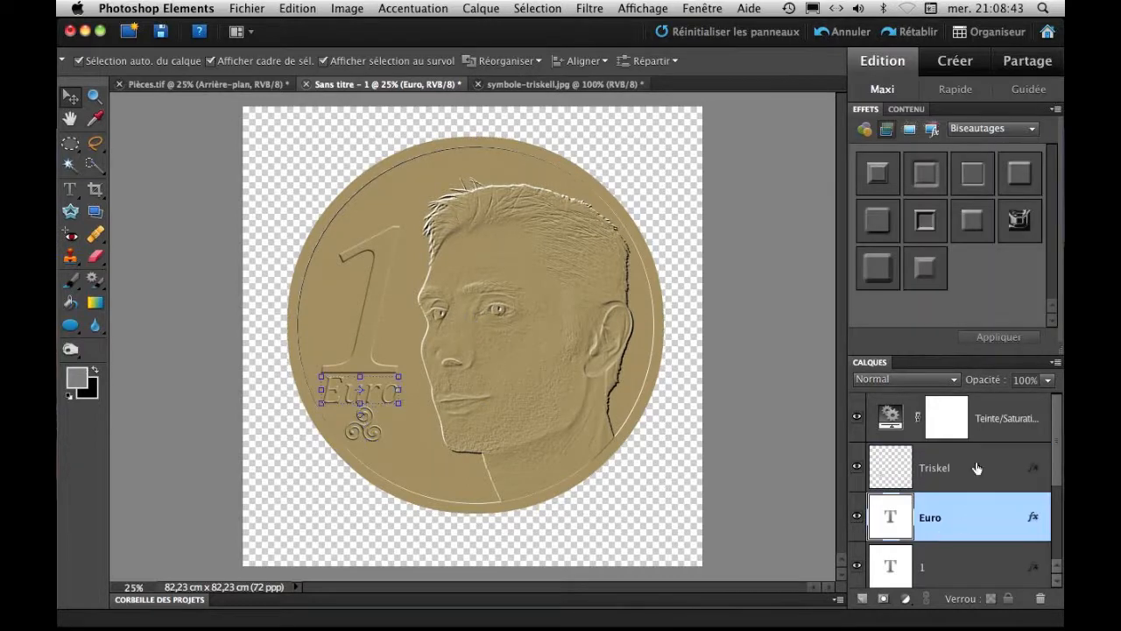
pyautogui.scroll(-1, 1055, 442)
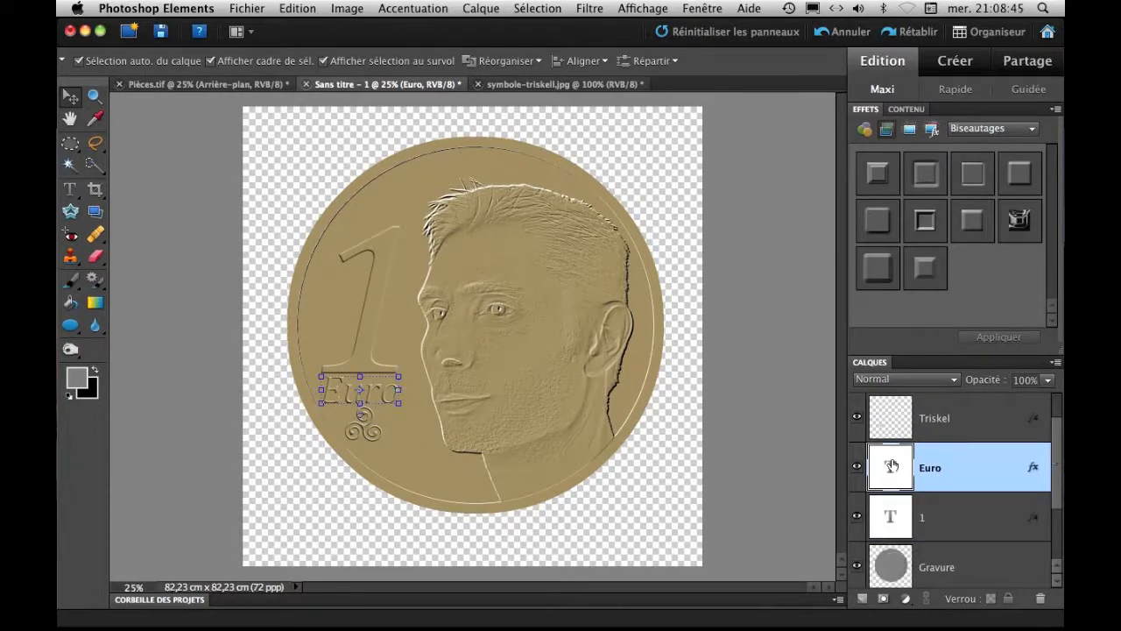
pyautogui.moveTo(891, 465); pyautogui.dragTo(862, 599)
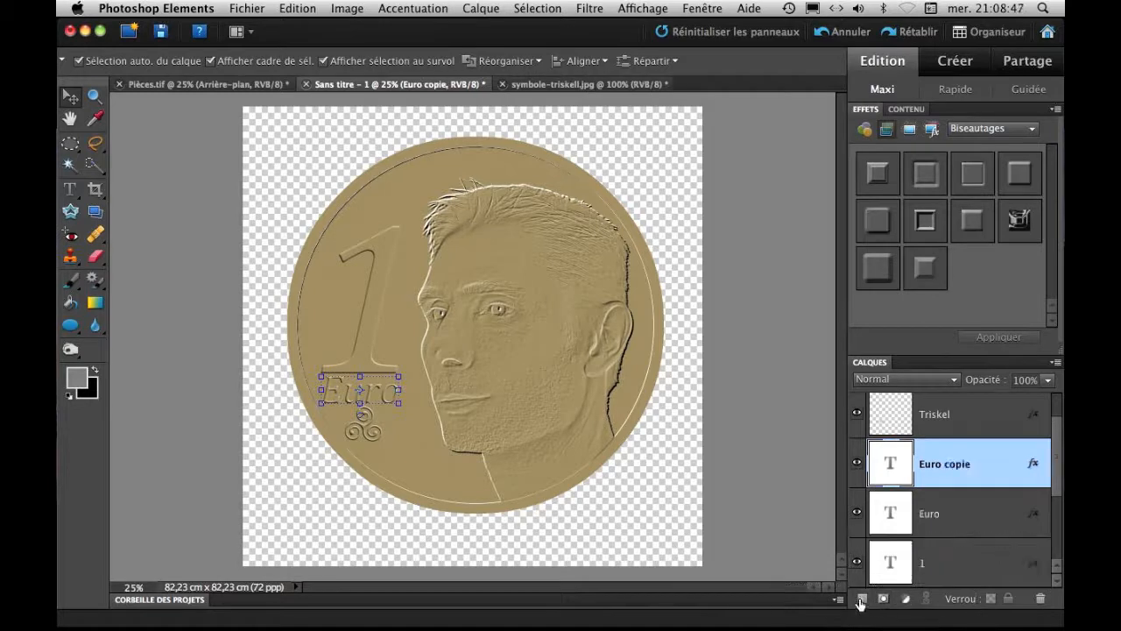
# Change the duplicated text to 2011 and move it to the coin's lower edge, below the portrait's neck.
pyautogui.doubleClick(896, 462)
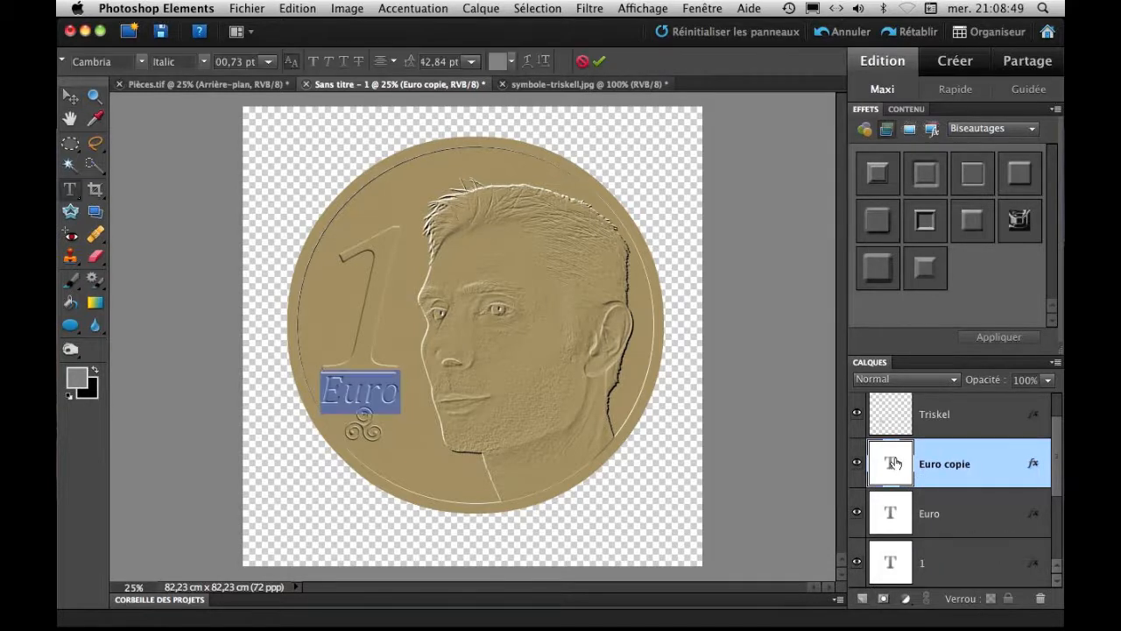
pyautogui.write('2011')
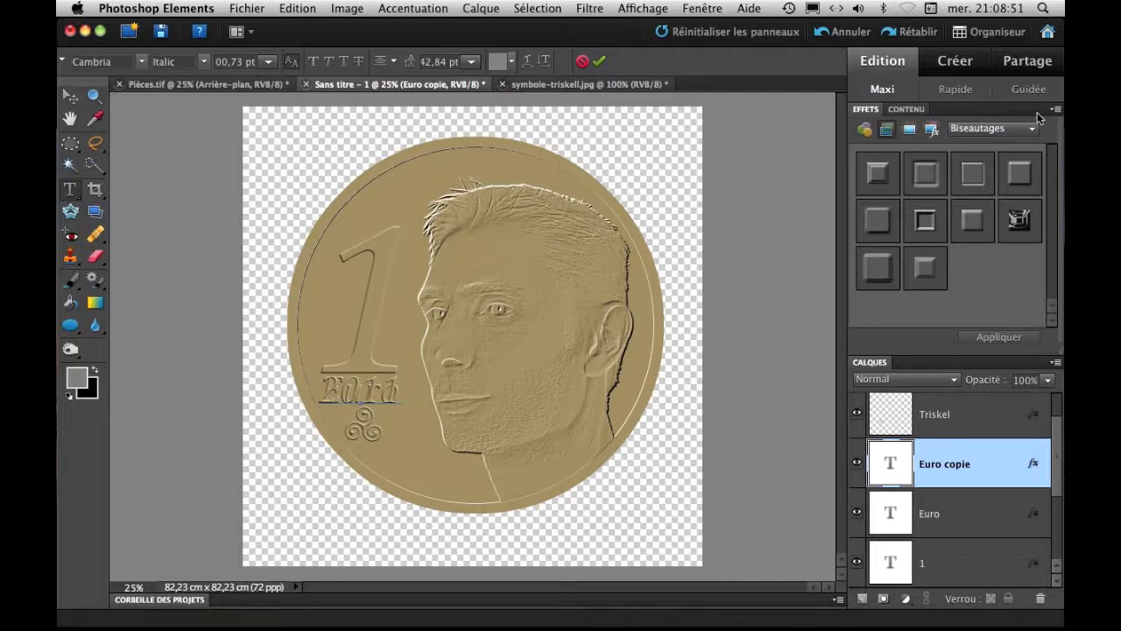
pyautogui.click(598, 62)
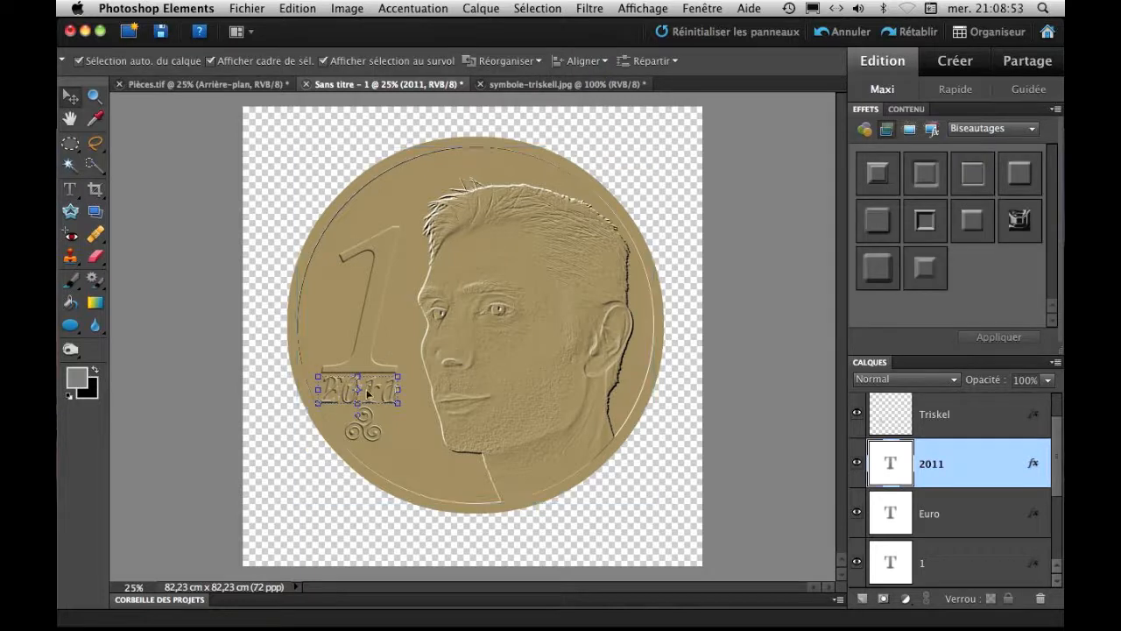
pyautogui.moveTo(368, 394); pyautogui.dragTo(485, 488)
# Merge the Euro, 1, Gravure and Bordure layers into one, leaving out the 2011 and Triskel layers.
pyautogui.click(981, 508)
pyautogui.moveTo(1060, 451); pyautogui.dragTo(1064, 495)
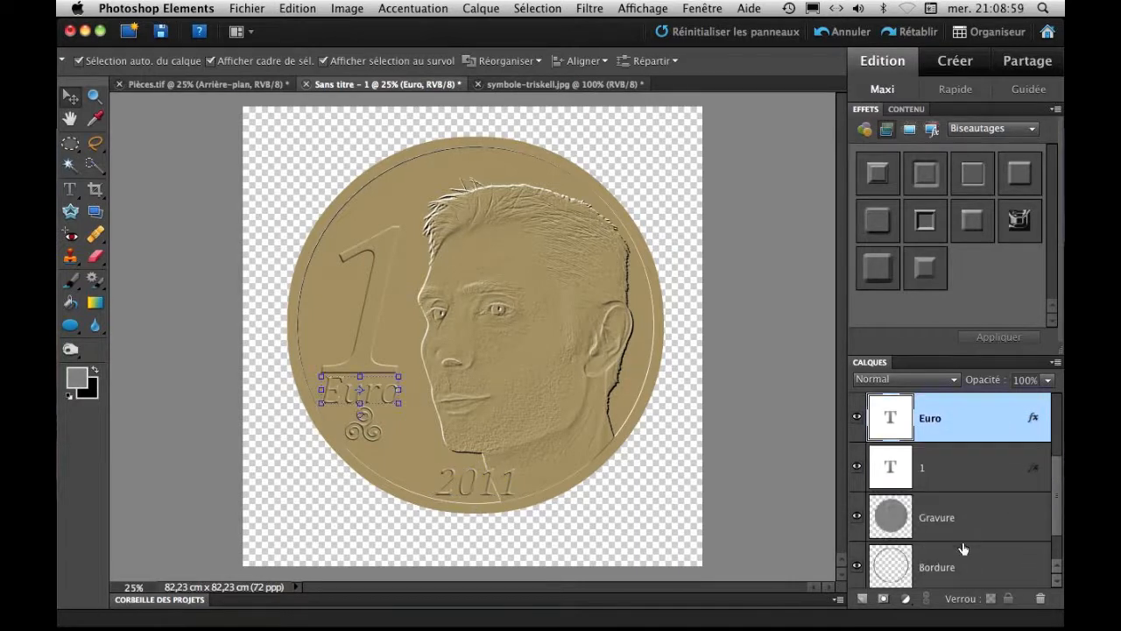
pyautogui.keyDown('shift'); pyautogui.click(973, 563); pyautogui.keyUp('shift')
pyautogui.moveTo(1062, 486)
pyautogui.mouseDown()
pyautogui.moveTo(1061, 503)
pyautogui.moveTo(1062, 486)
pyautogui.mouseUp()
pyautogui.scroll(1, 1062, 471)
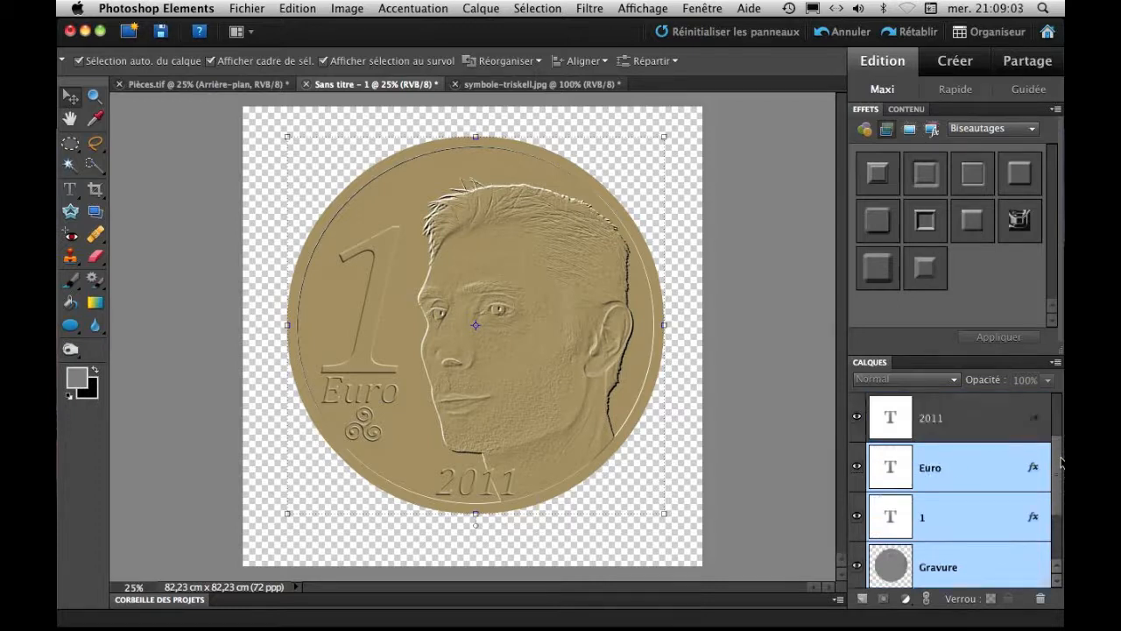
pyautogui.rightClick(963, 483)
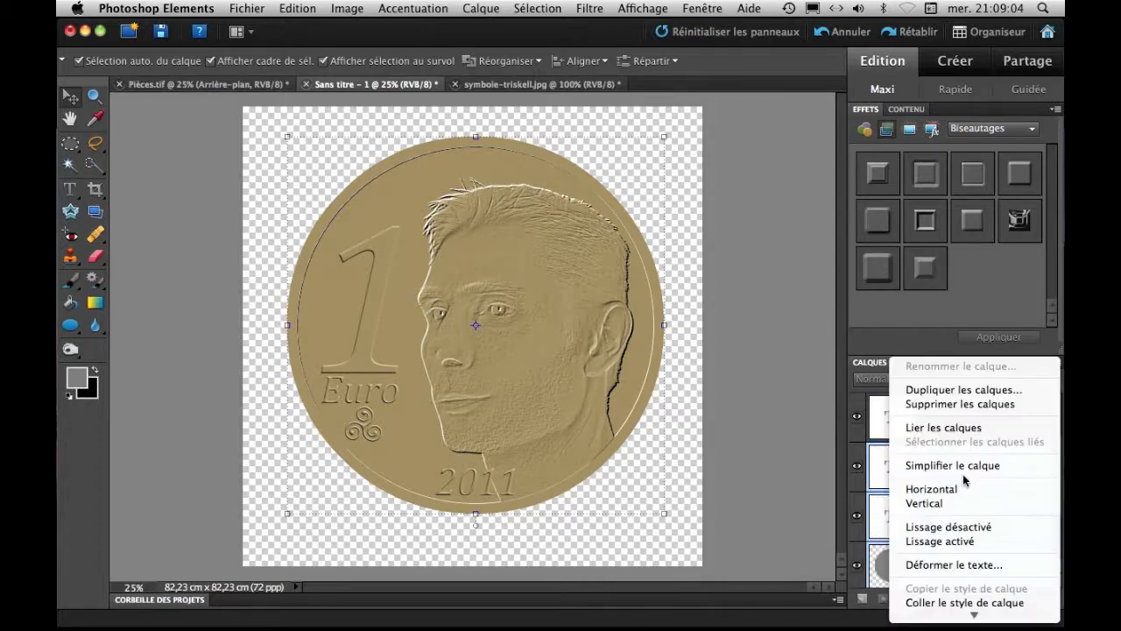
pyautogui.rightClick(882, 528)
pyautogui.click(910, 592)
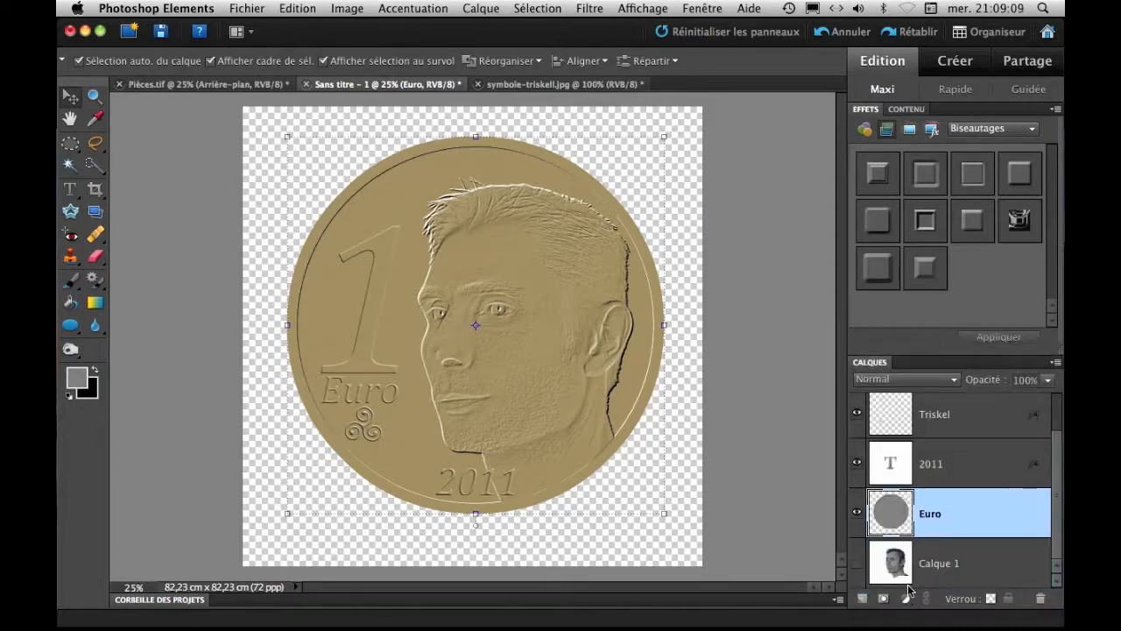
# Rename the merged Euro layer as pièce.
pyautogui.doubleClick(931, 516)
pyautogui.write('P')
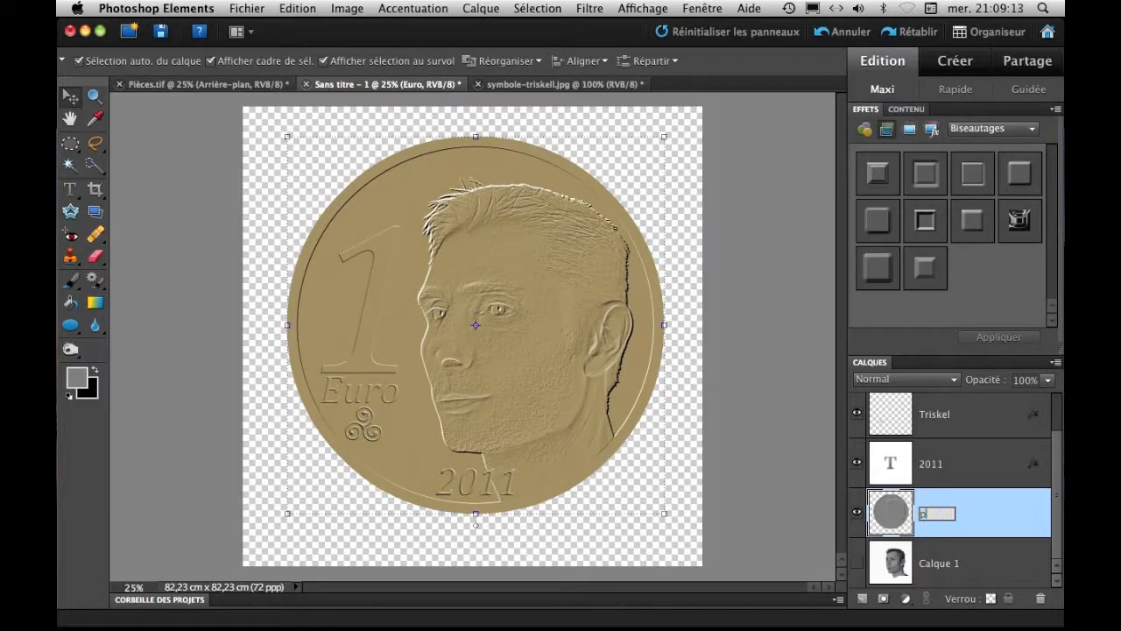
pyautogui.press('Return')
# Scale the 2011 text down to 48% and place it close to the coin's lower border.
pyautogui.click(950, 470)
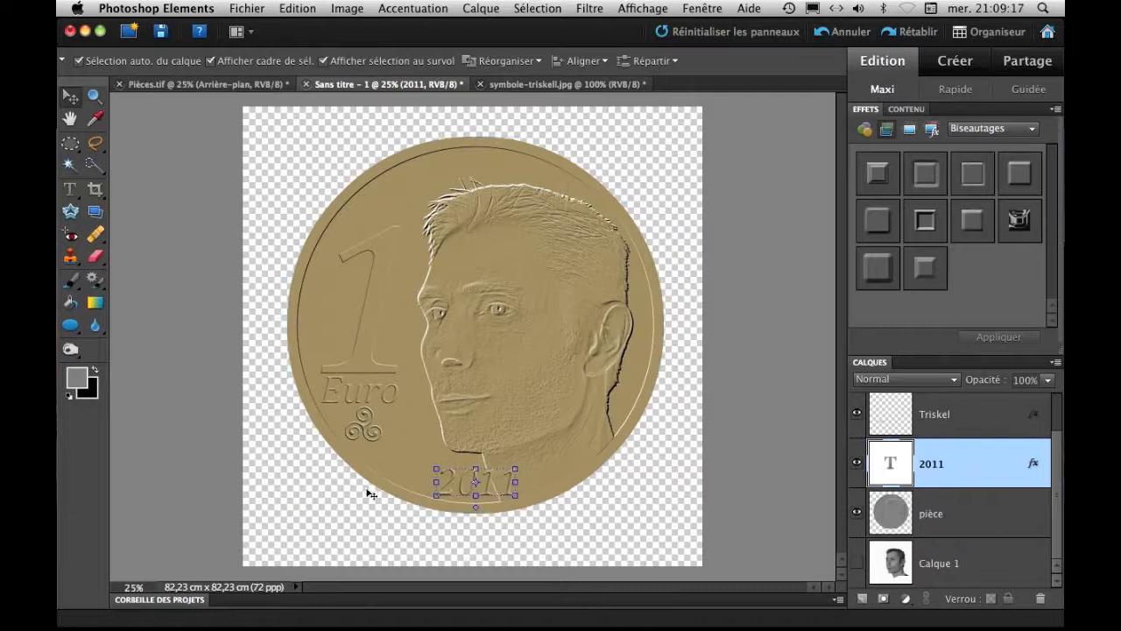
pyautogui.click(515, 468)
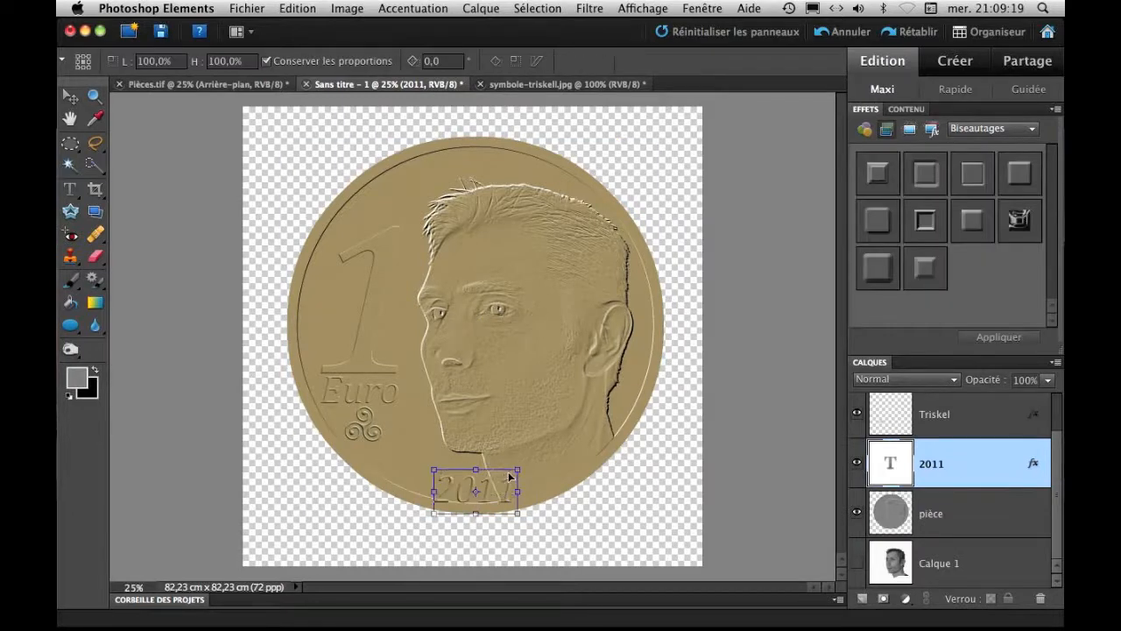
pyautogui.moveTo(517, 462); pyautogui.dragTo(477, 496)
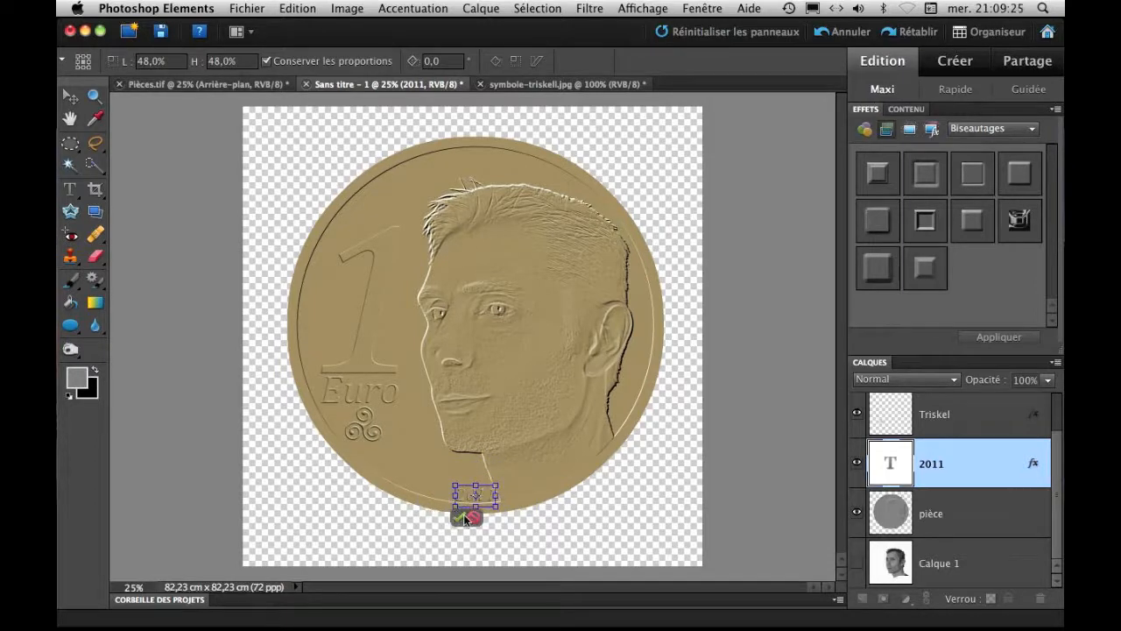
pyautogui.click(464, 515)
pyautogui.click(520, 501)
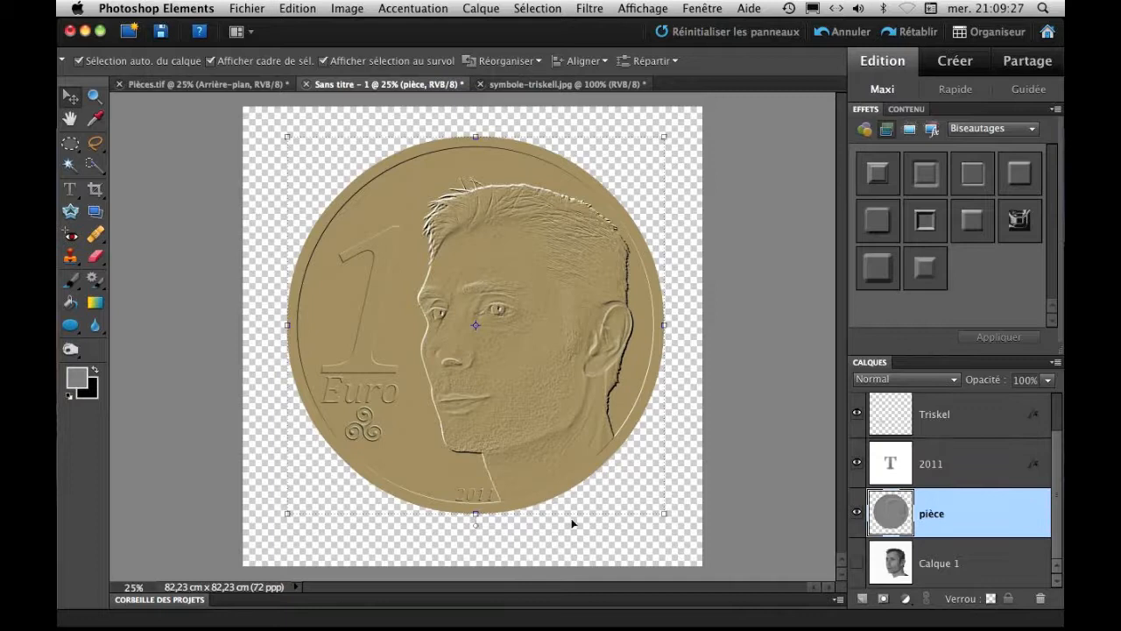
# Align the 2011 text with the pièce layer on their horizontal centres, then deselect both layers.
pyautogui.click(953, 463)
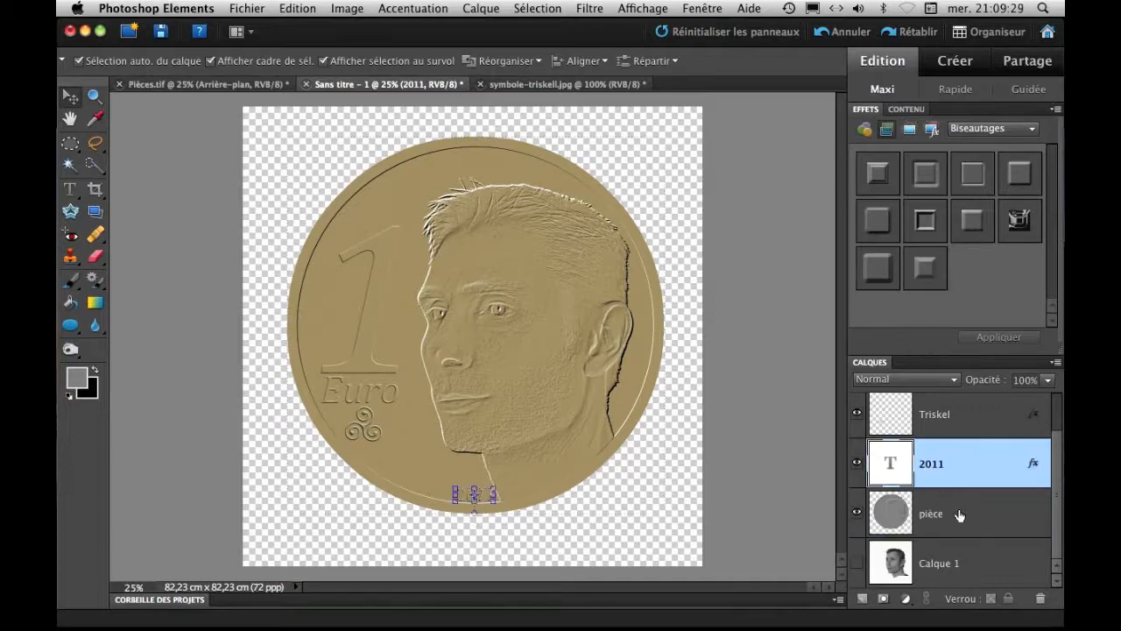
pyautogui.keyDown('shift'); pyautogui.click(959, 515); pyautogui.keyUp('shift')
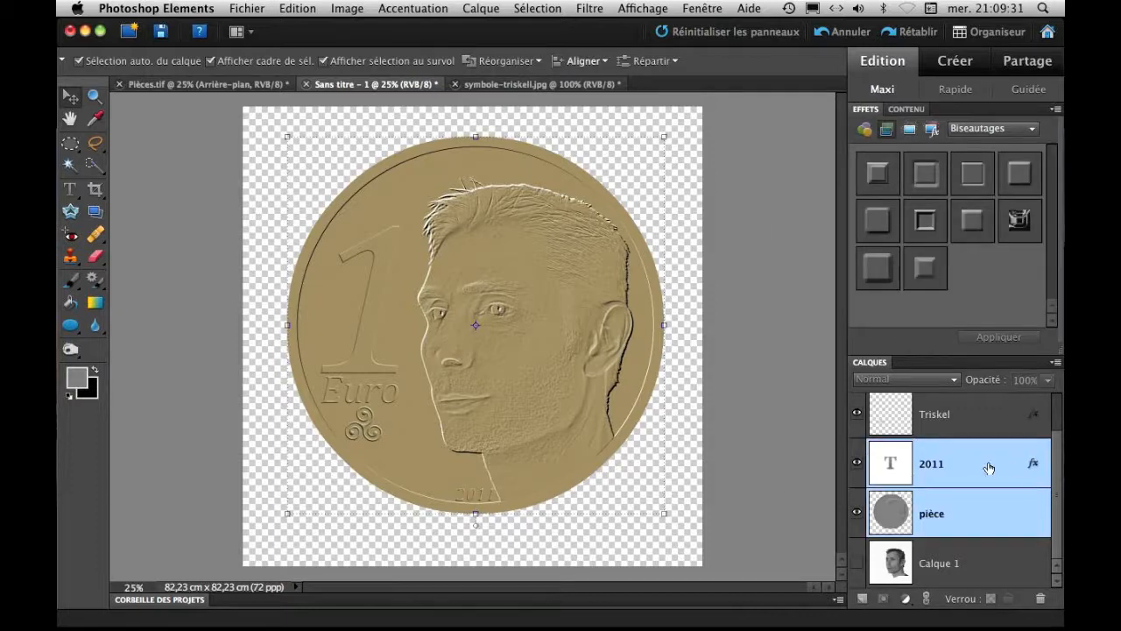
pyautogui.click(602, 62)
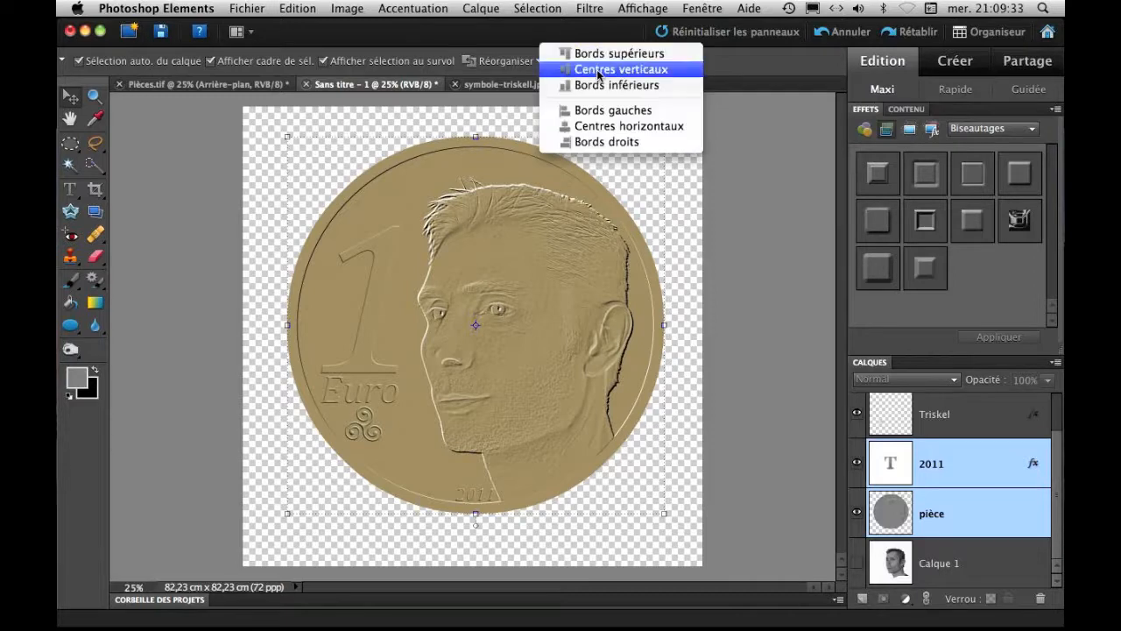
pyautogui.click(599, 127)
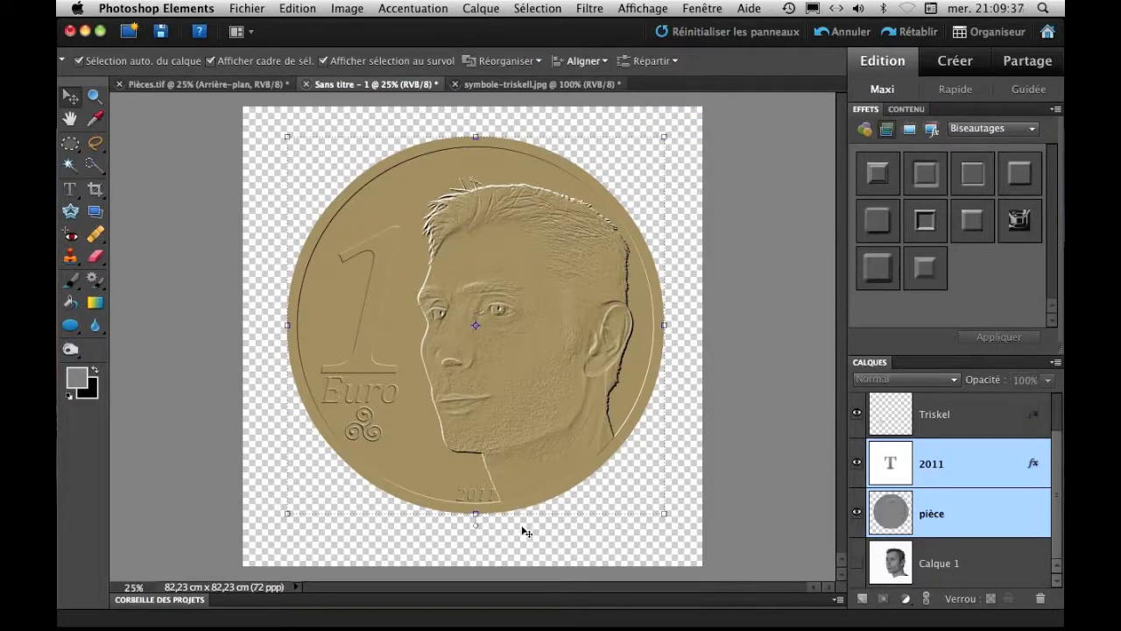
pyautogui.click(766, 463)
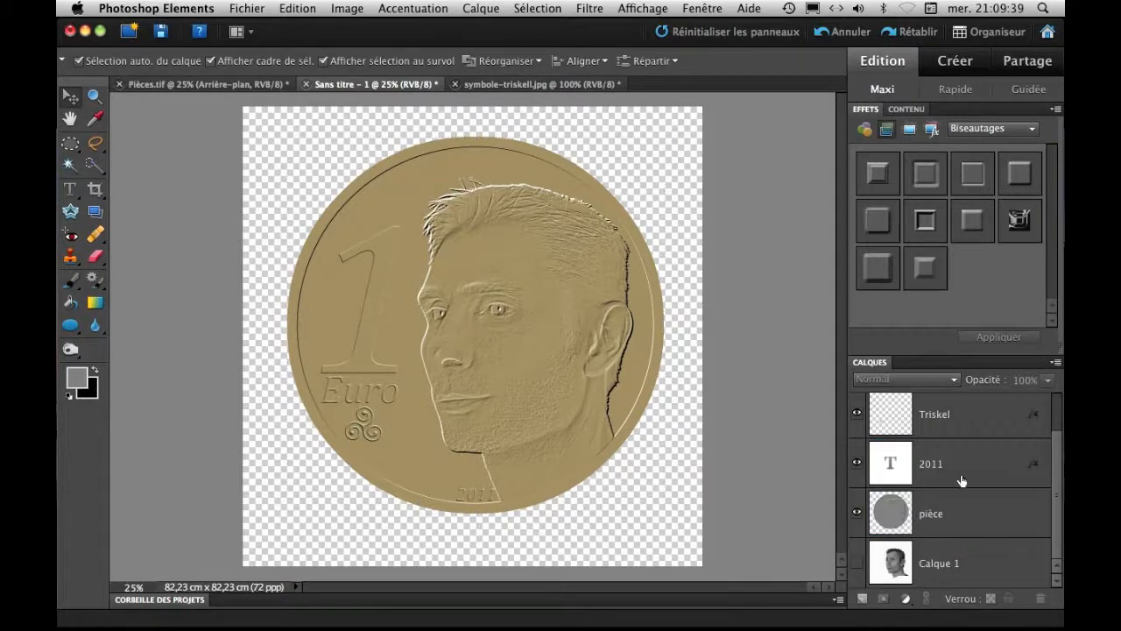
# Duplicate the 2011 text layer and change the copy's text to Bretagne.
pyautogui.click(959, 474)
pyautogui.moveTo(897, 466); pyautogui.dragTo(863, 599)
pyautogui.doubleClick(894, 462)
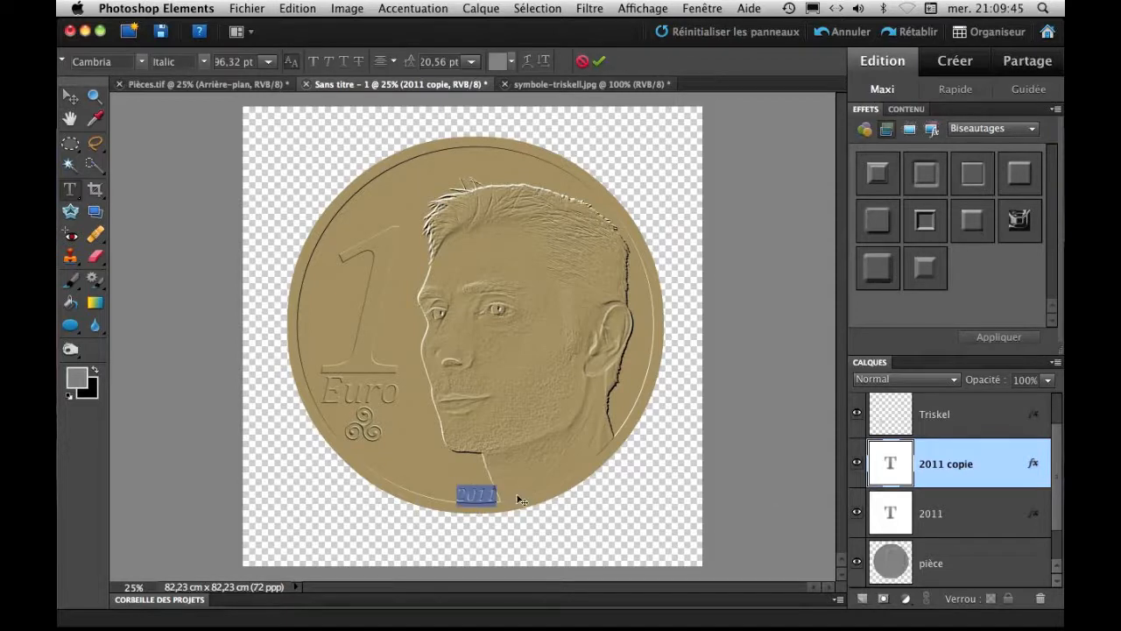
pyautogui.press('BackSpace')
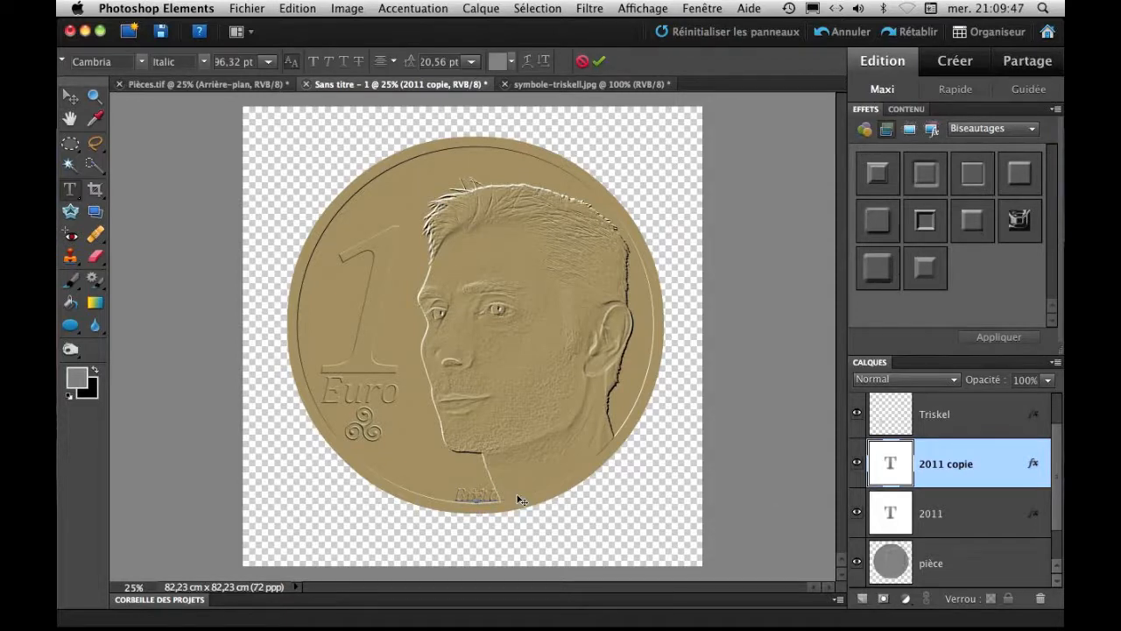
pyautogui.click(599, 62)
# Move the Bretagne text to the coin's upper edge, centred above the portrait's hair.
pyautogui.press('v')
pyautogui.moveTo(477, 493); pyautogui.dragTo(517, 369)
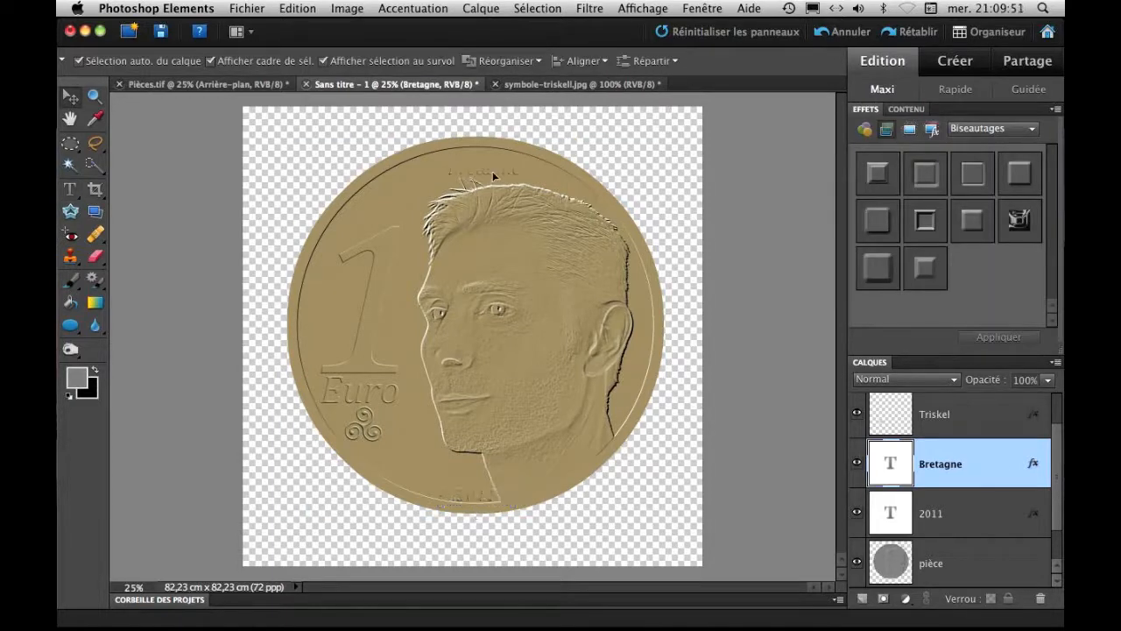
pyautogui.moveTo(474, 164); pyautogui.dragTo(476, 166)
# Warp the Bretagne text with the horizontal Arche style and an inflexion of +15%.
pyautogui.click(75, 196)
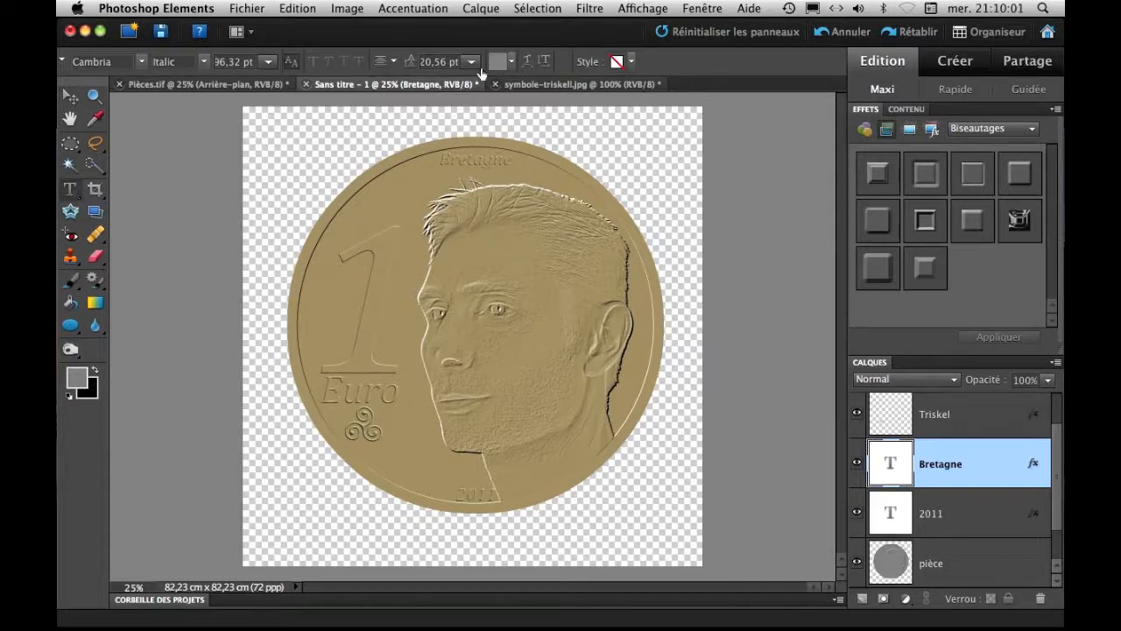
pyautogui.click(528, 61)
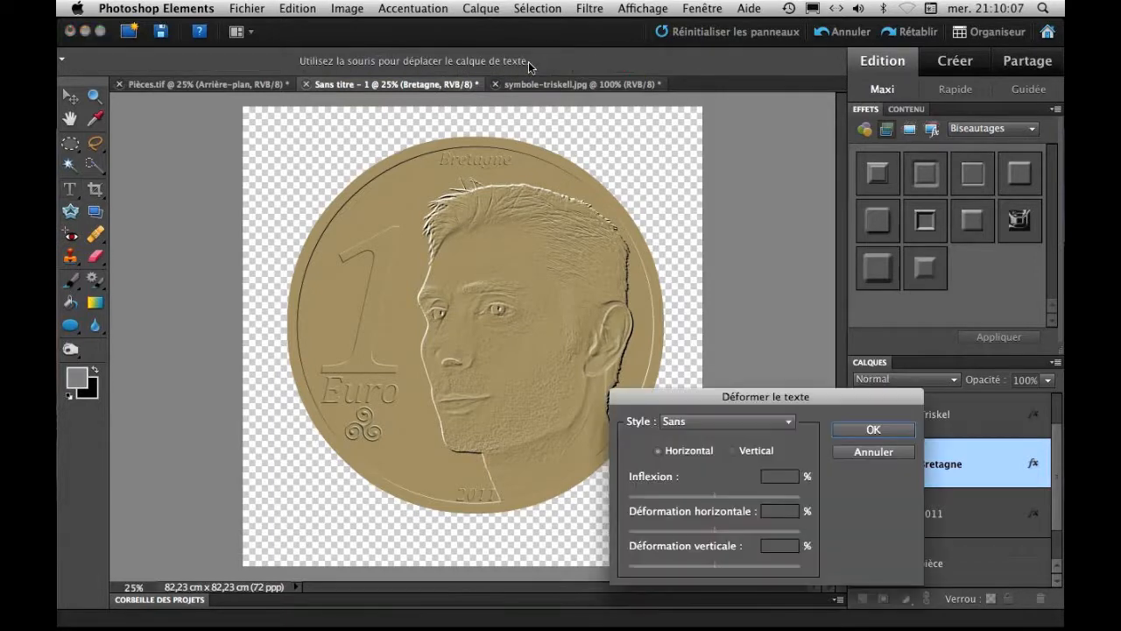
pyautogui.moveTo(787, 402); pyautogui.dragTo(820, 239)
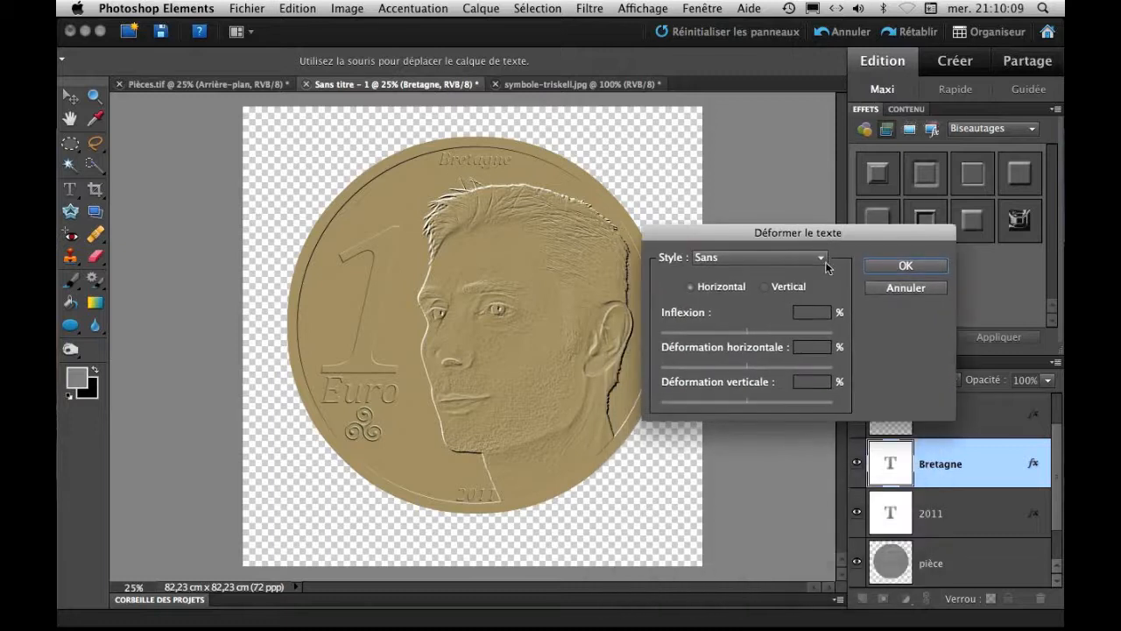
pyautogui.click(826, 264)
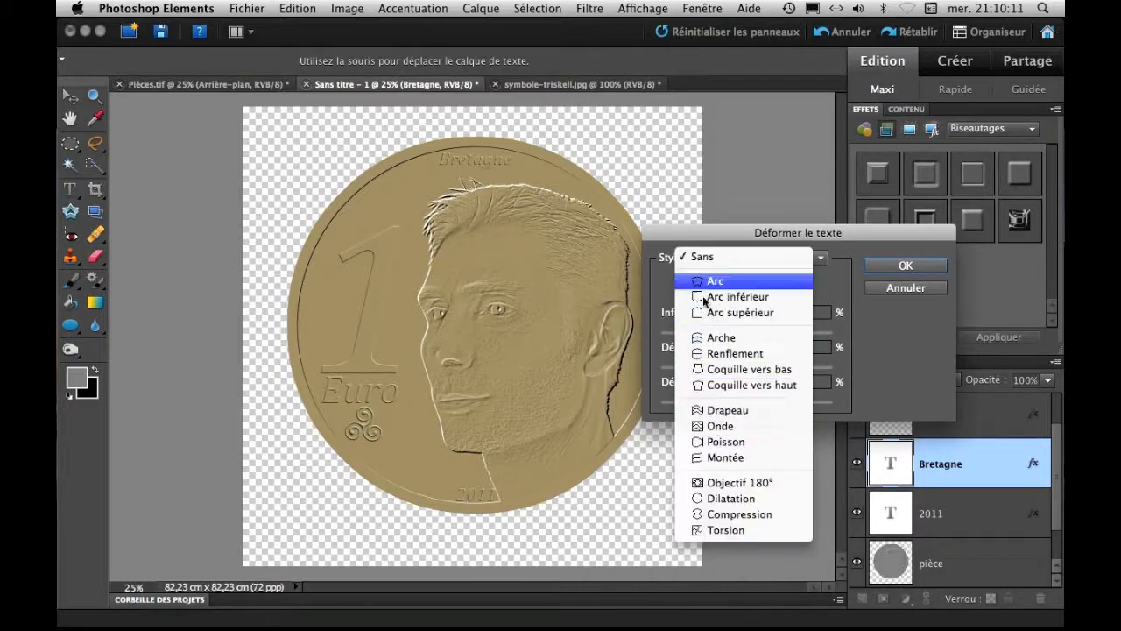
pyautogui.click(720, 338)
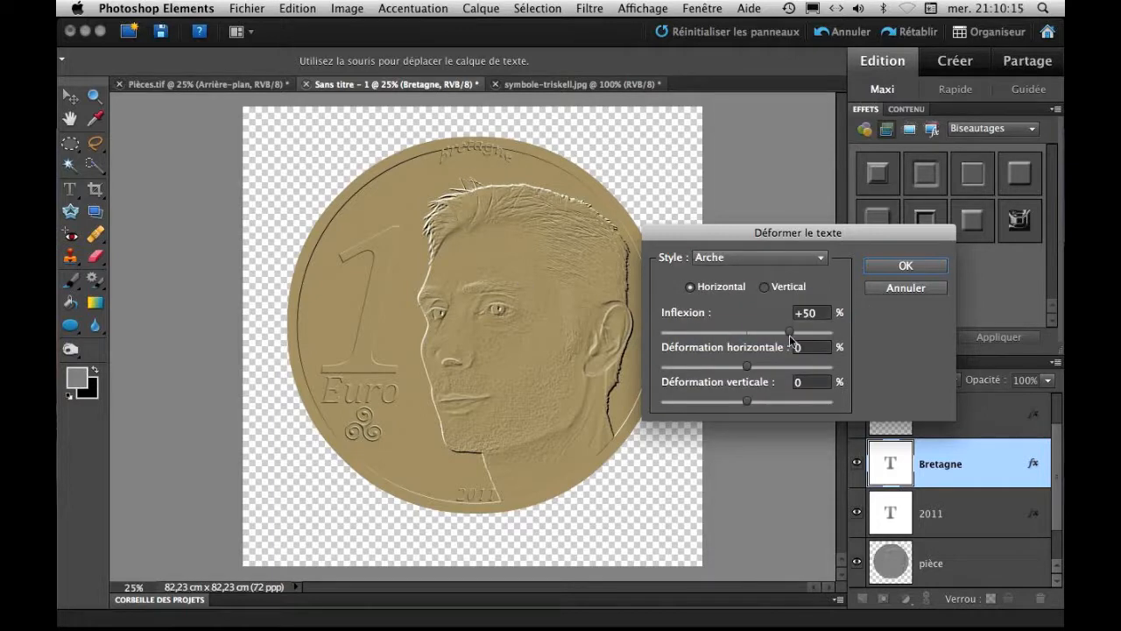
pyautogui.moveTo(786, 334)
pyautogui.mouseDown()
pyautogui.moveTo(759, 334)
pyautogui.moveTo(772, 333)
pyautogui.mouseUp()
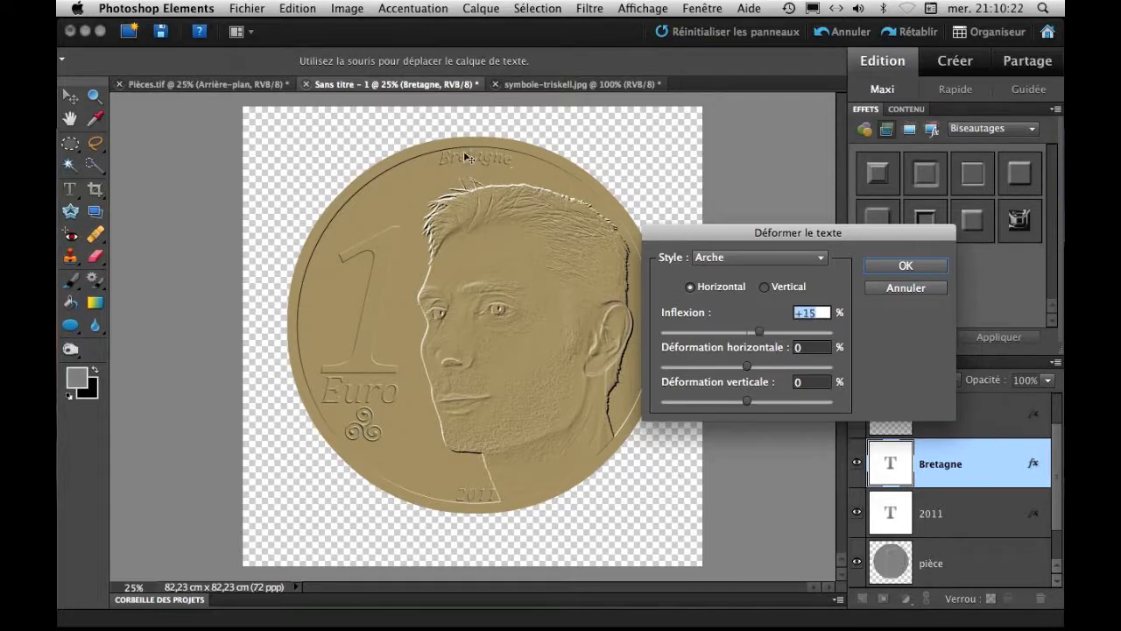
pyautogui.click(895, 265)
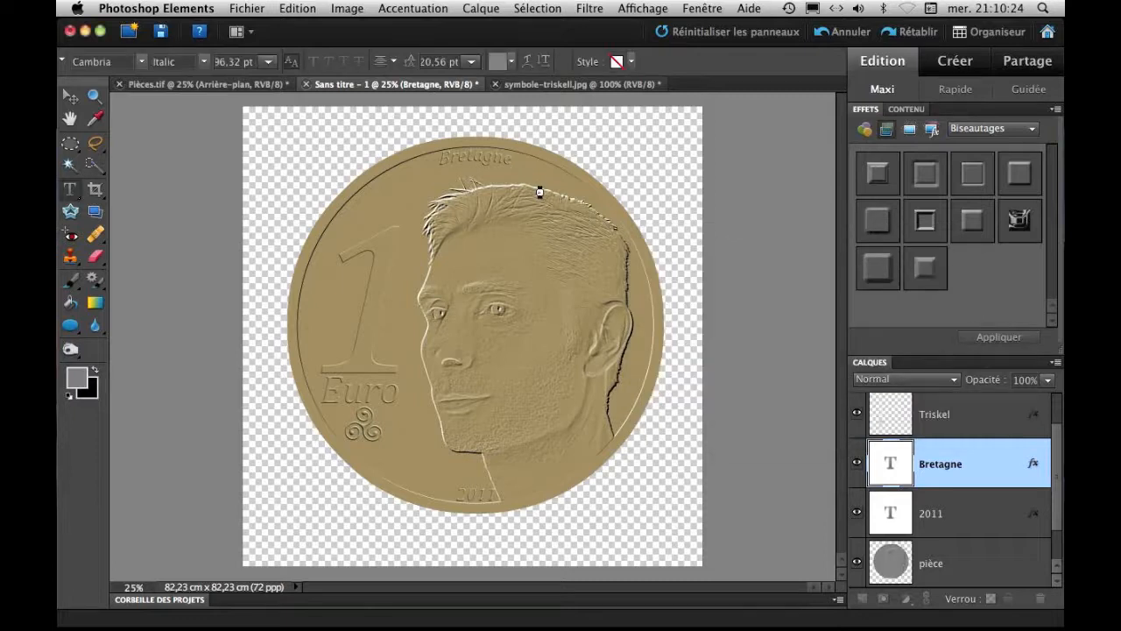
# Rewrite the arched Bretagne text in capitals as BRETAGNE.
pyautogui.doubleClick(891, 470)
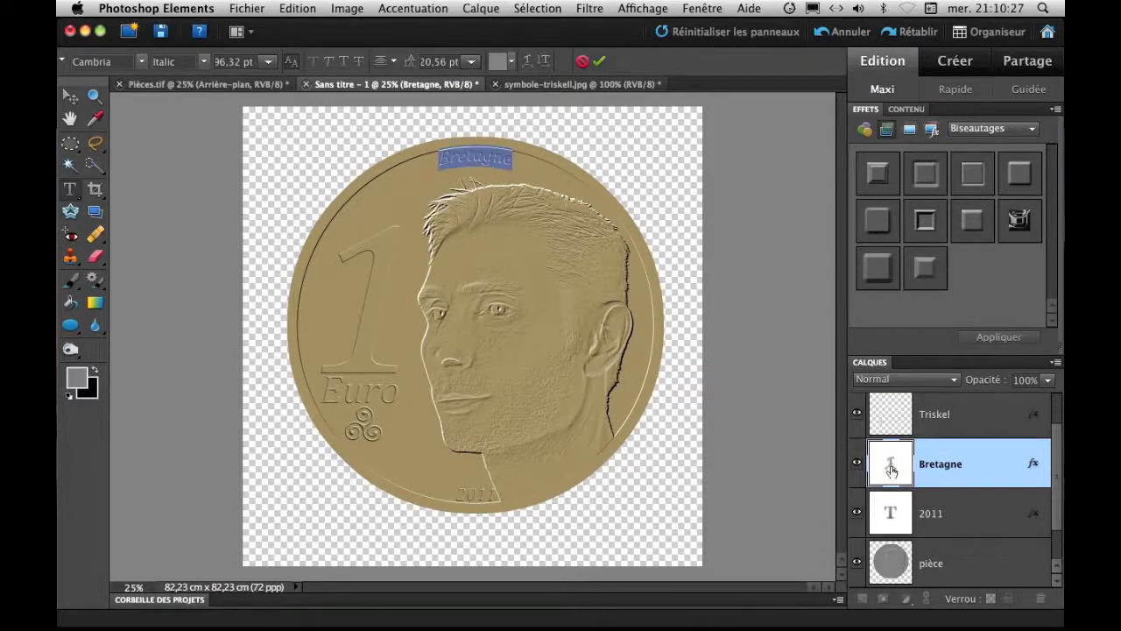
pyautogui.press('BackSpace')
pyautogui.write('BRETAGNE')
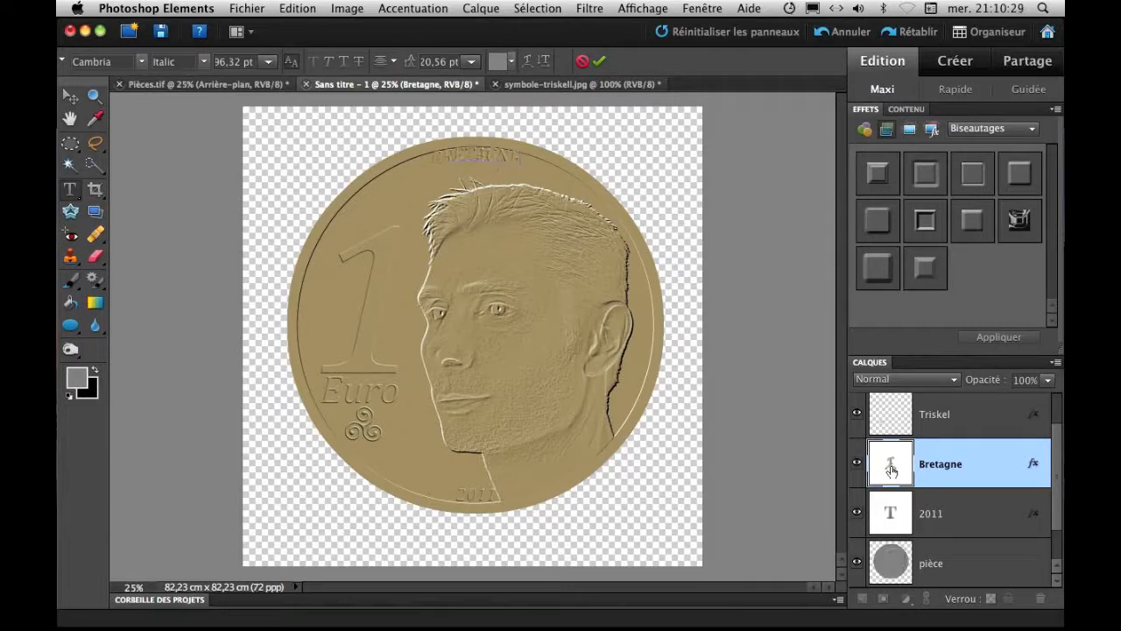
pyautogui.click(599, 61)
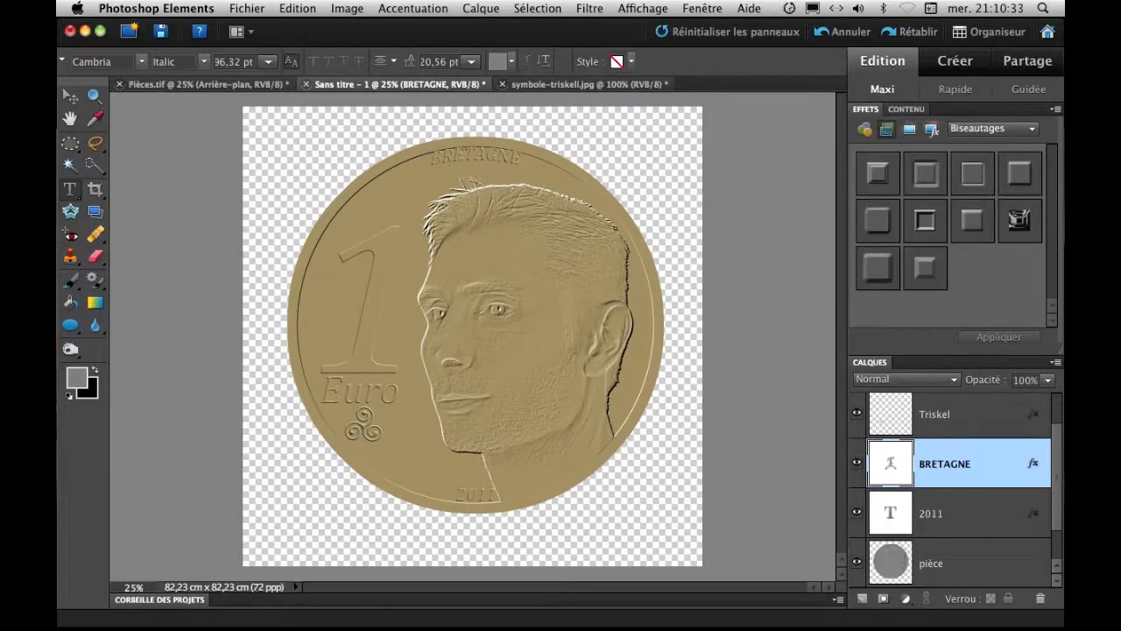
# Merge the 2011 text layer with the pièce layer.
pyautogui.click(974, 520)
pyautogui.keyDown('shift'); pyautogui.click(967, 570); pyautogui.keyUp('shift')
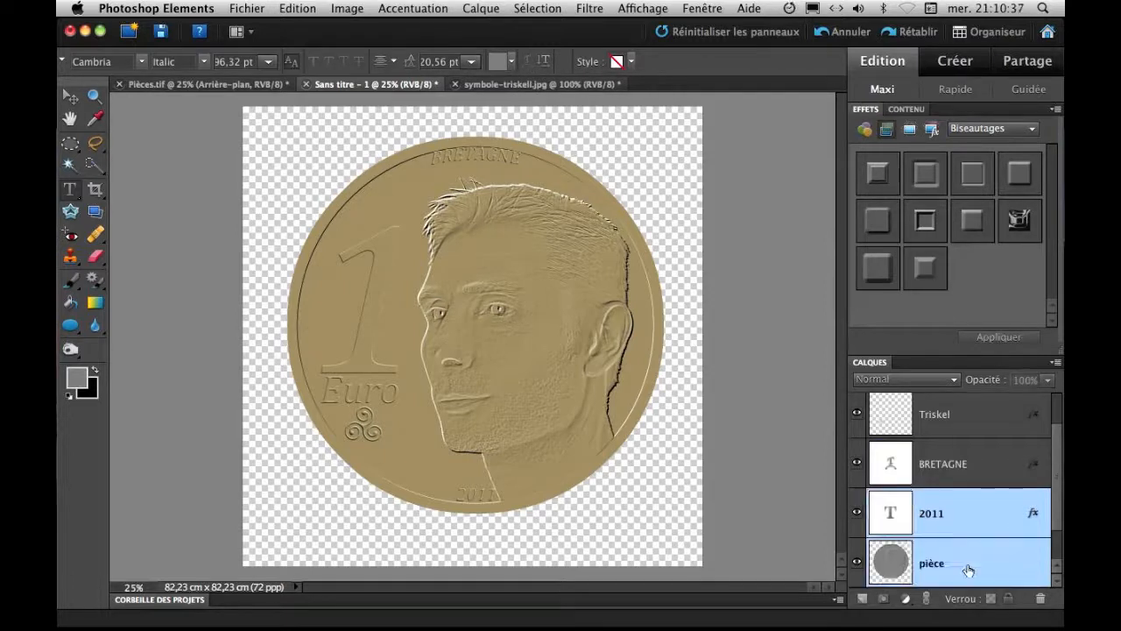
pyautogui.rightClick(968, 570)
pyautogui.click(955, 589)
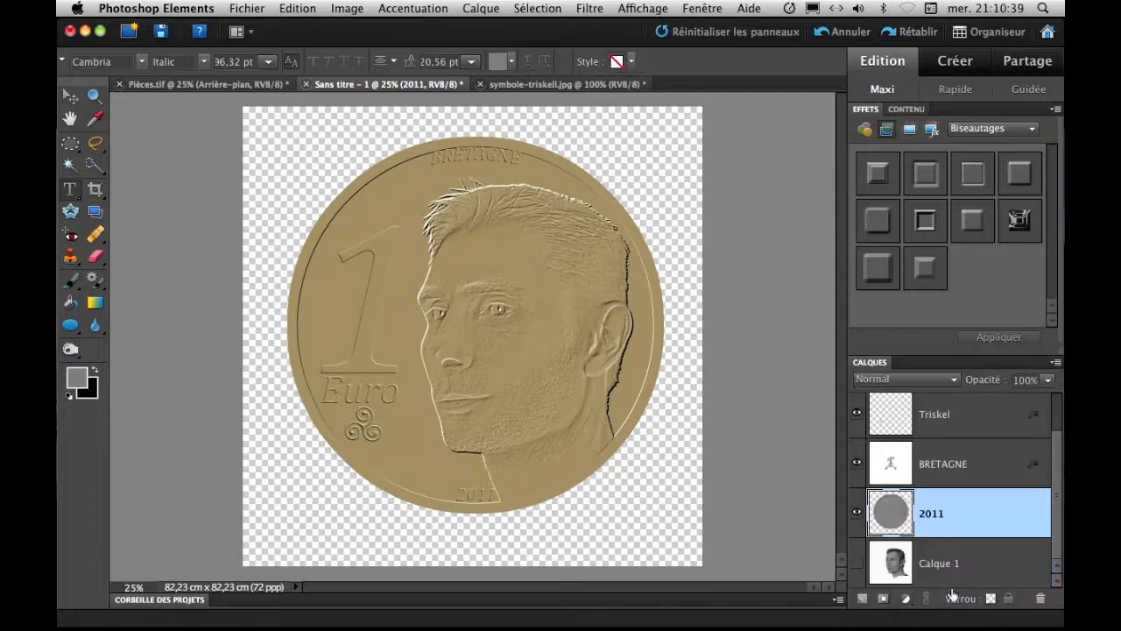
# Align the BRETAGNE text with the merged coin layer on their horizontal centres.
pyautogui.click(974, 468)
pyautogui.keyDown('shift'); pyautogui.click(974, 511); pyautogui.keyUp('shift')
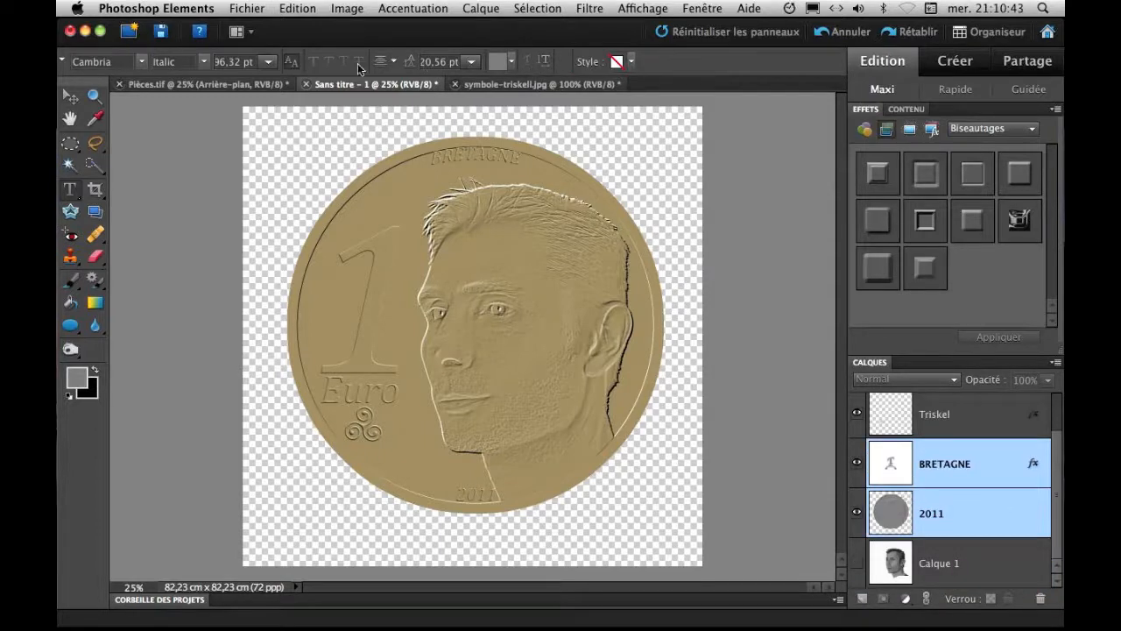
pyautogui.click(80, 102)
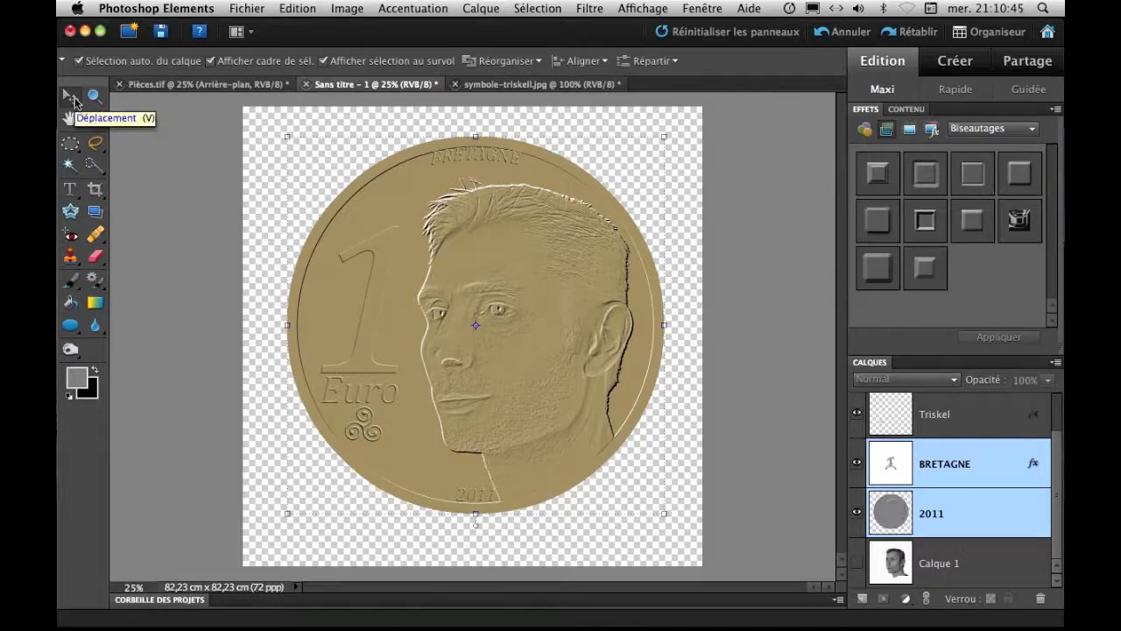
pyautogui.click(605, 61)
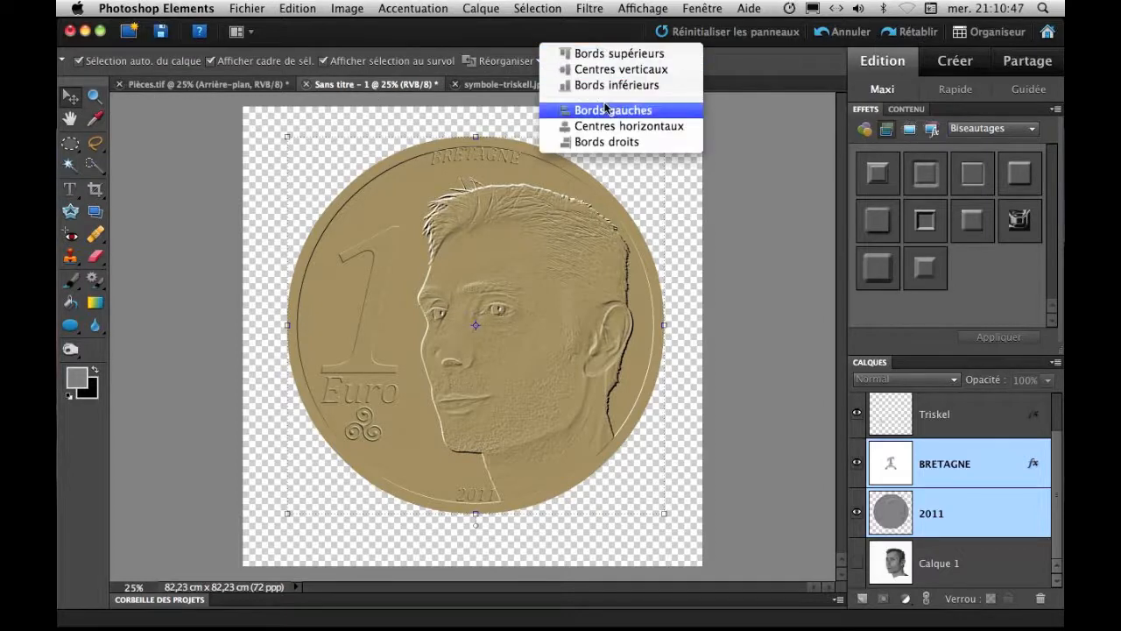
pyautogui.click(608, 130)
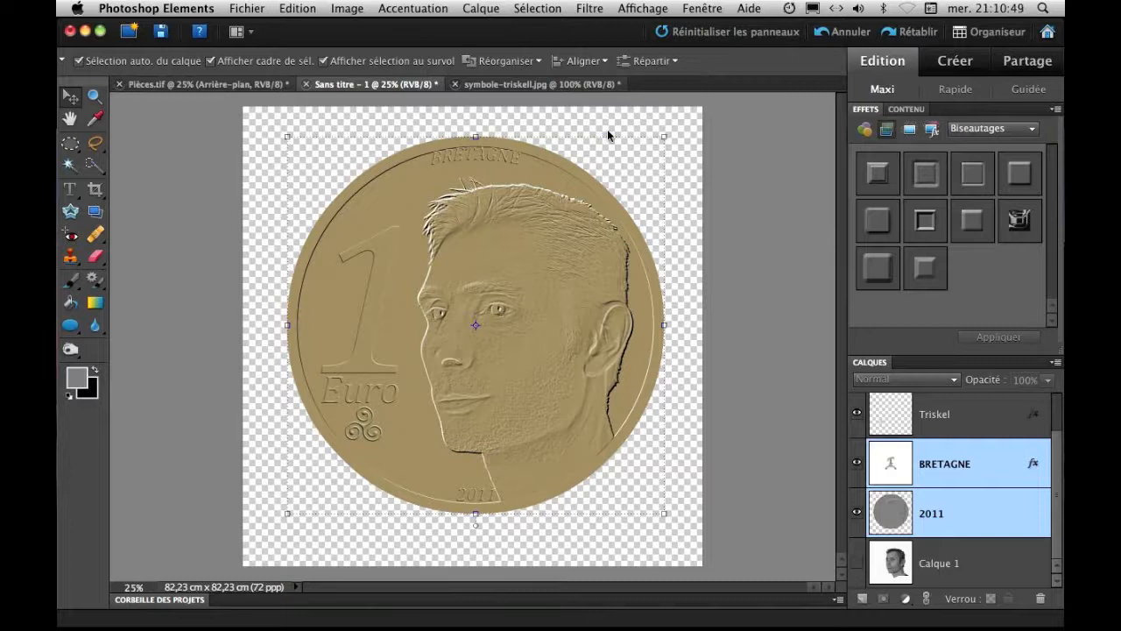
# Move the BRETAGNE text slightly down from the coin's upper border and deselect it.
pyautogui.click(971, 466)
pyautogui.moveTo(501, 154); pyautogui.dragTo(504, 159)
pyautogui.click(663, 142)
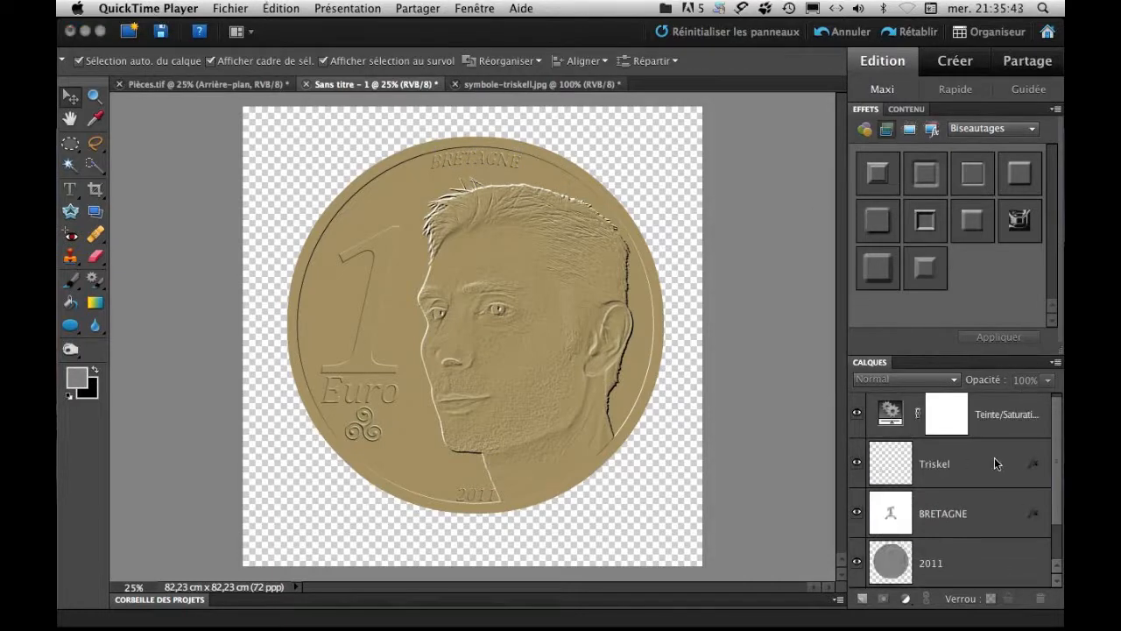
# Merge the Triskel, BRETAGNE and 2011 layers into one and delete the hidden Calque 1 portrait layer.
pyautogui.click(994, 465)
pyautogui.keyDown('shift'); pyautogui.click(994, 515); pyautogui.keyUp('shift')
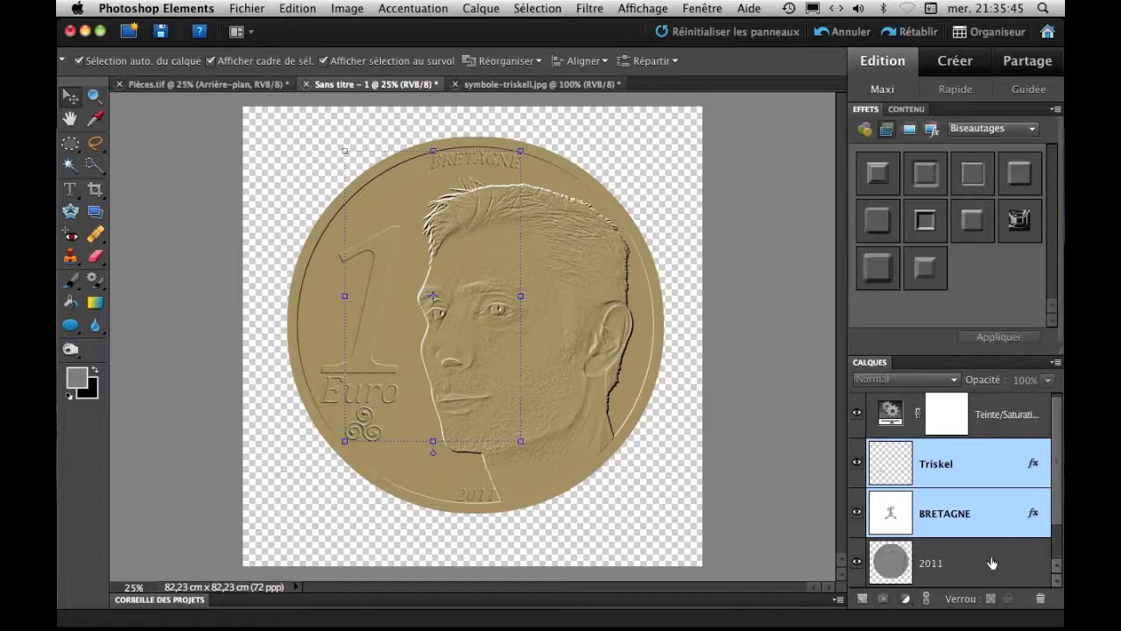
pyautogui.keyDown('shift'); pyautogui.click(987, 565); pyautogui.keyUp('shift')
pyautogui.scroll(-1, 999, 508)
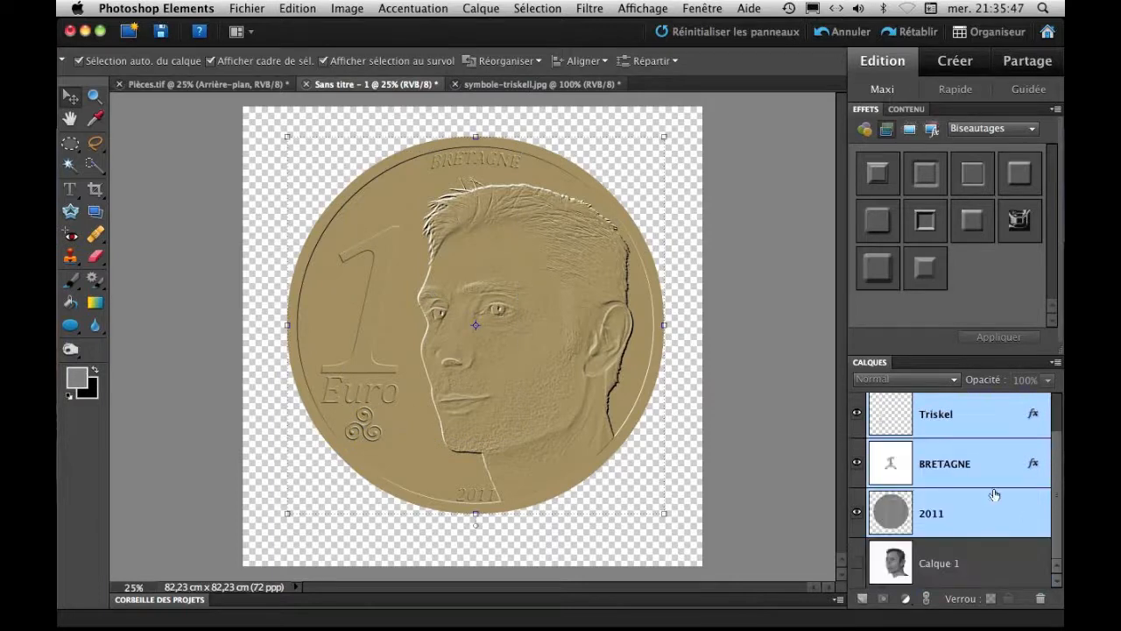
pyautogui.rightClick(907, 422)
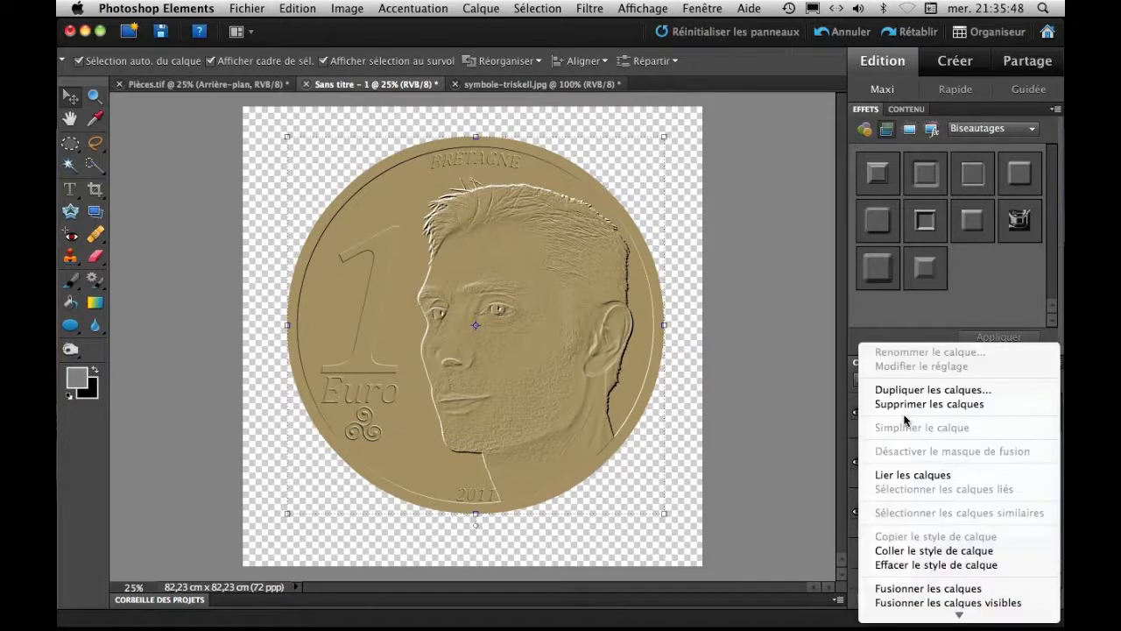
pyautogui.click(929, 587)
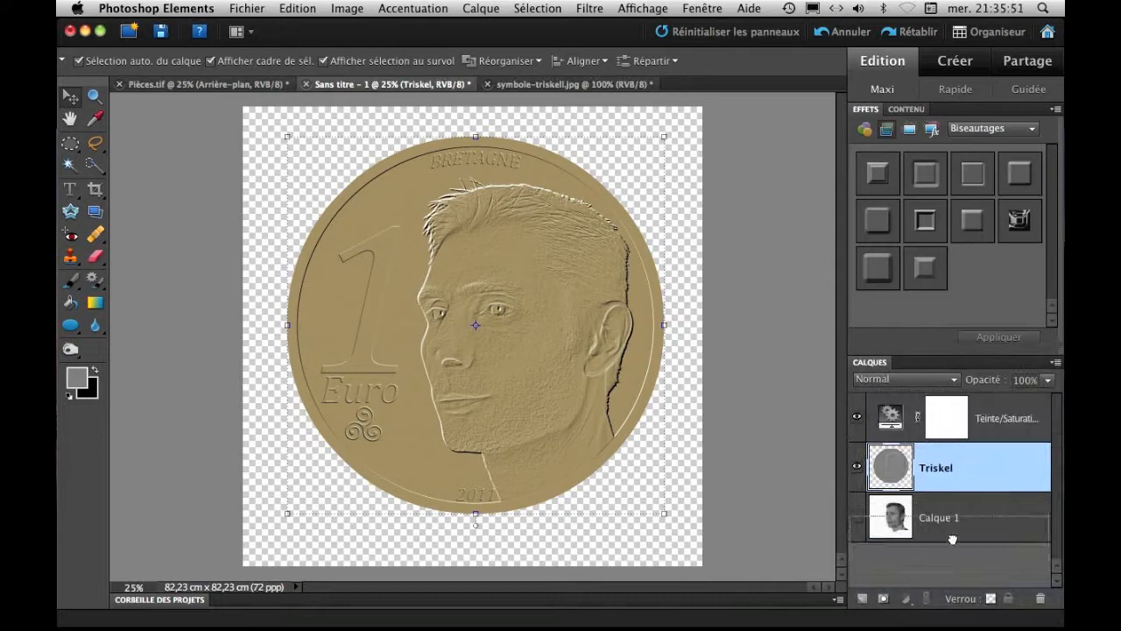
pyautogui.click(1041, 598)
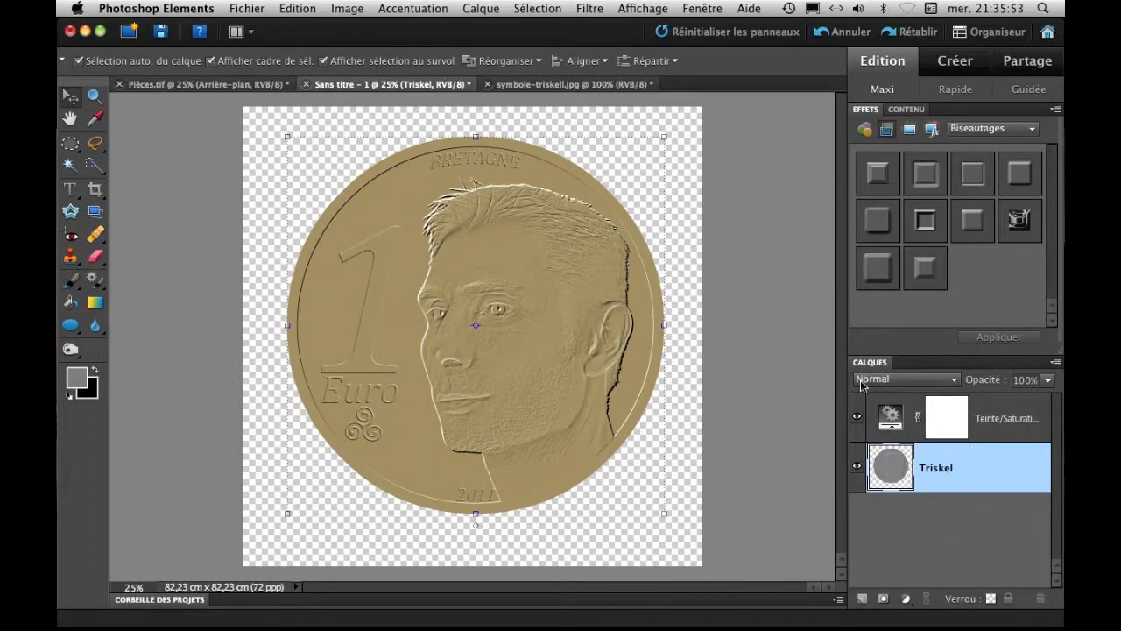
# Add a drop shadow to the Triskel layer with a 112° lighting angle, 21 px size, 17 px distance and 75% opacity.
pyautogui.click(595, 9)
pyautogui.moveTo(477, 9)
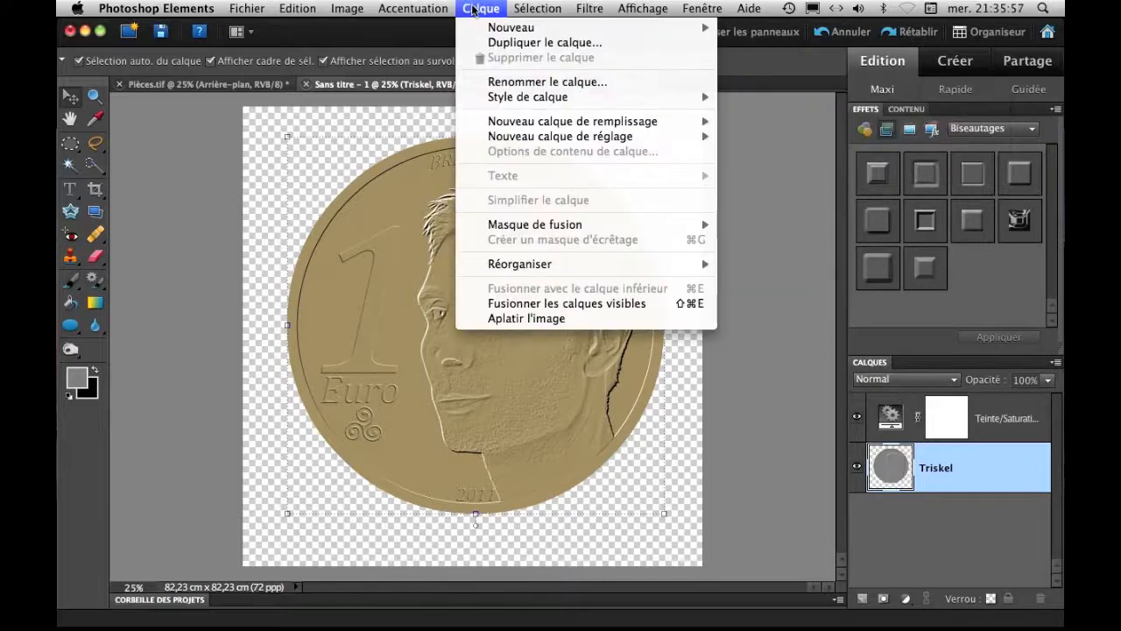
pyautogui.moveTo(506, 98)
pyautogui.click(735, 98)
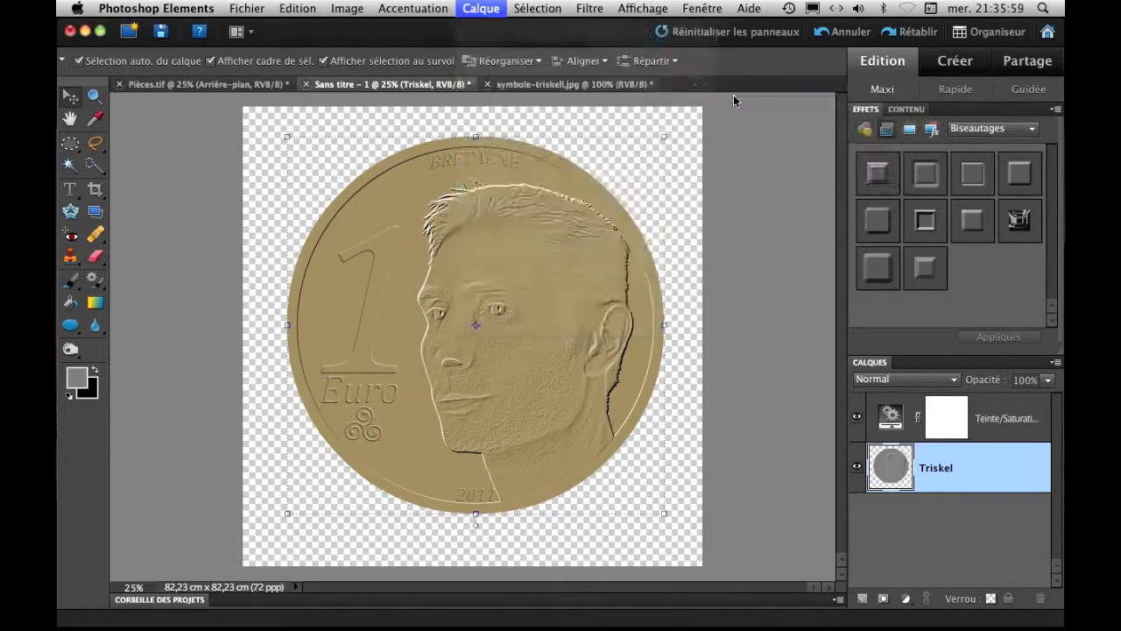
pyautogui.click(657, 167)
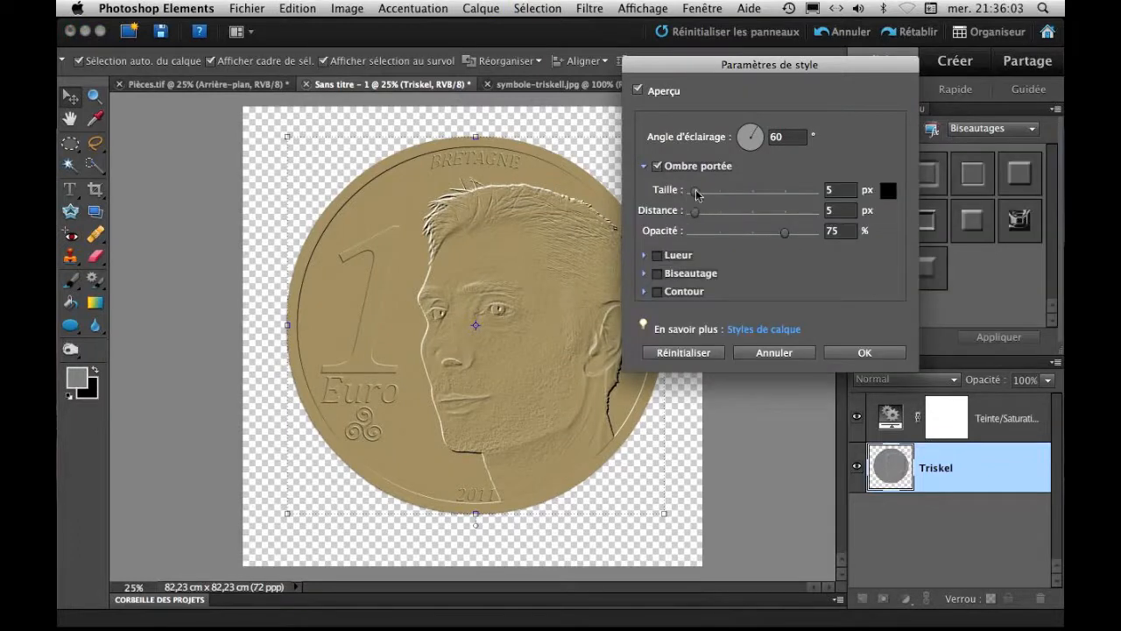
pyautogui.moveTo(696, 215); pyautogui.dragTo(705, 215)
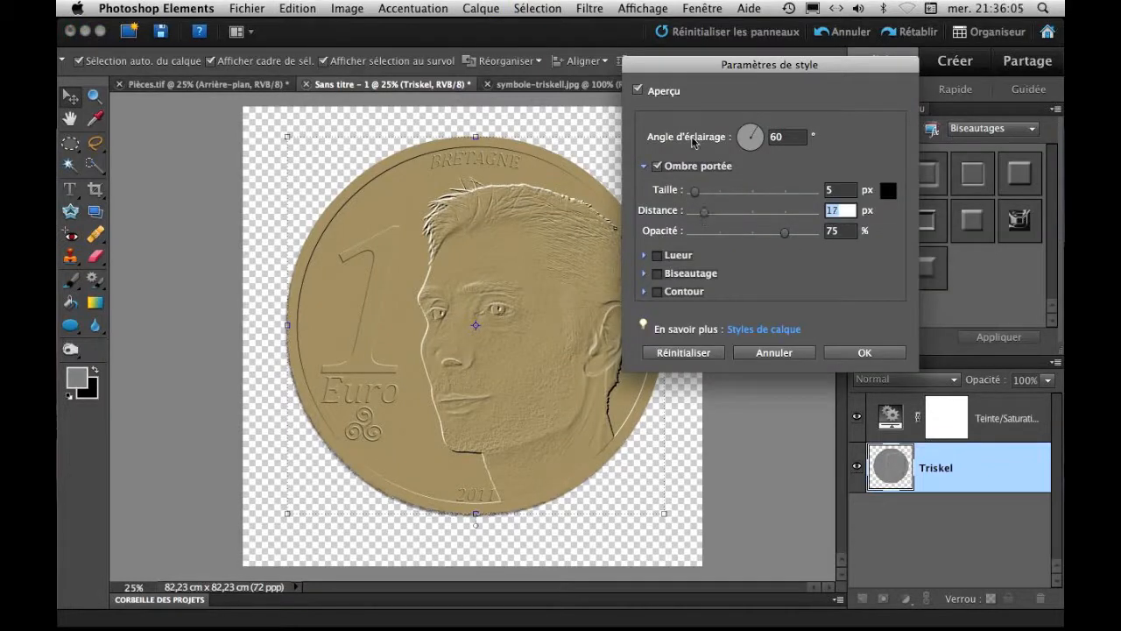
pyautogui.moveTo(759, 131); pyautogui.dragTo(749, 133)
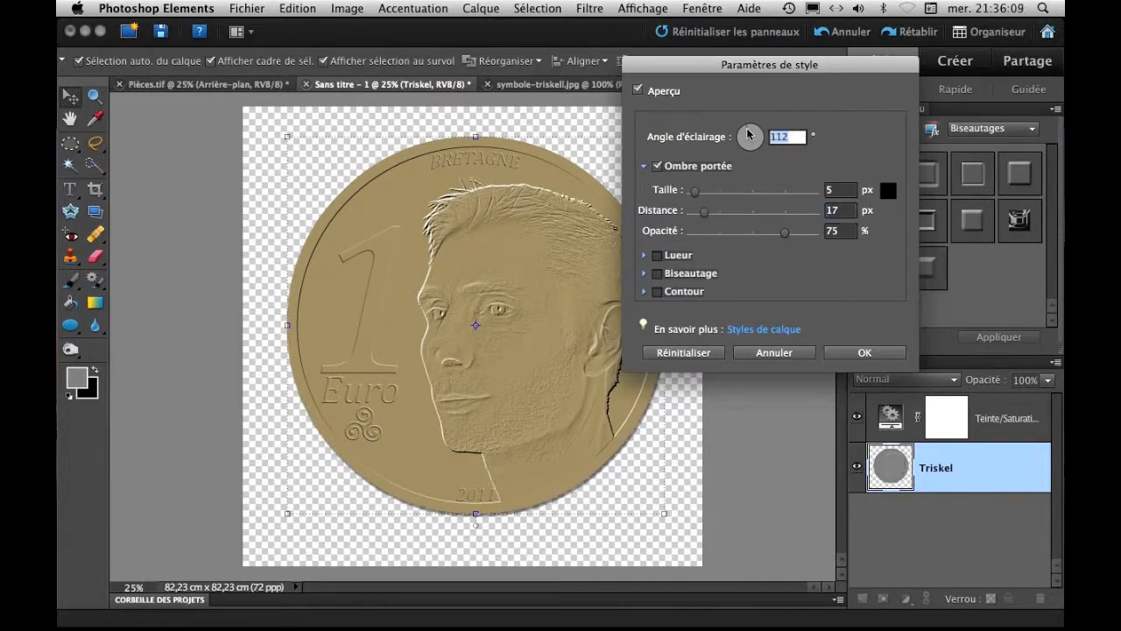
pyautogui.moveTo(695, 191); pyautogui.dragTo(708, 205)
pyautogui.click(865, 353)
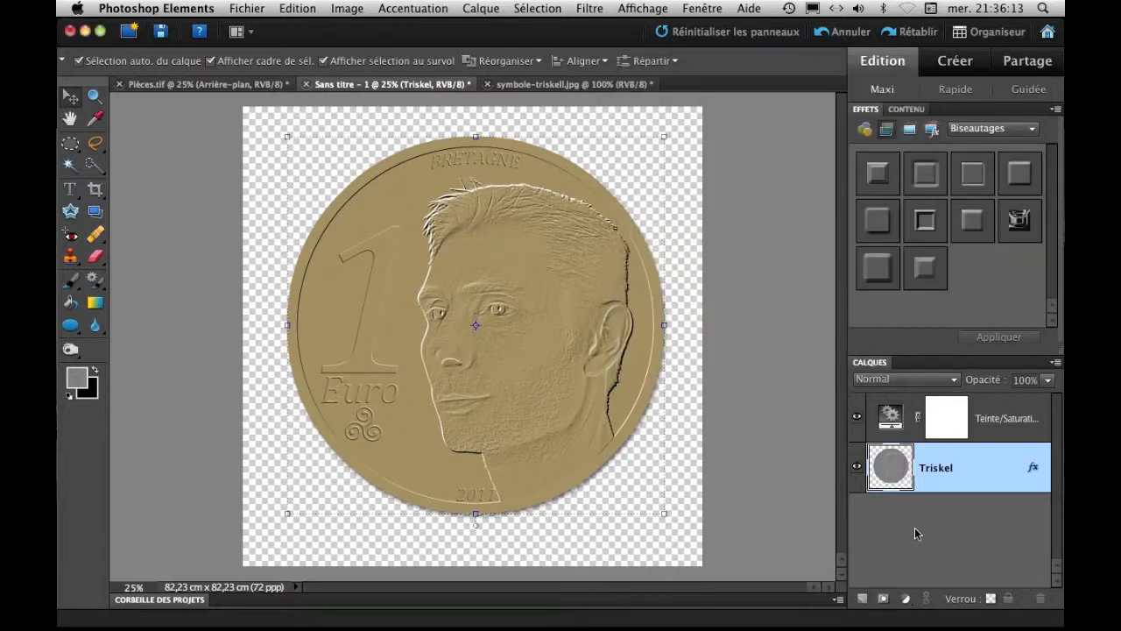
# Create a layer beneath the Triskel layer and make it a solid colour fill in white (ffffff).
pyautogui.click(860, 599)
pyautogui.moveTo(970, 459); pyautogui.dragTo(972, 541)
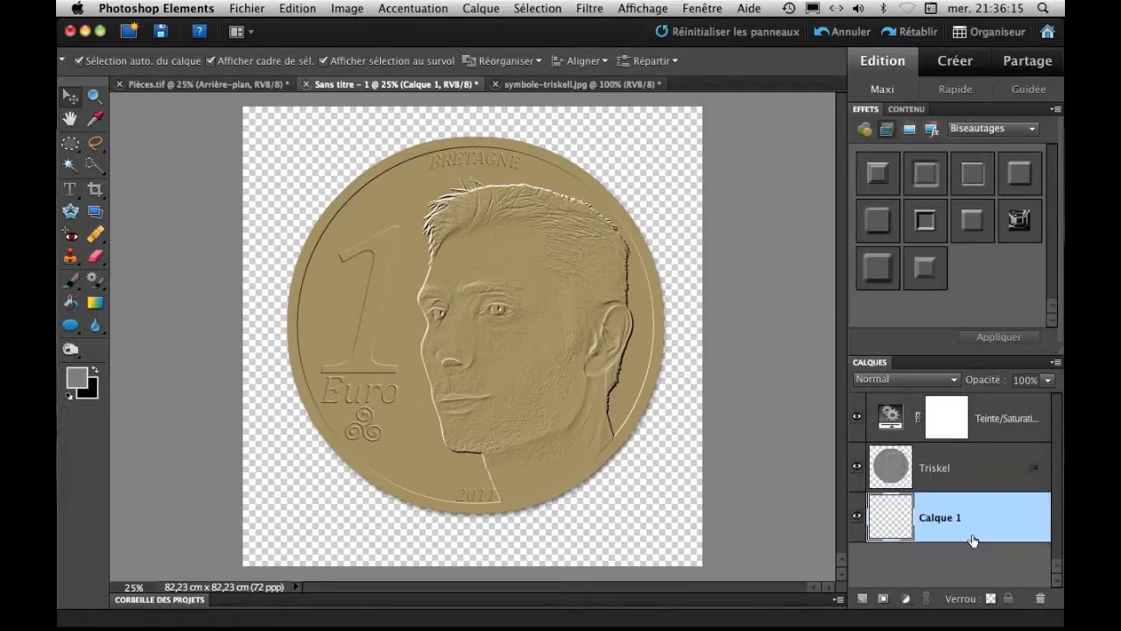
pyautogui.click(905, 599)
pyautogui.click(920, 420)
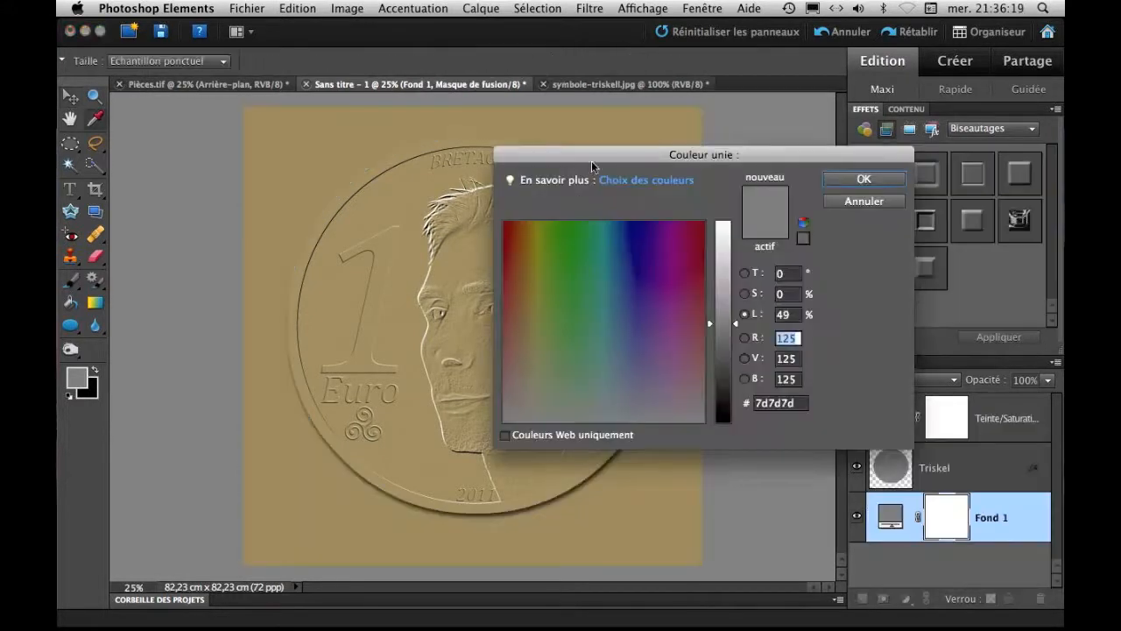
pyautogui.moveTo(735, 323); pyautogui.dragTo(741, 207)
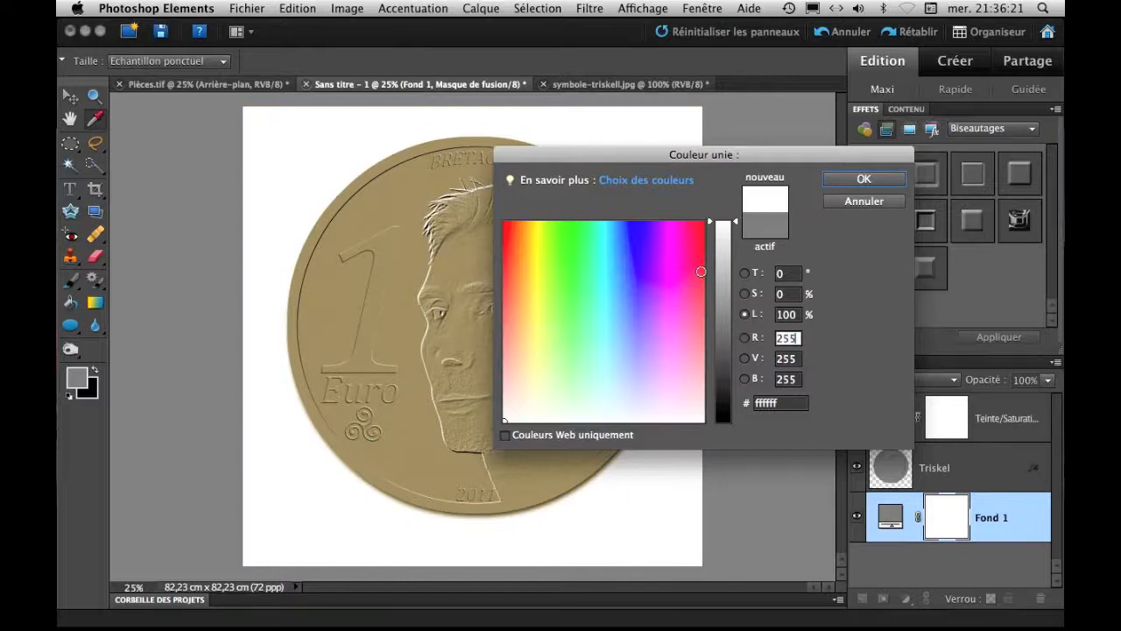
pyautogui.click(864, 178)
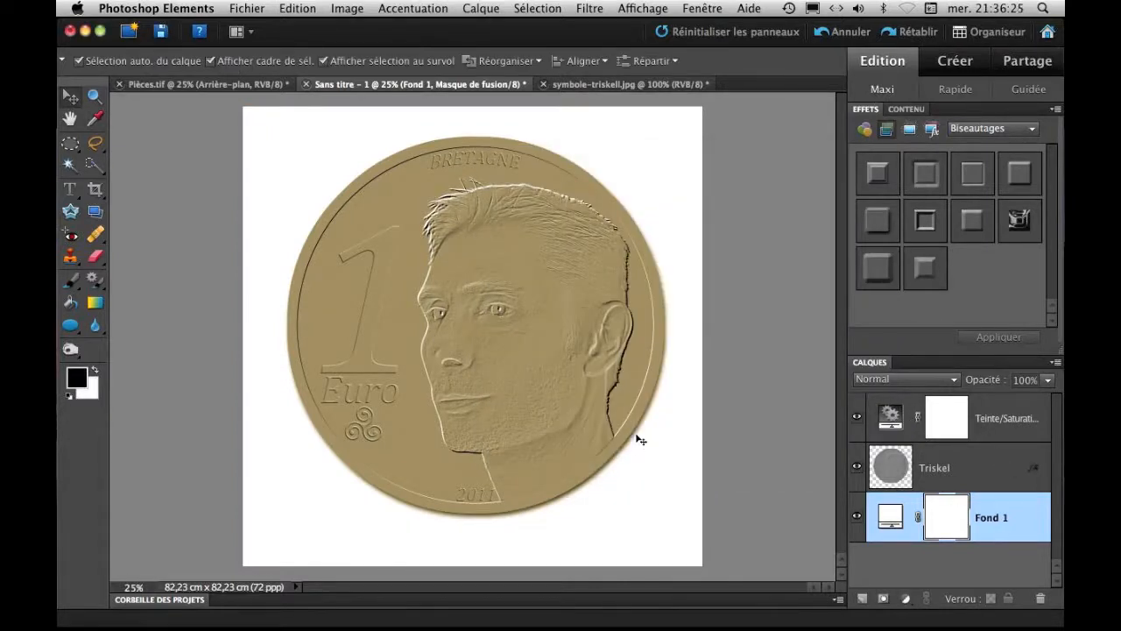
# Review the Triskel layer's drop shadow settings.
pyautogui.click(994, 462)
pyautogui.click(895, 418)
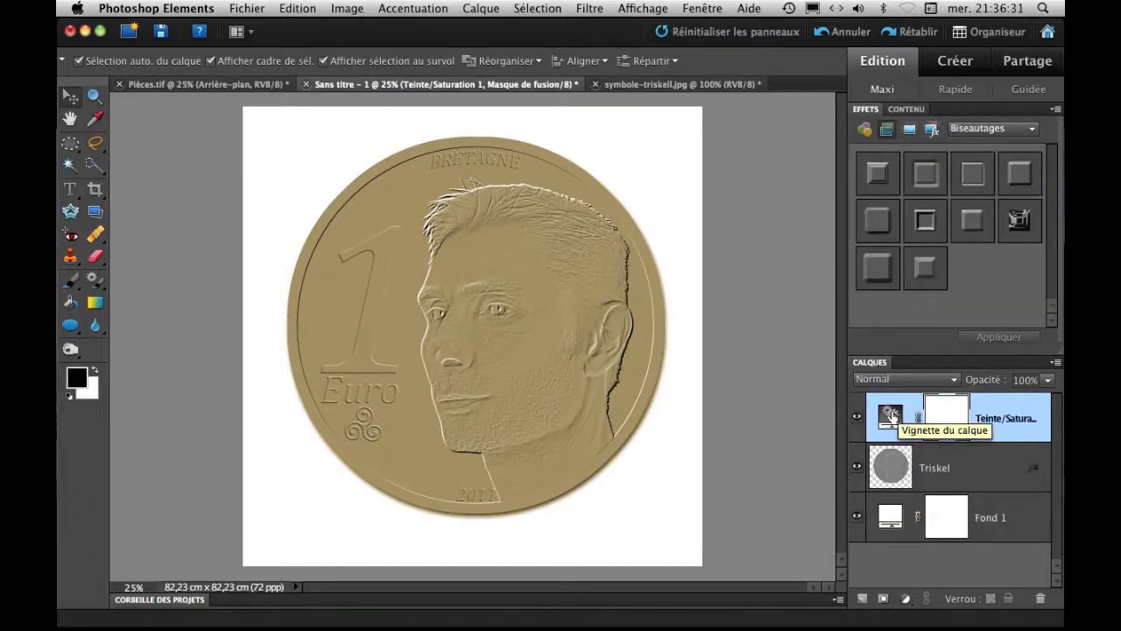
pyautogui.doubleClick(1038, 471)
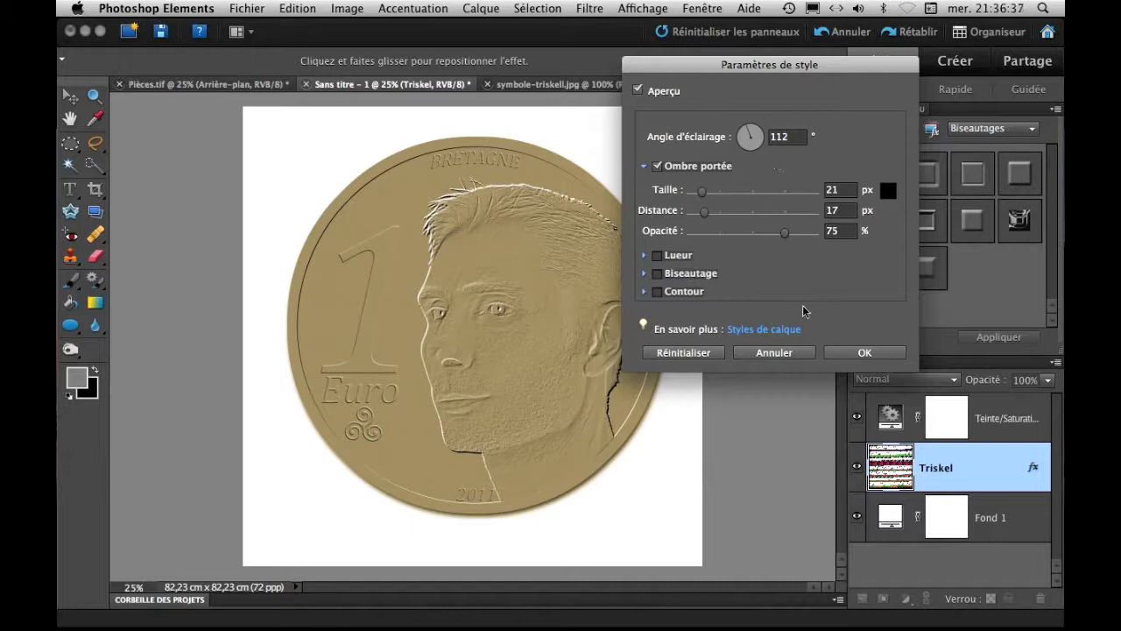
pyautogui.click(877, 356)
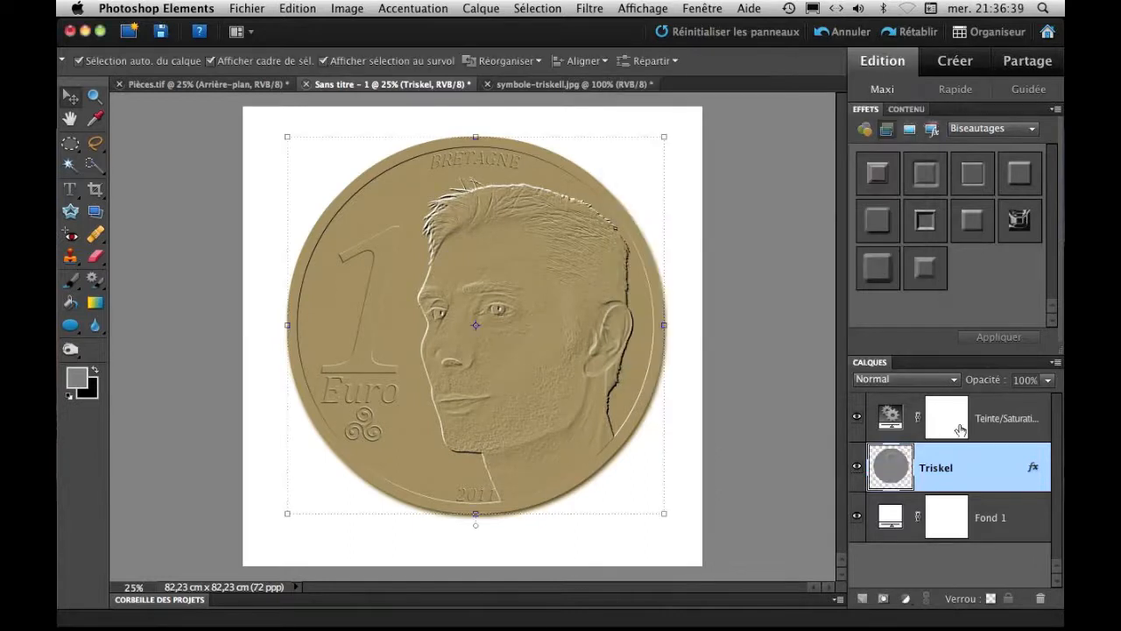
# Clip the Teinte/Saturation adjustment layer to the Triskel layer, and select the Fond 1 layer.
pyautogui.click(1009, 417)
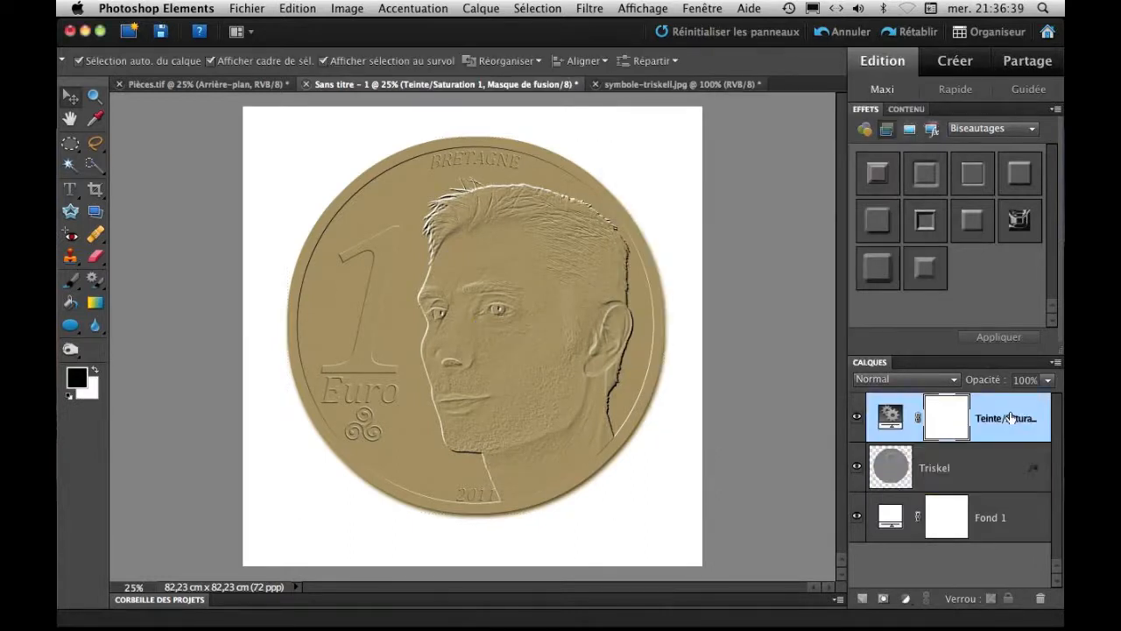
pyautogui.click(485, 8)
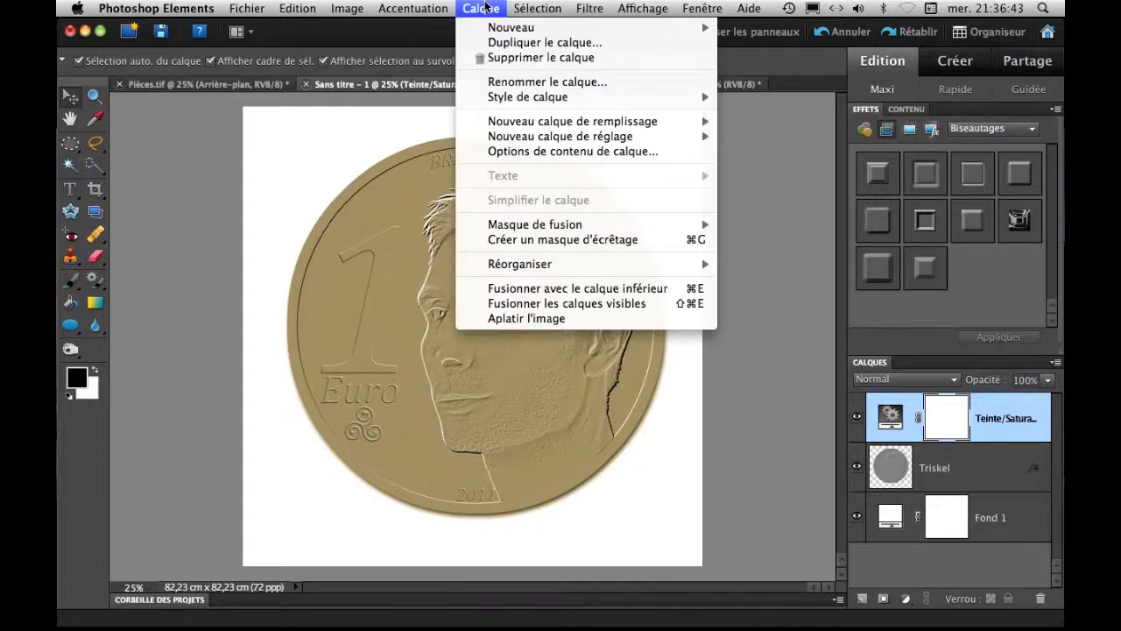
pyautogui.click(556, 240)
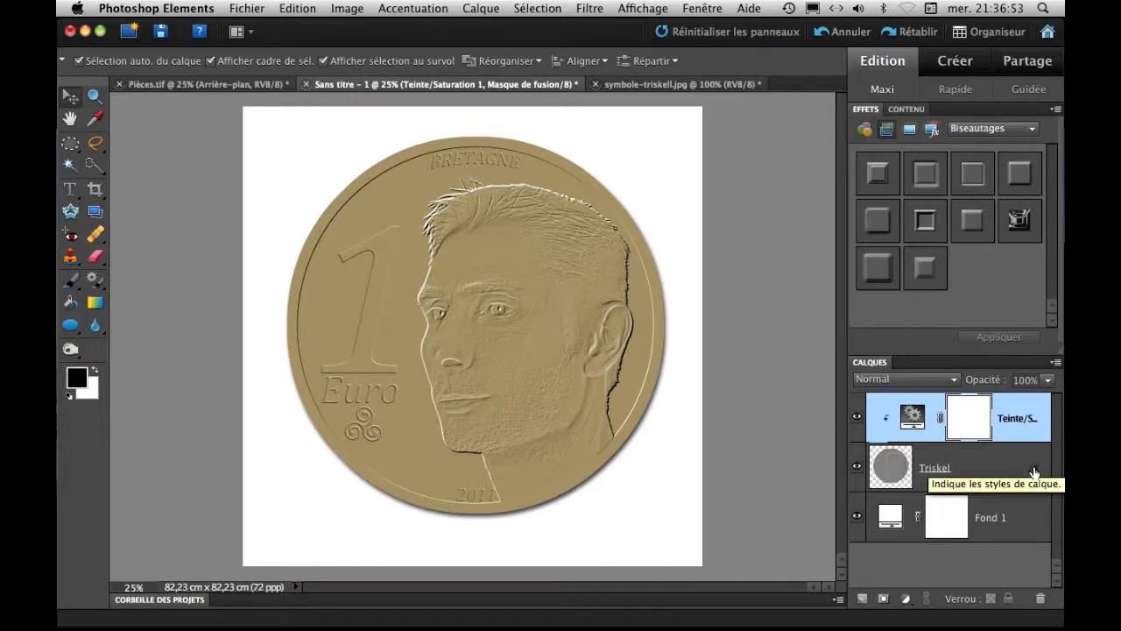
pyautogui.click(964, 465)
pyautogui.click(985, 512)
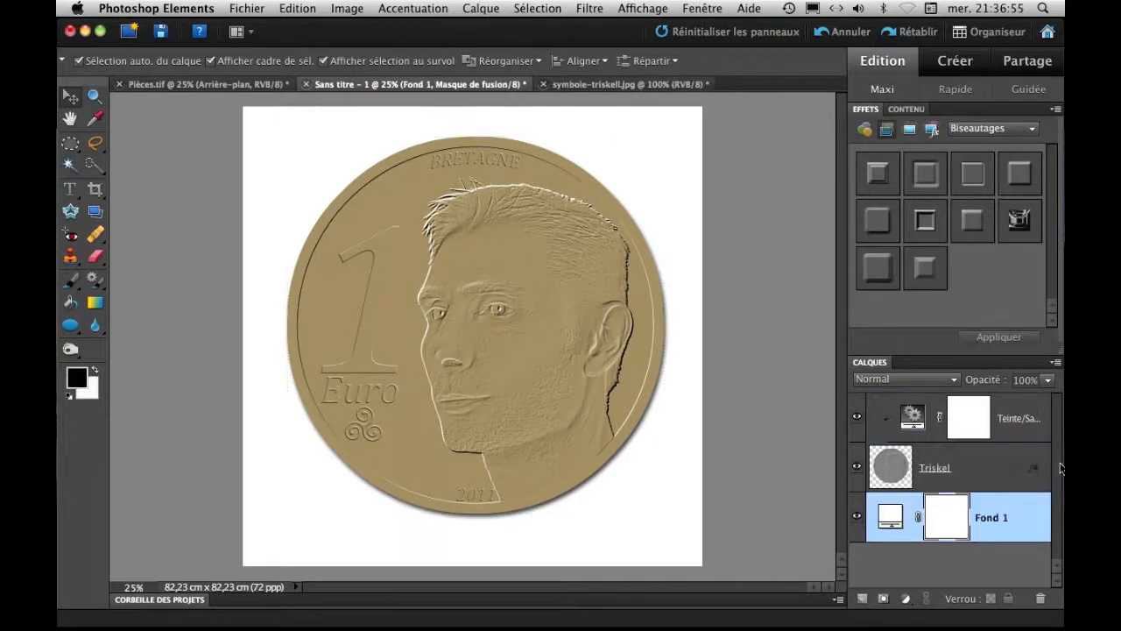